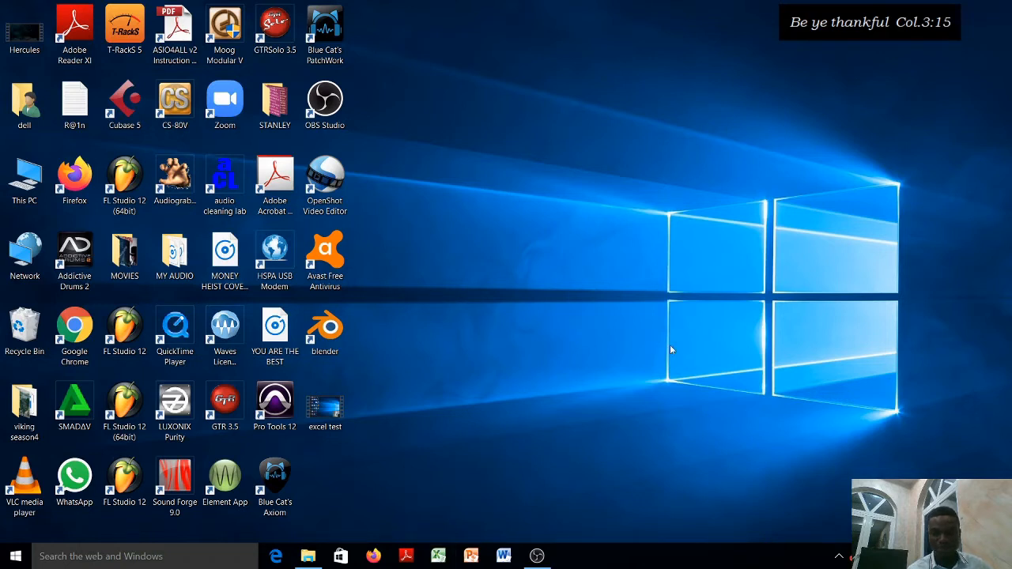
Switch to Microsoft Excel with a blank workbook.
click(437, 558)
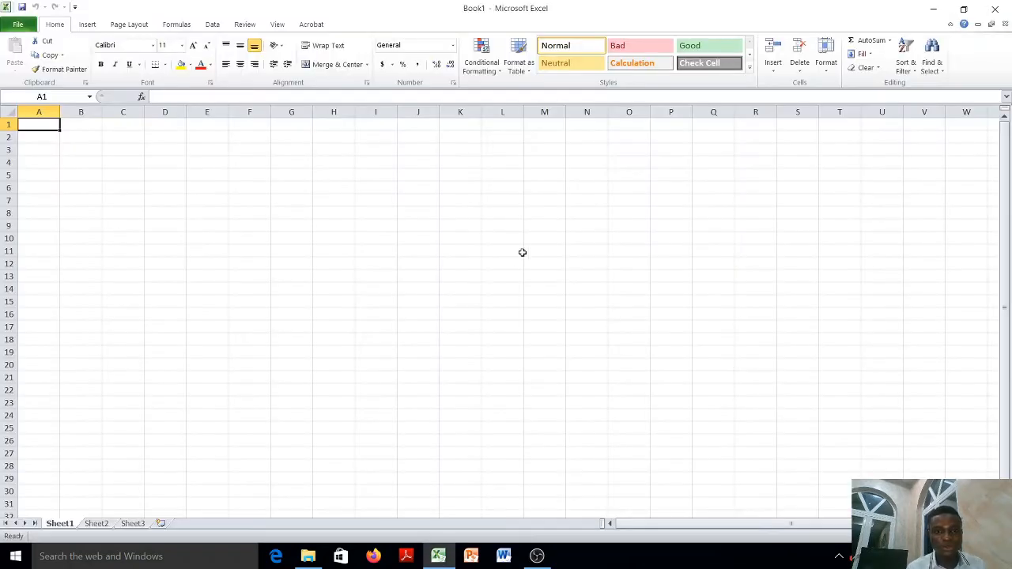
click(130, 138)
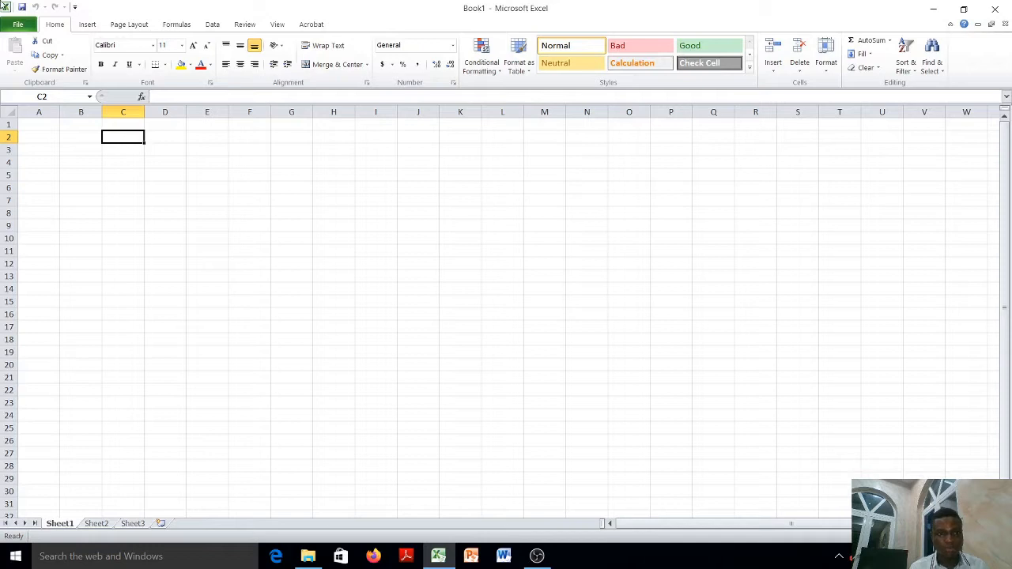
click(162, 136)
click(200, 140)
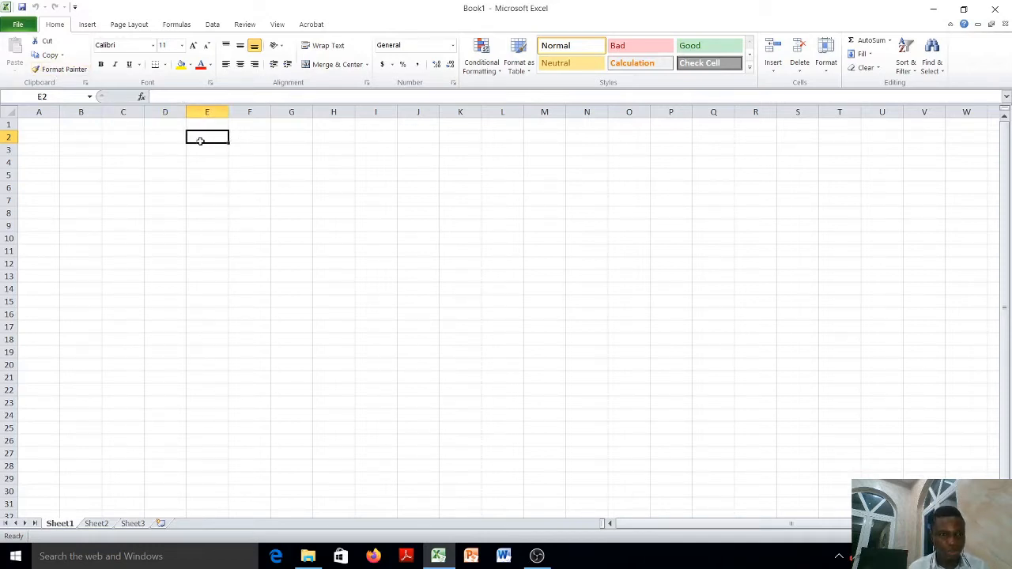
click(134, 148)
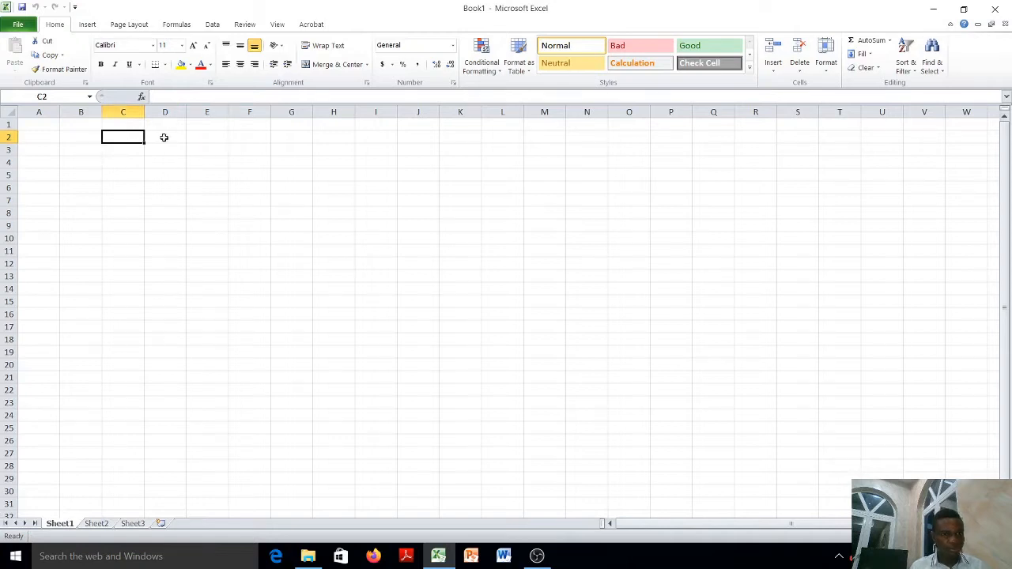
click(164, 137)
click(209, 141)
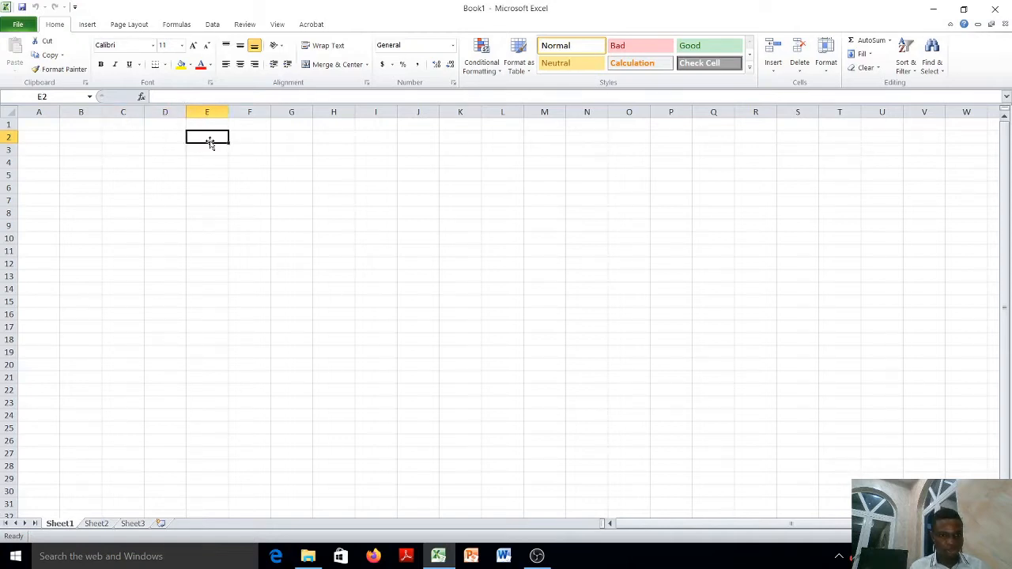
click(131, 140)
click(158, 139)
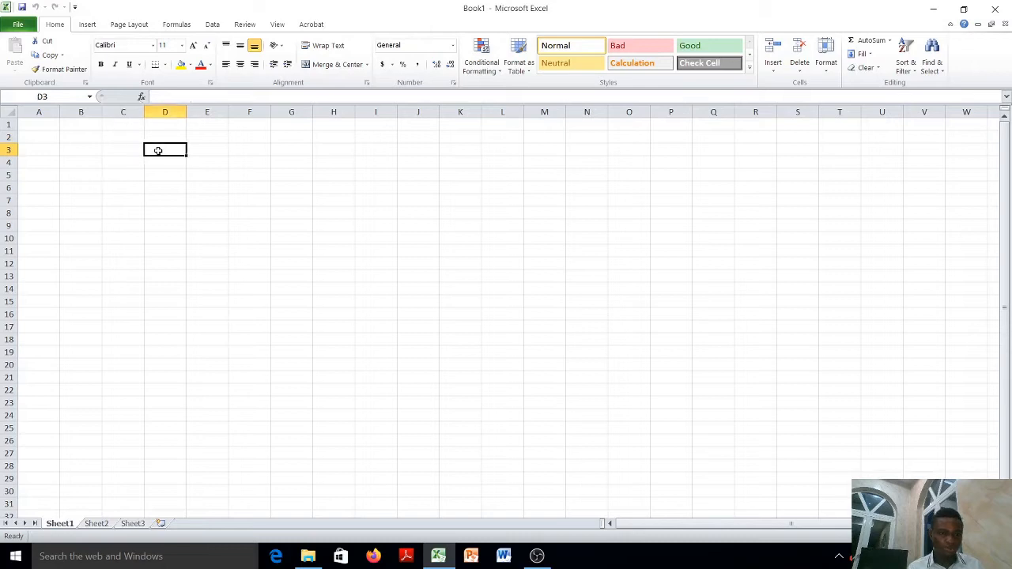
click(132, 138)
click(133, 149)
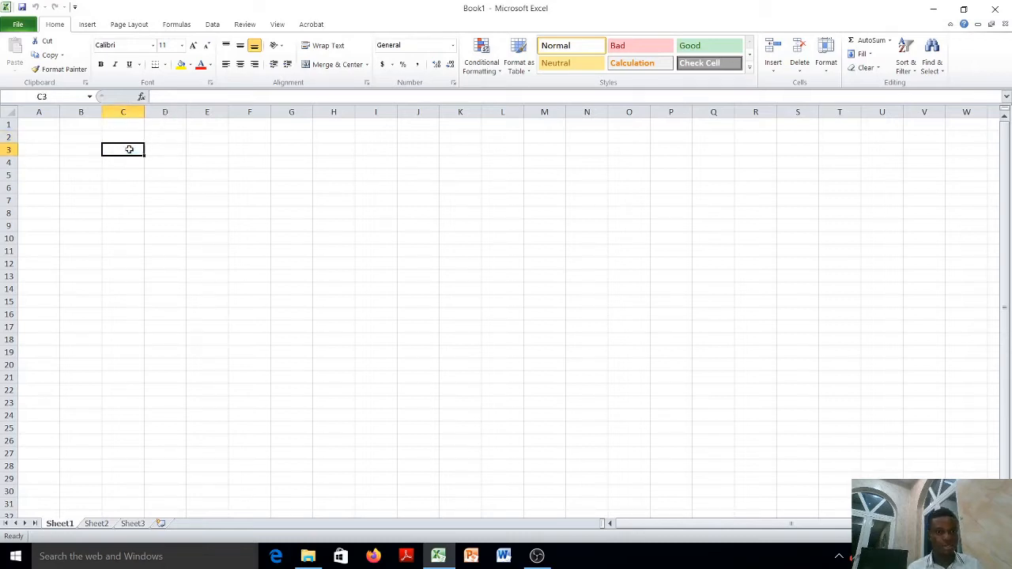
click(165, 147)
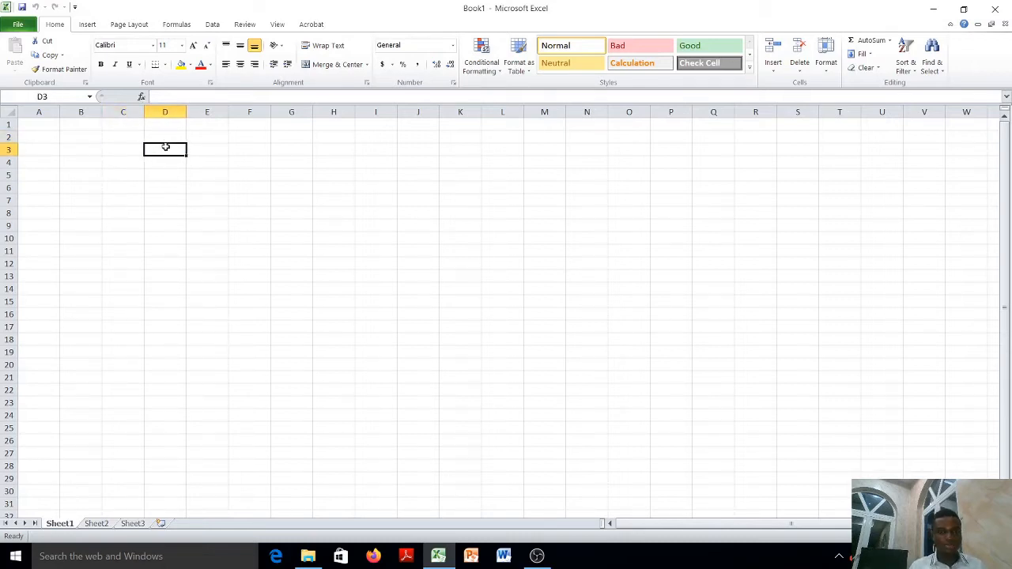
Enter the heading "SUM FORMULAR" in cell C3 and fit column C's width to the text.
click(131, 152)
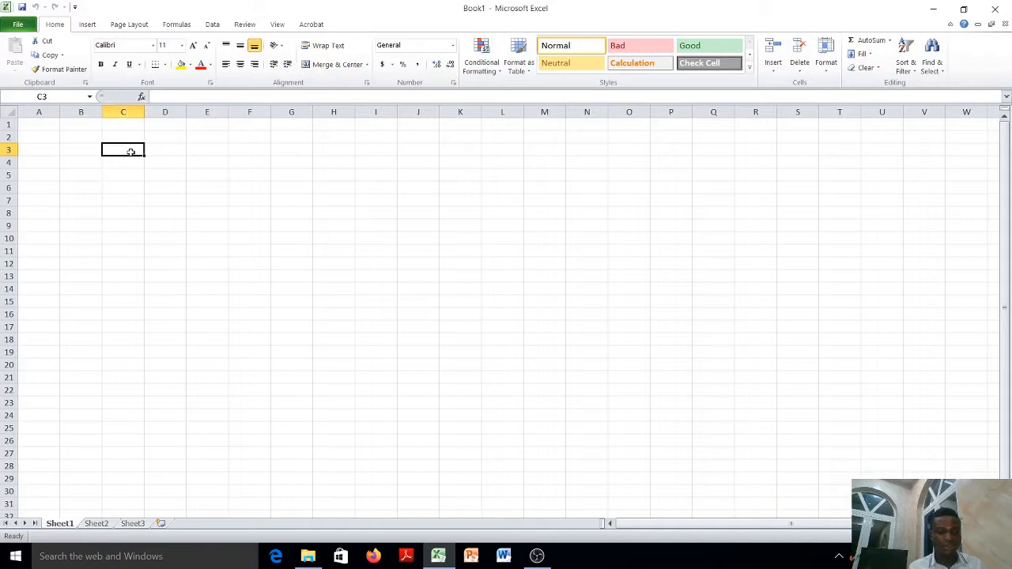
text(SUM FORM)
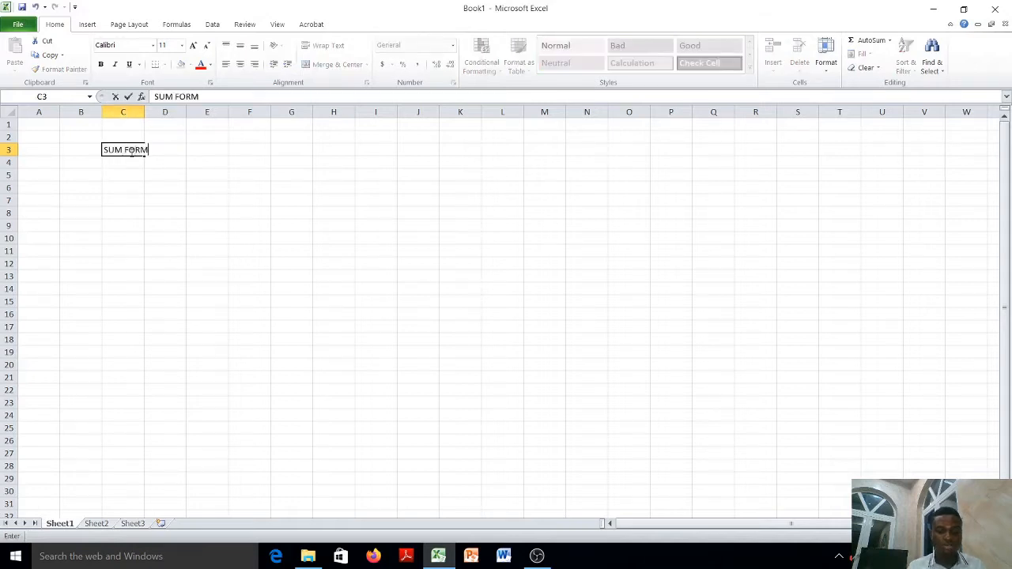
text(ULAR)
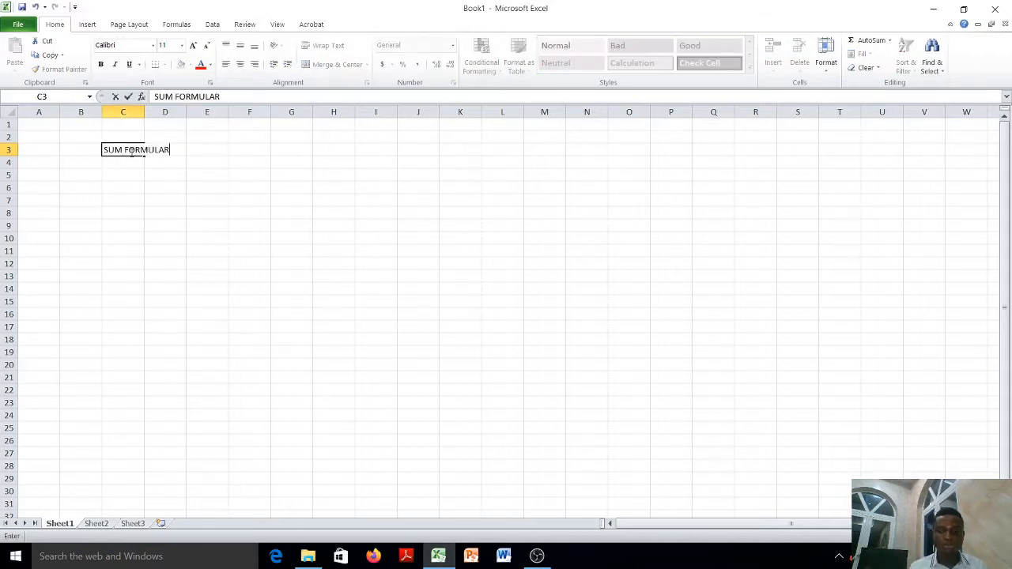
key(Return)
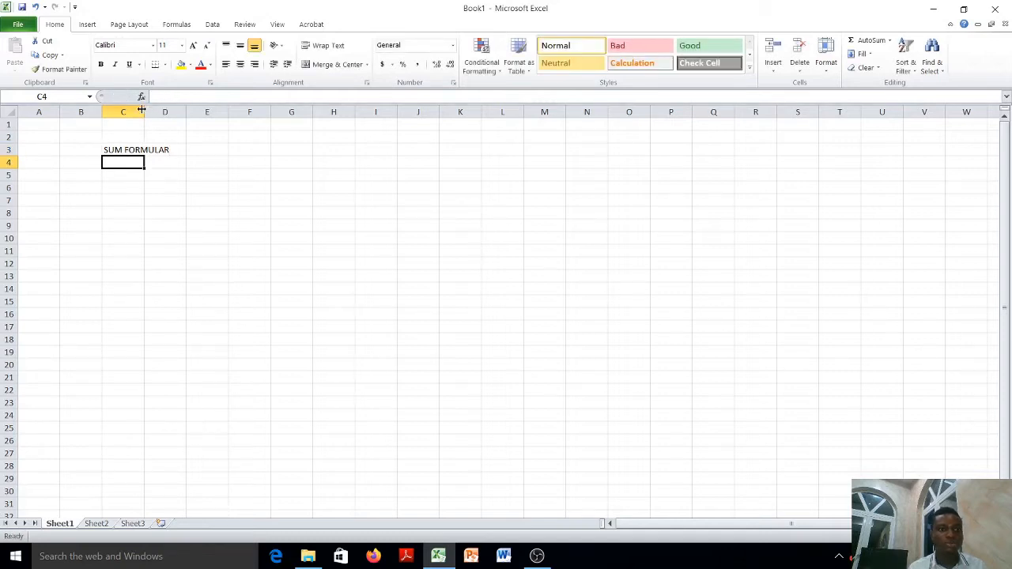
double_click(144, 111)
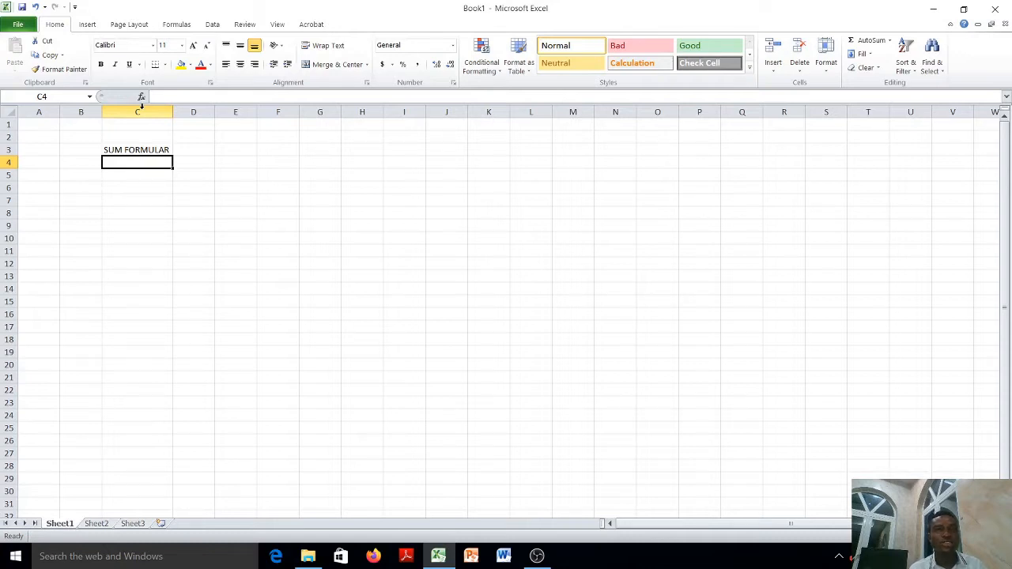
click(226, 165)
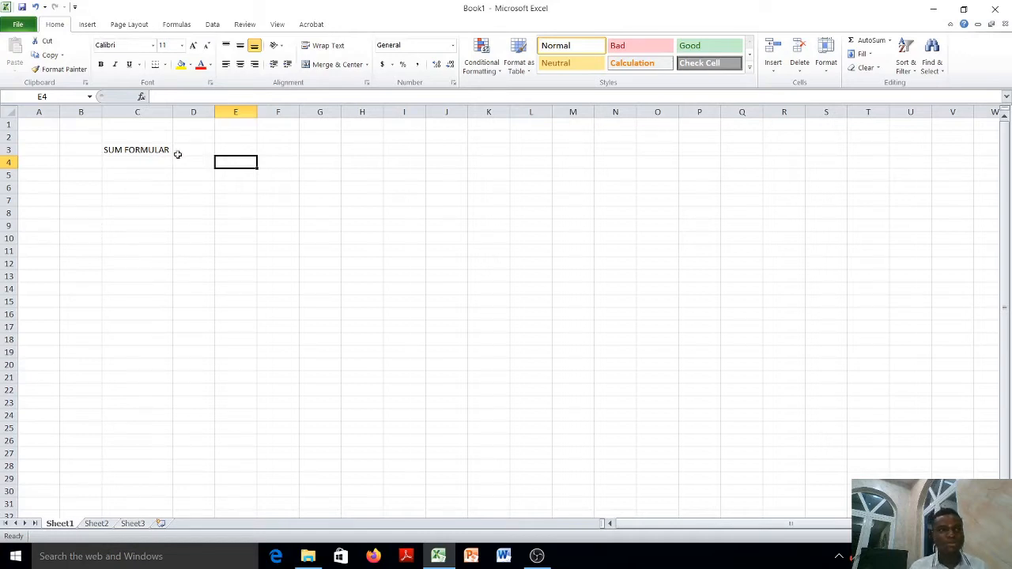
click(191, 151)
click(234, 152)
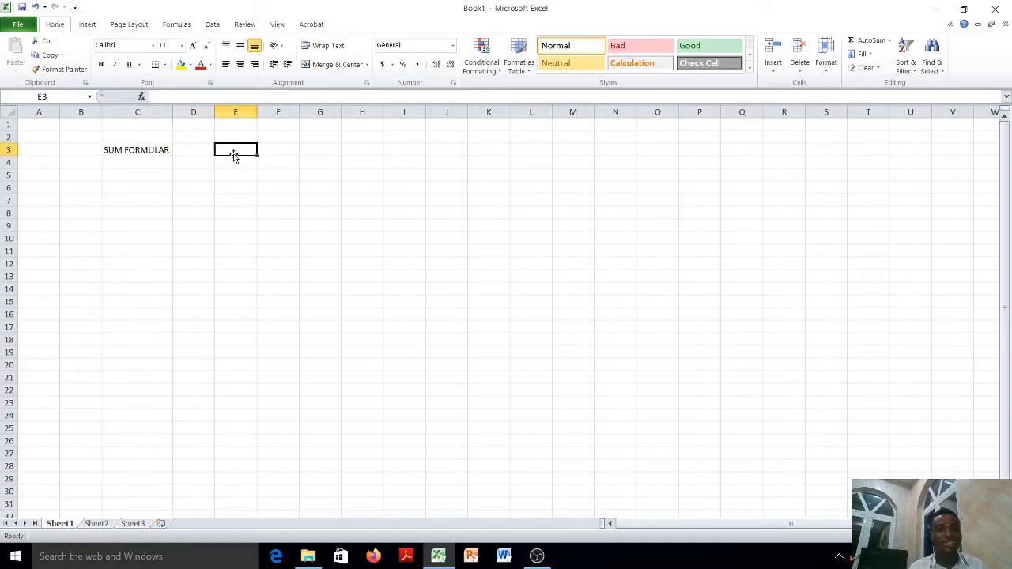
click(129, 151)
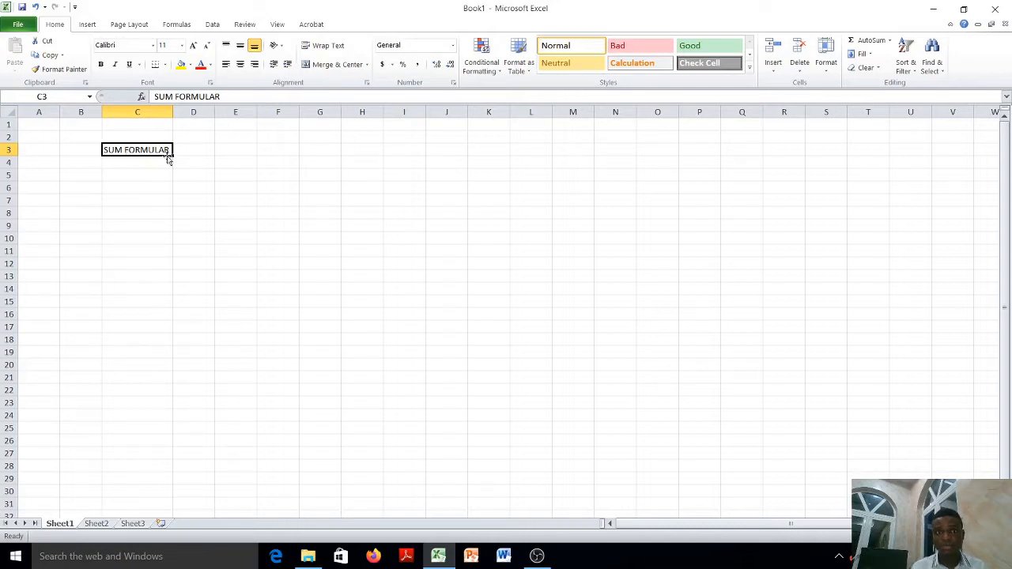
click(231, 160)
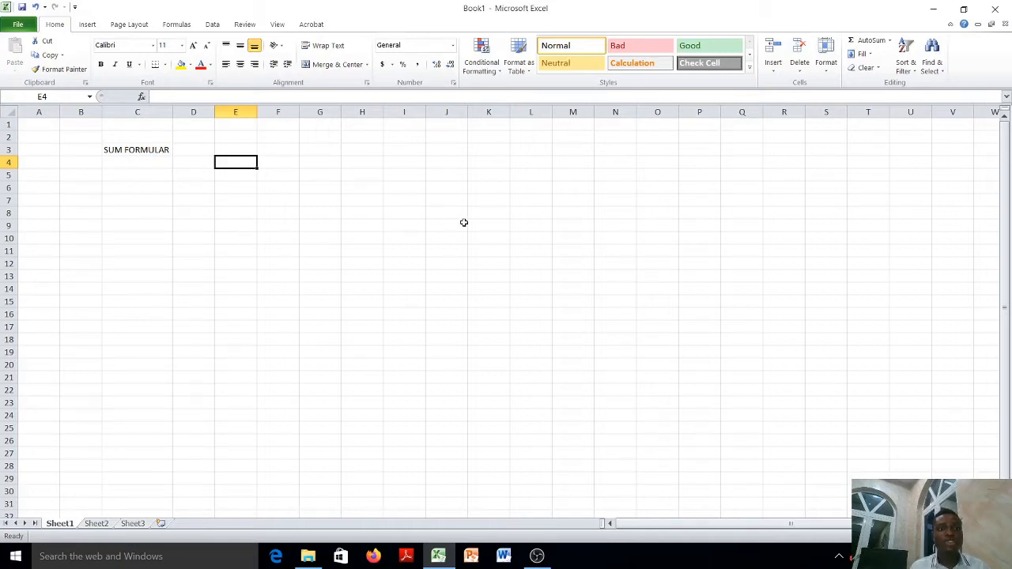
Close the workbook without saving its changes and refresh the desktop.
click(996, 9)
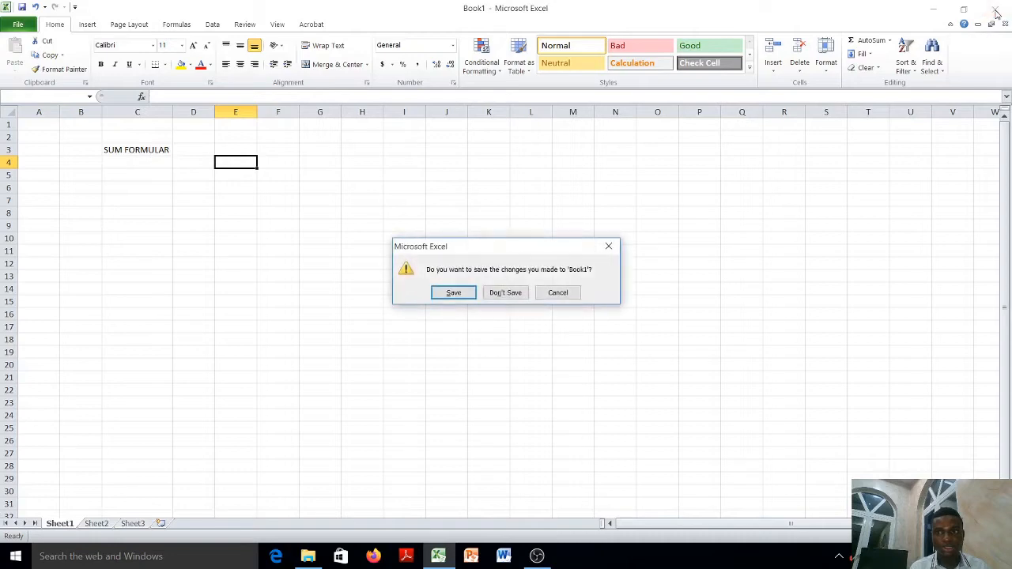
click(499, 294)
right_click(498, 299)
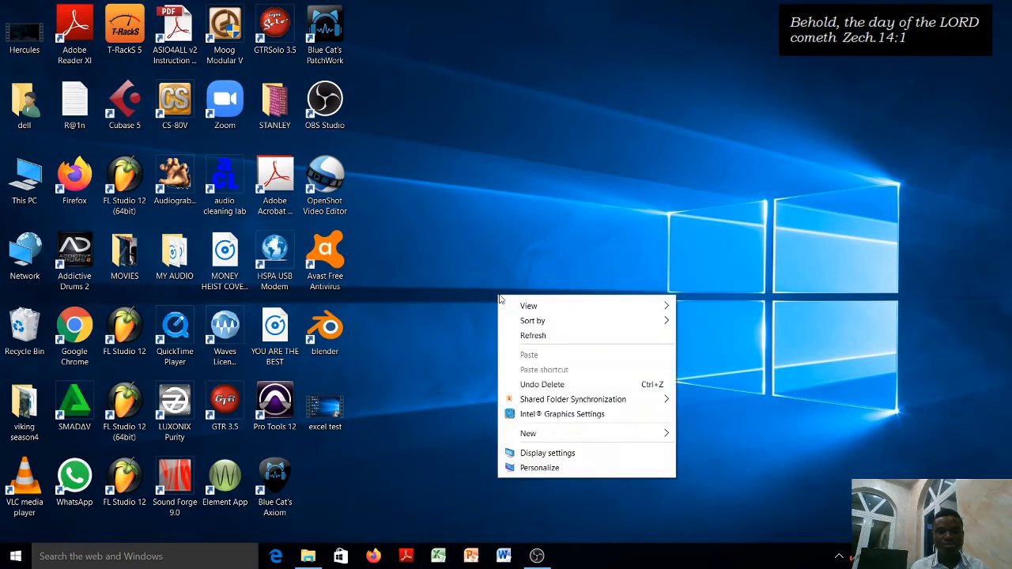
click(552, 336)
Open Microsoft Excel again with a new blank workbook.
click(439, 557)
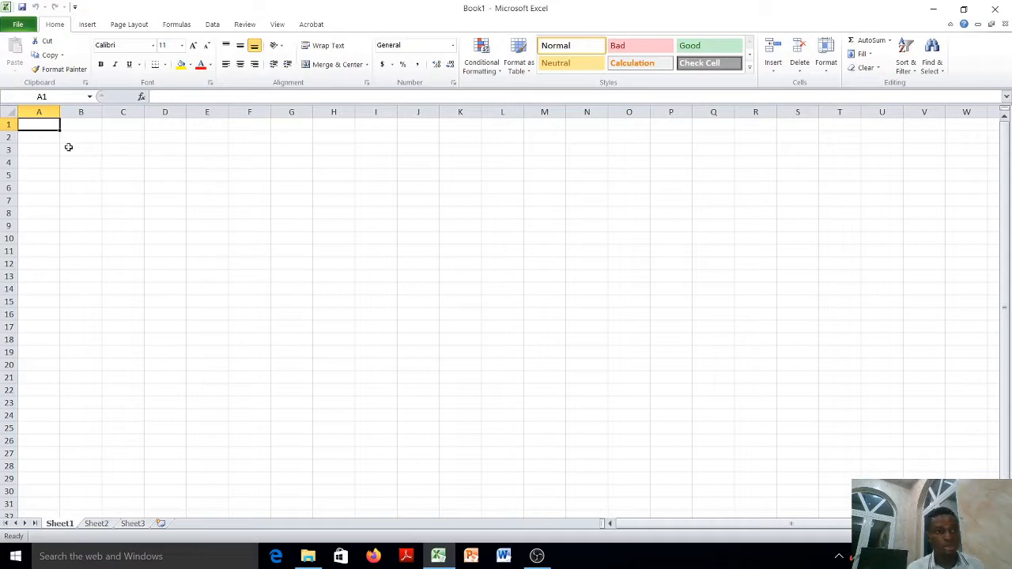
drag(47, 123, 52, 449)
drag(39, 126, 590, 136)
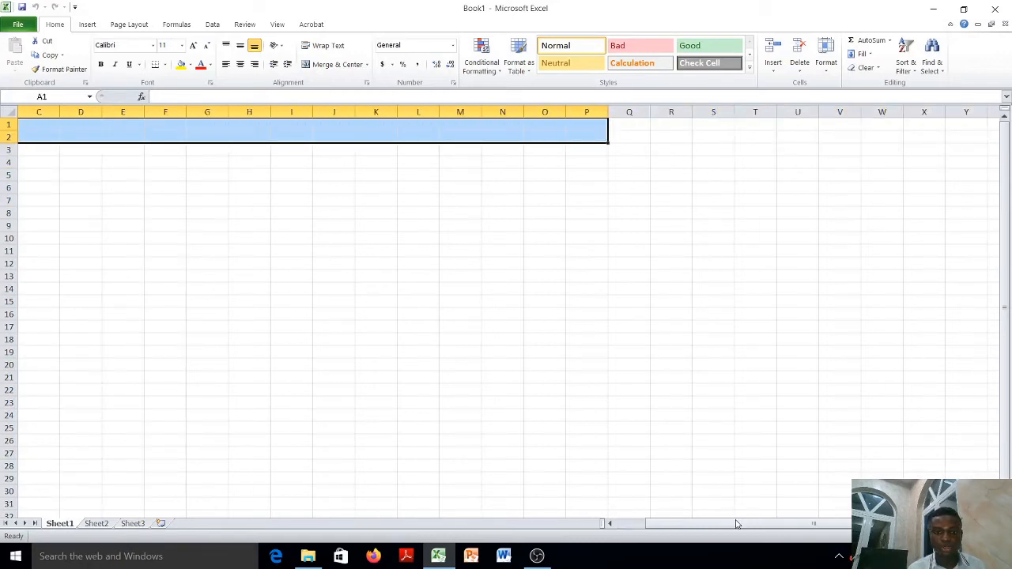
drag(720, 526, 577, 532)
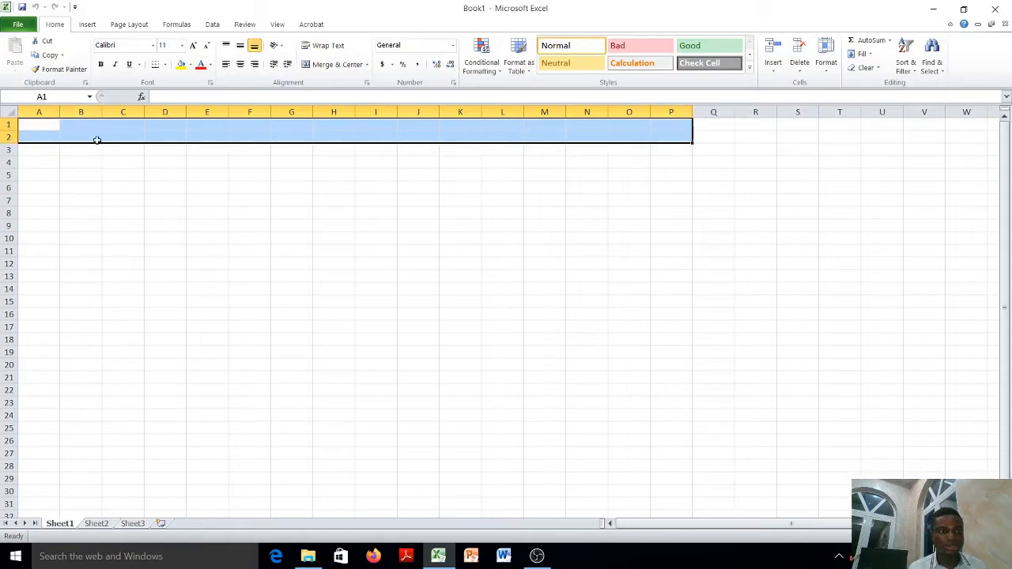
click(131, 149)
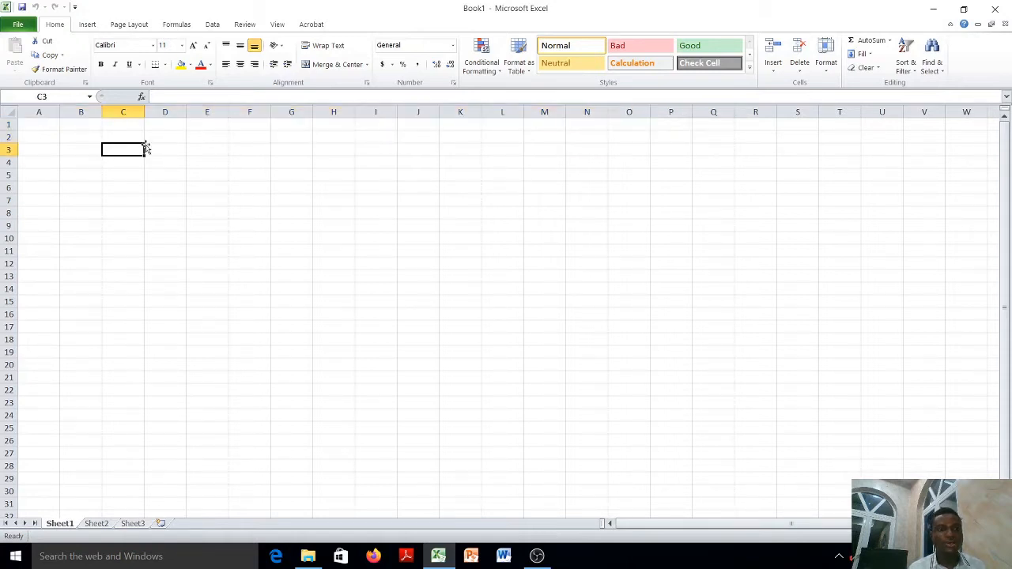
Go through the row 1 cells one by one from A1 to O1 to examine the sheet's columns.
click(32, 124)
click(80, 124)
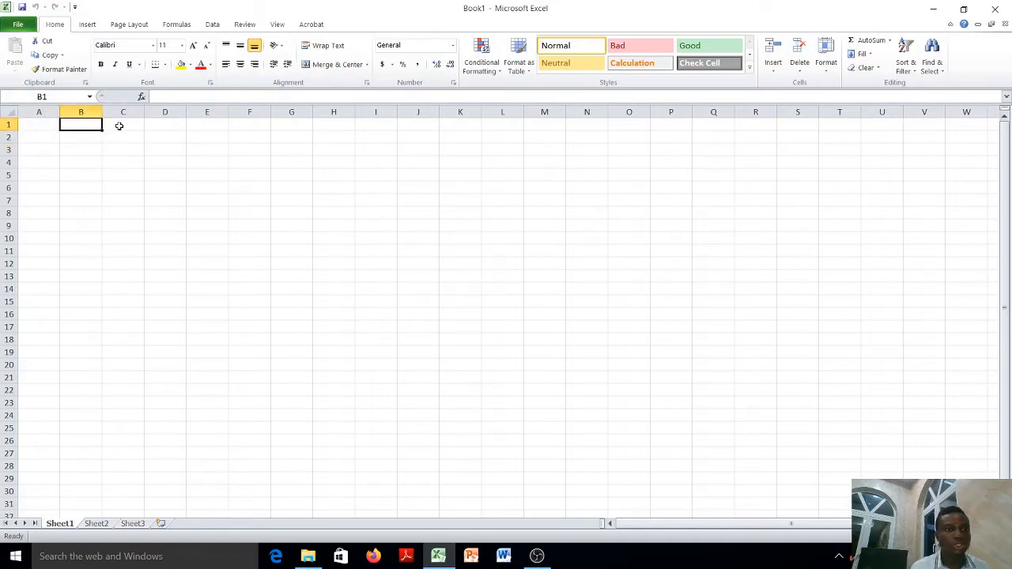
click(121, 125)
click(167, 126)
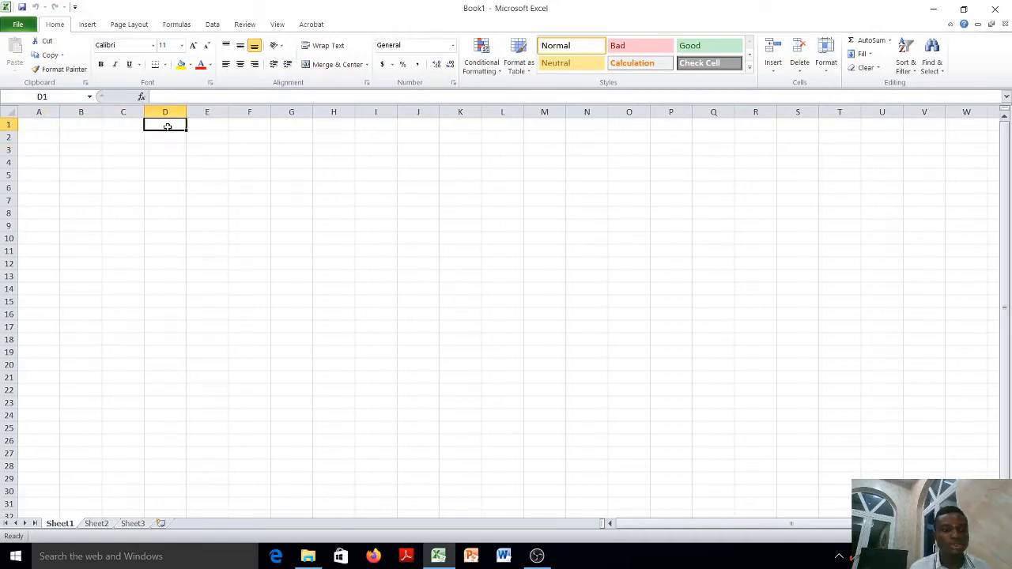
click(207, 124)
click(245, 125)
click(286, 124)
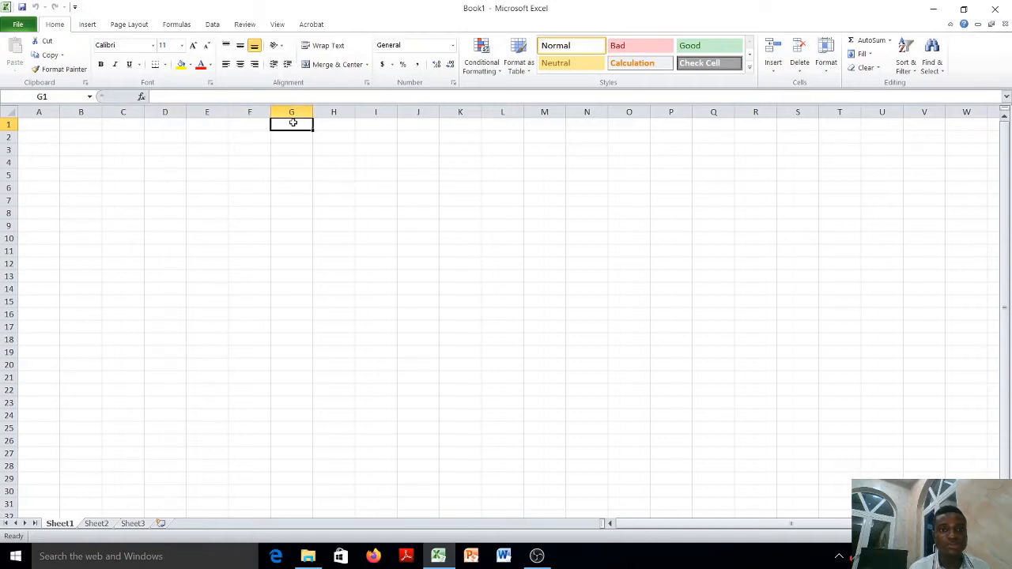
click(325, 125)
click(373, 125)
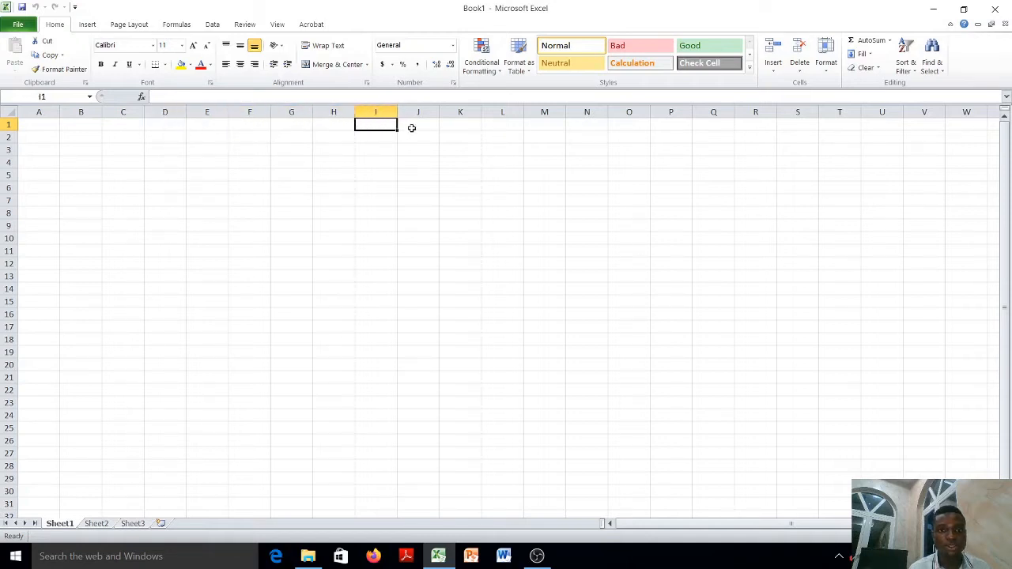
click(415, 125)
click(463, 123)
click(501, 125)
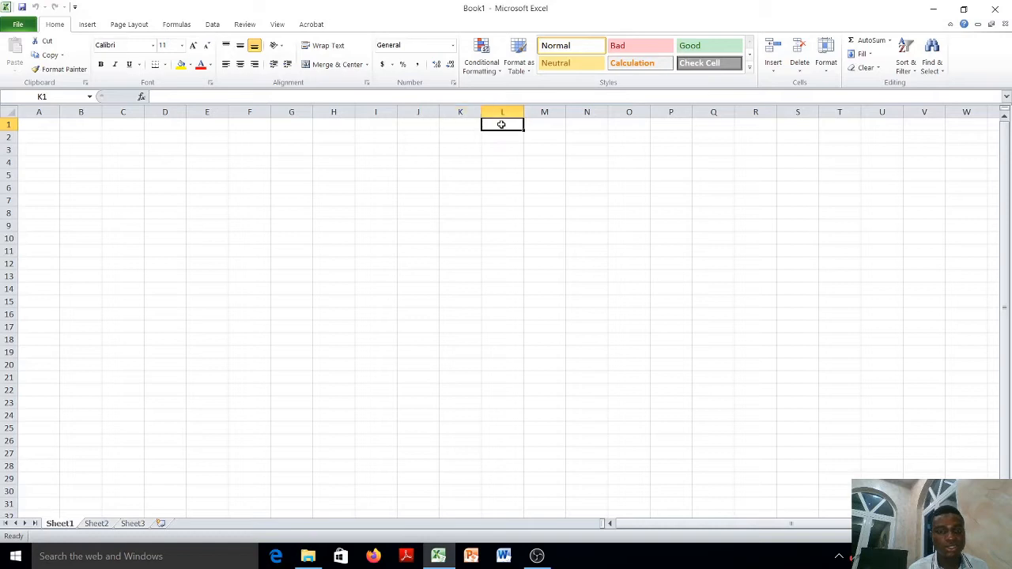
click(543, 125)
click(581, 127)
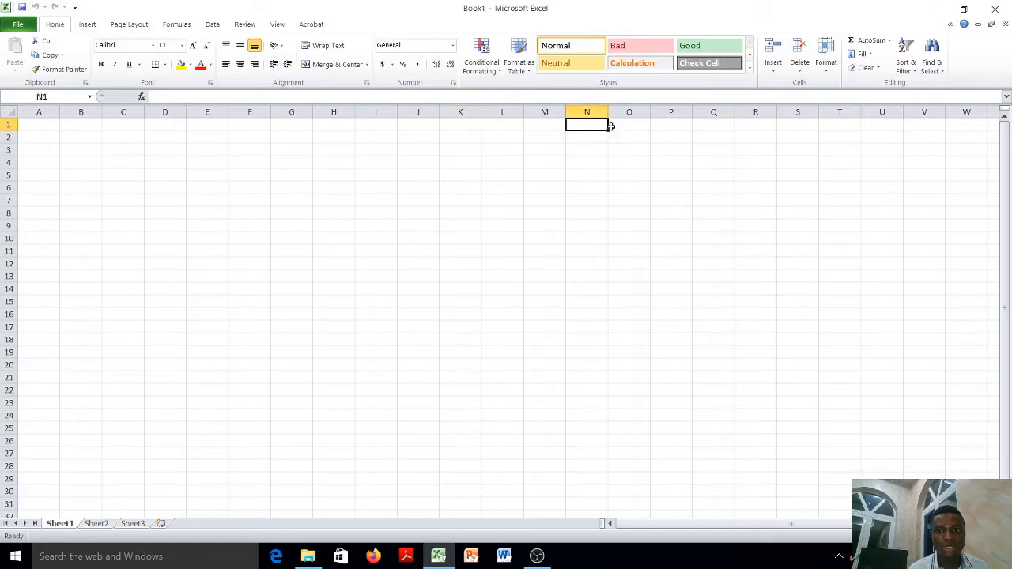
click(615, 125)
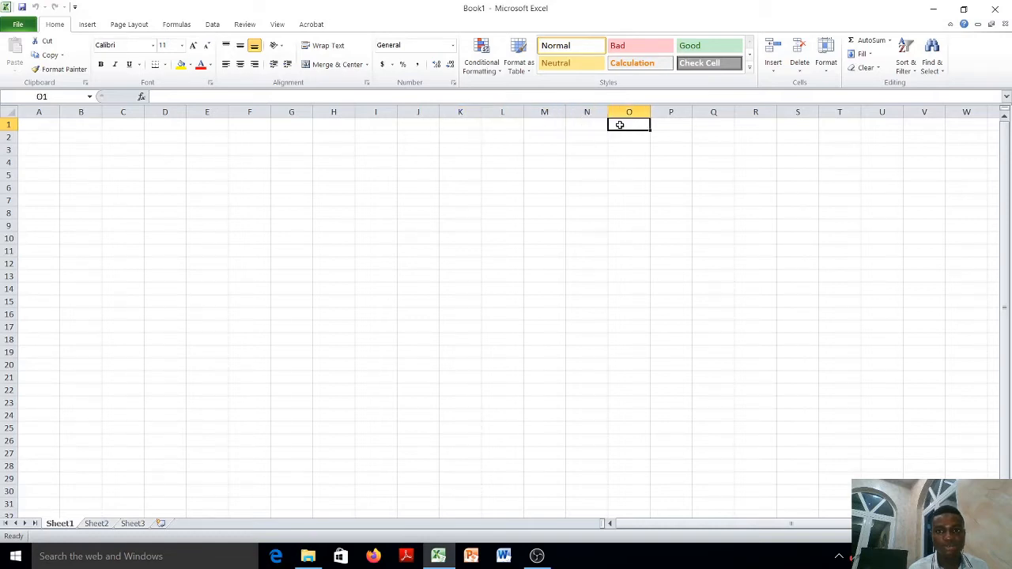
Select cells A1, B1, C1 and C2 in turn to examine how each cell's reference is shown.
click(45, 129)
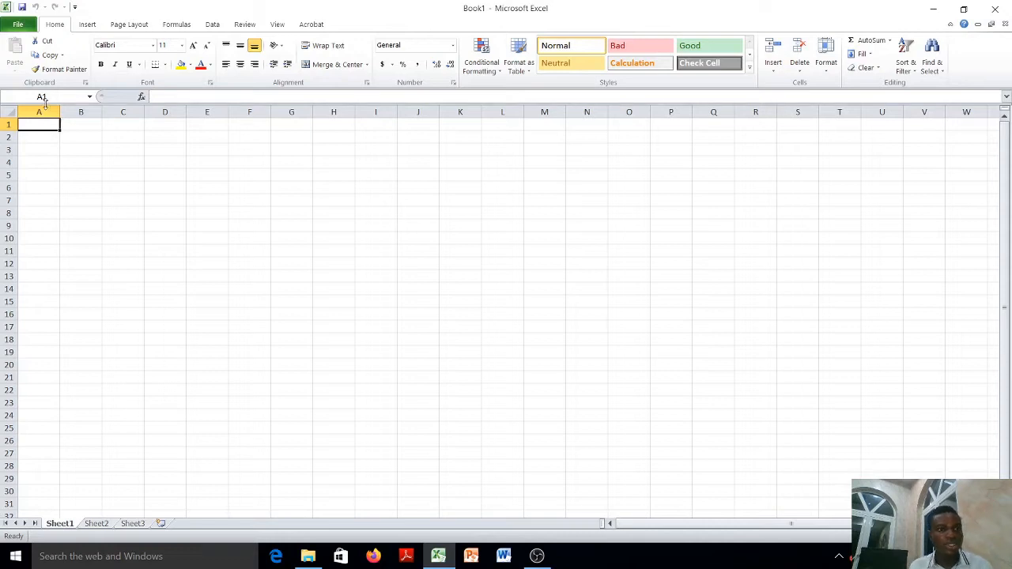
click(89, 96)
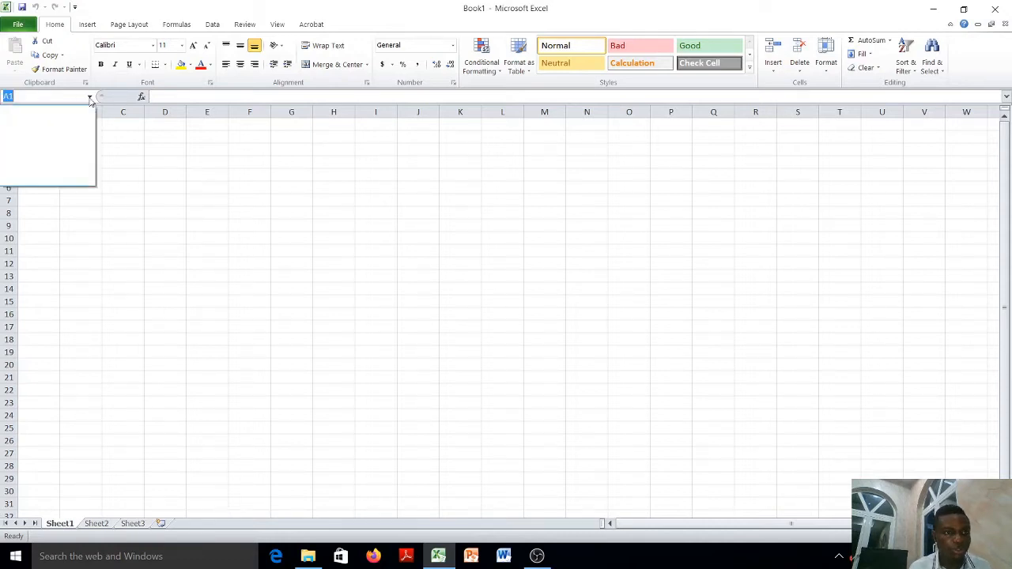
click(131, 163)
click(77, 123)
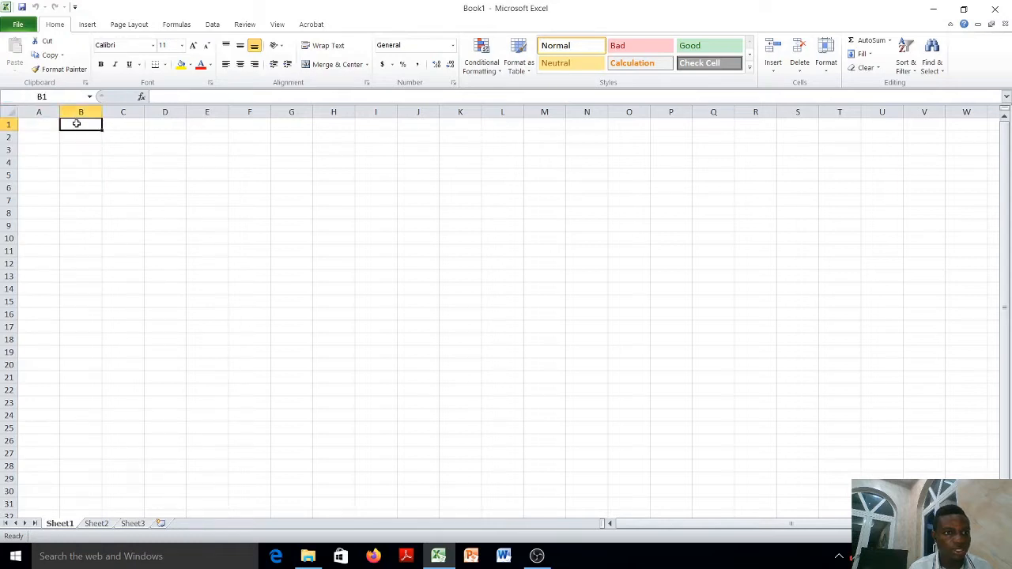
click(118, 127)
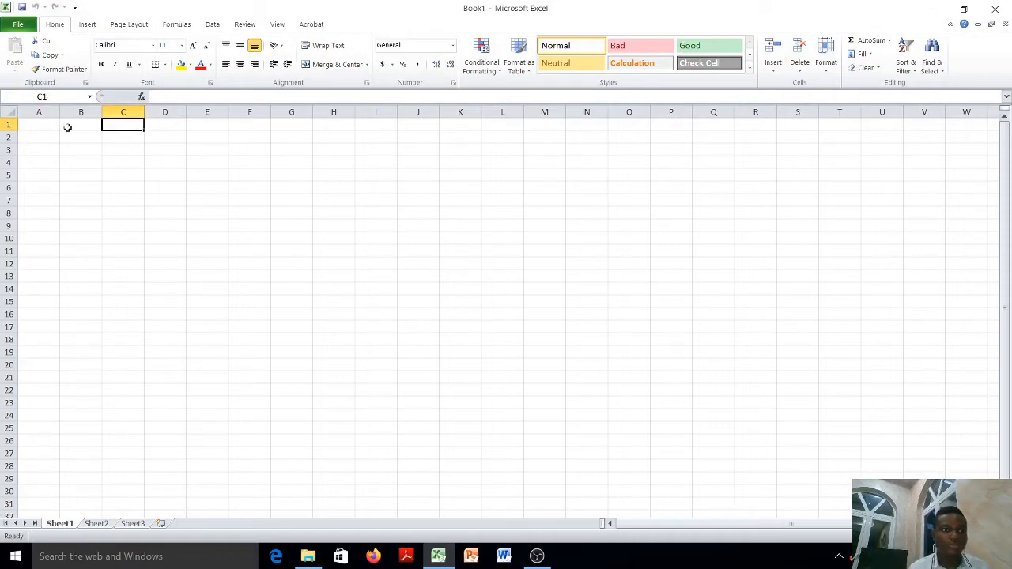
click(122, 139)
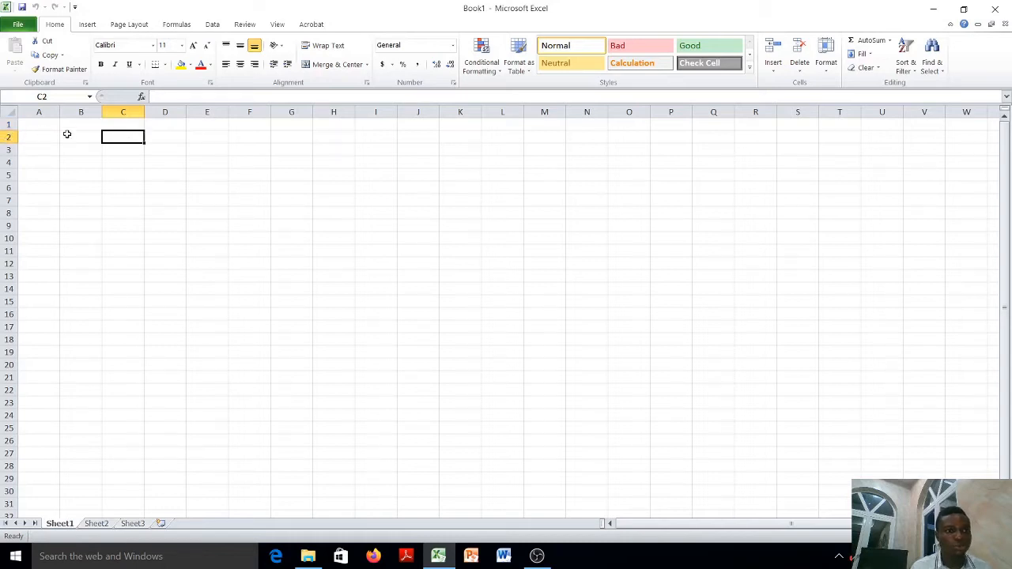
Select cells C3 to C6, E4, C2 and D2 in turn to examine how column and row form each reference.
click(116, 151)
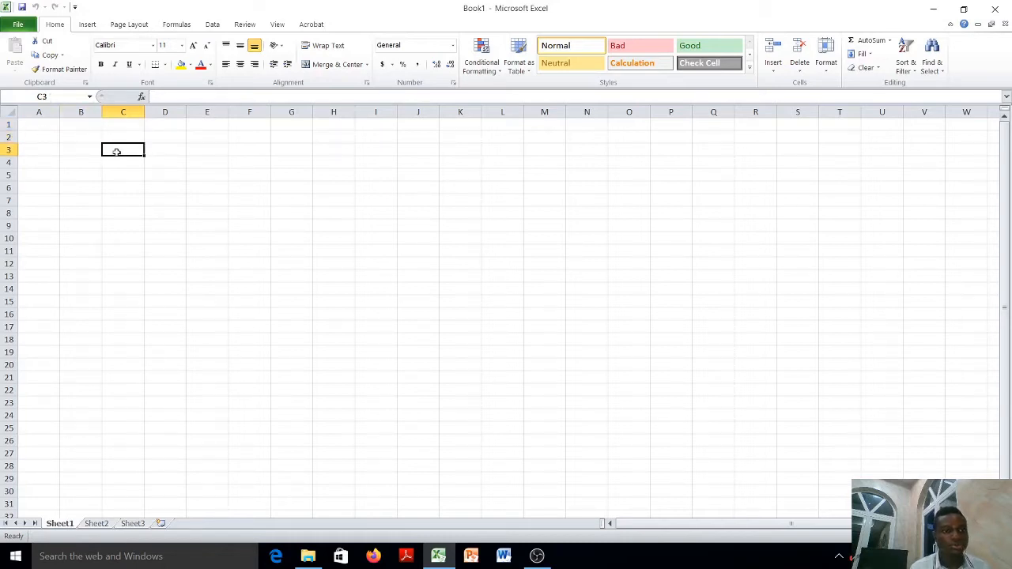
click(123, 166)
click(130, 174)
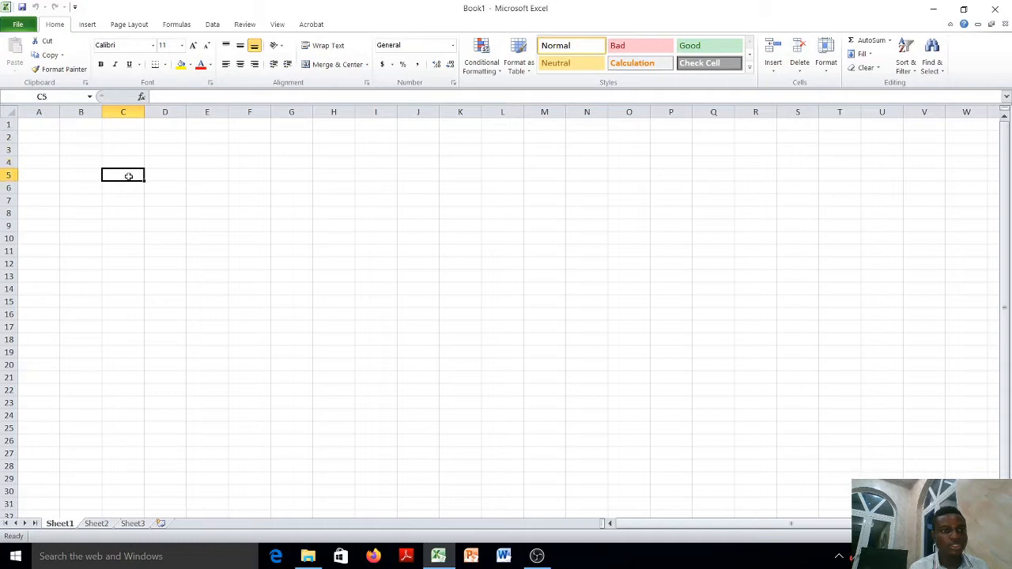
click(130, 188)
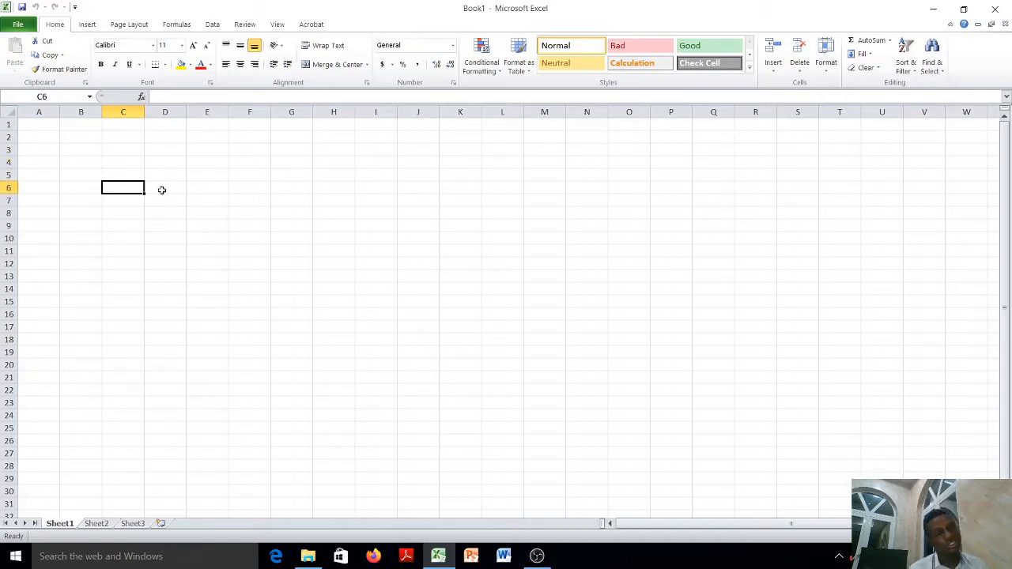
click(202, 163)
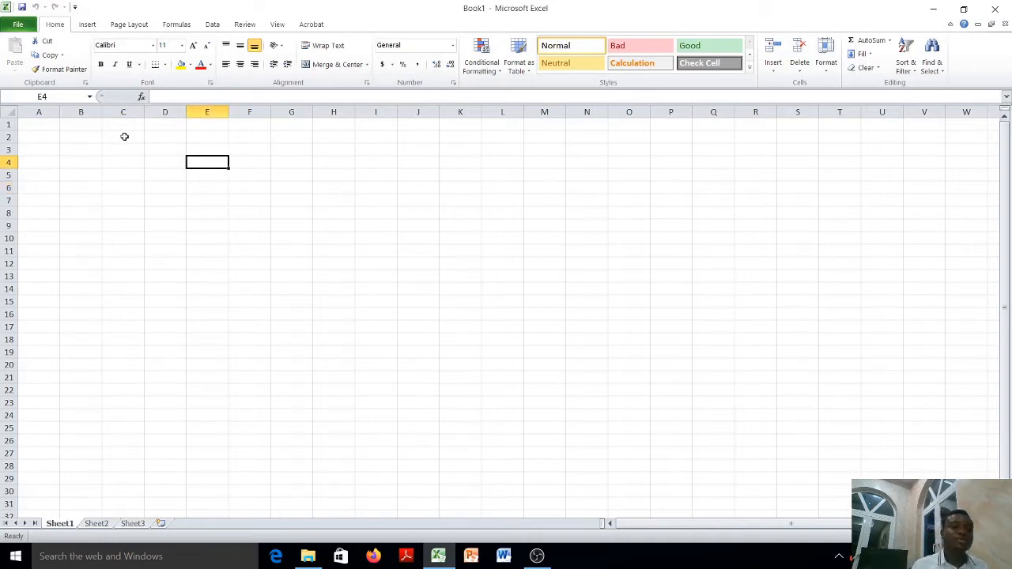
click(124, 136)
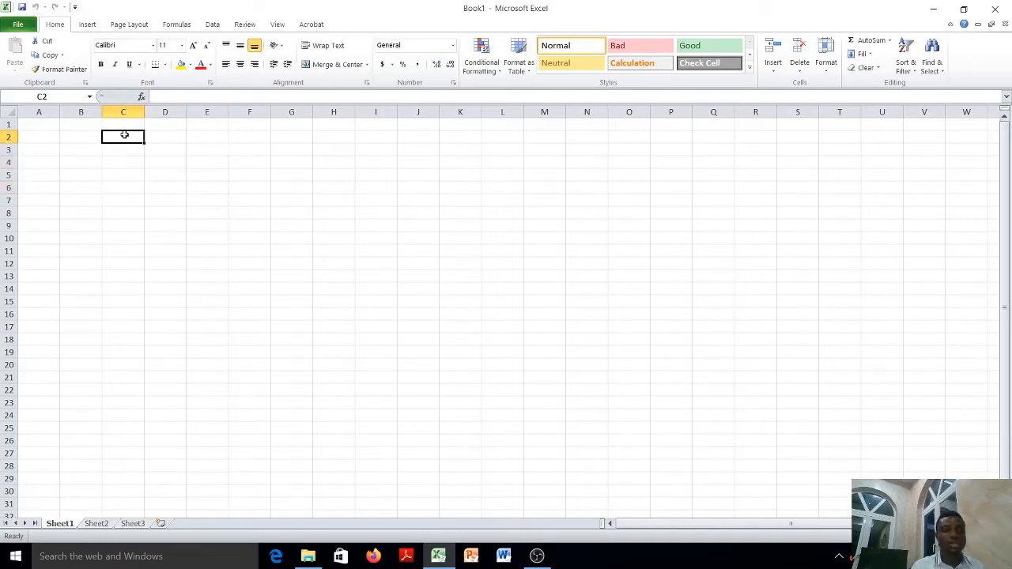
click(167, 139)
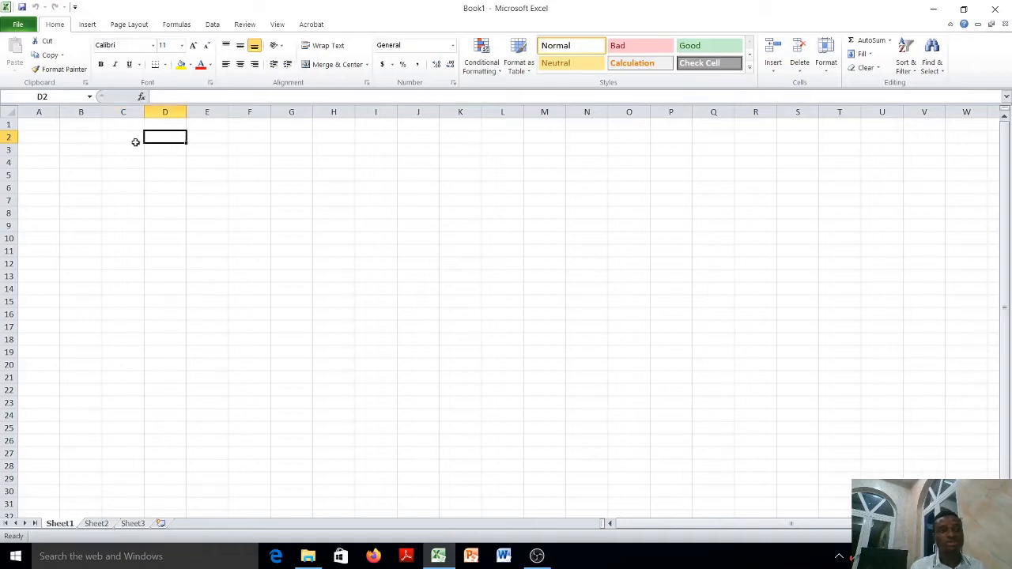
Enter the text "THE BOY IS GOOD" in cell C2.
click(128, 139)
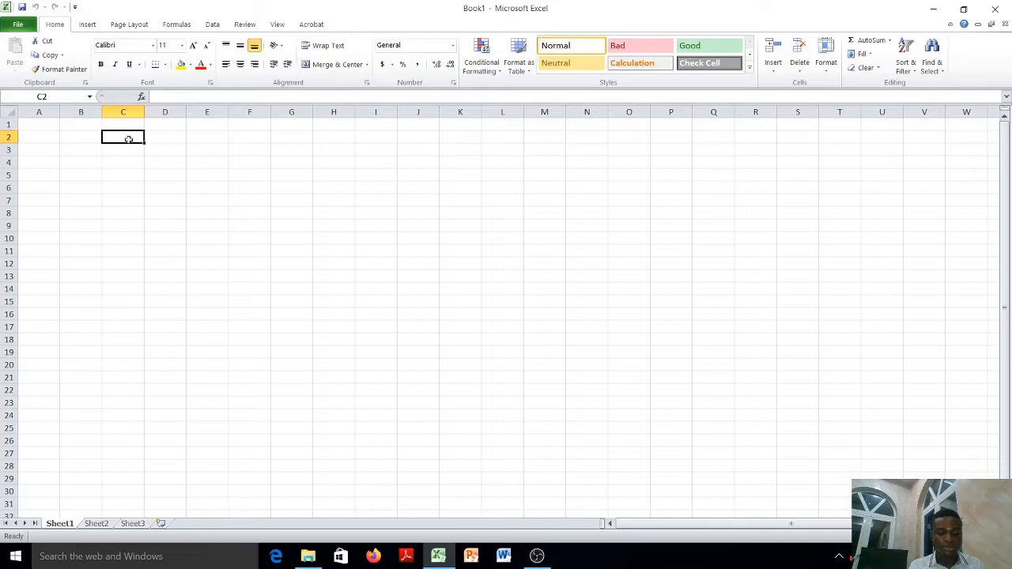
text(THE B)
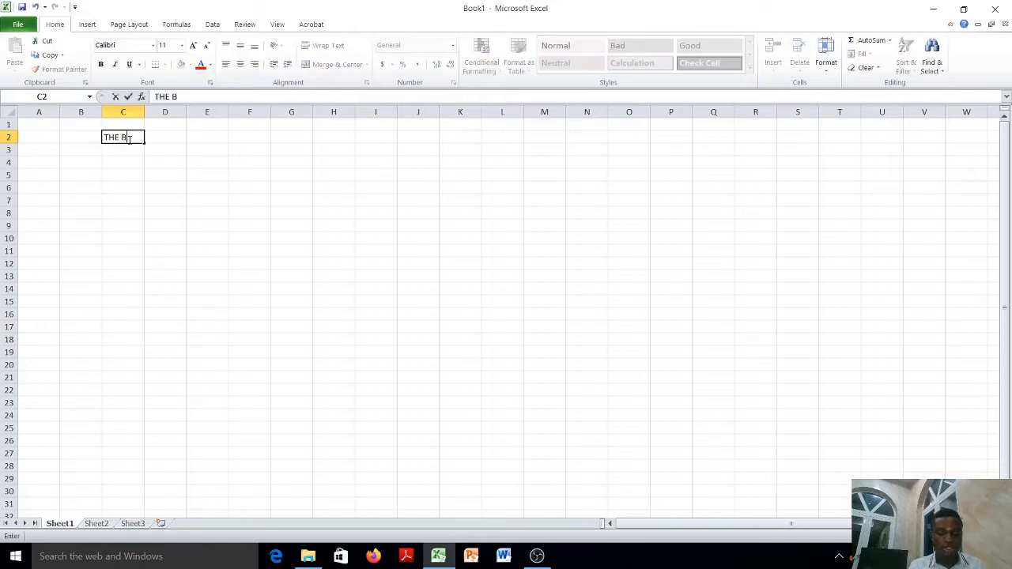
text(OY IS GOOD)
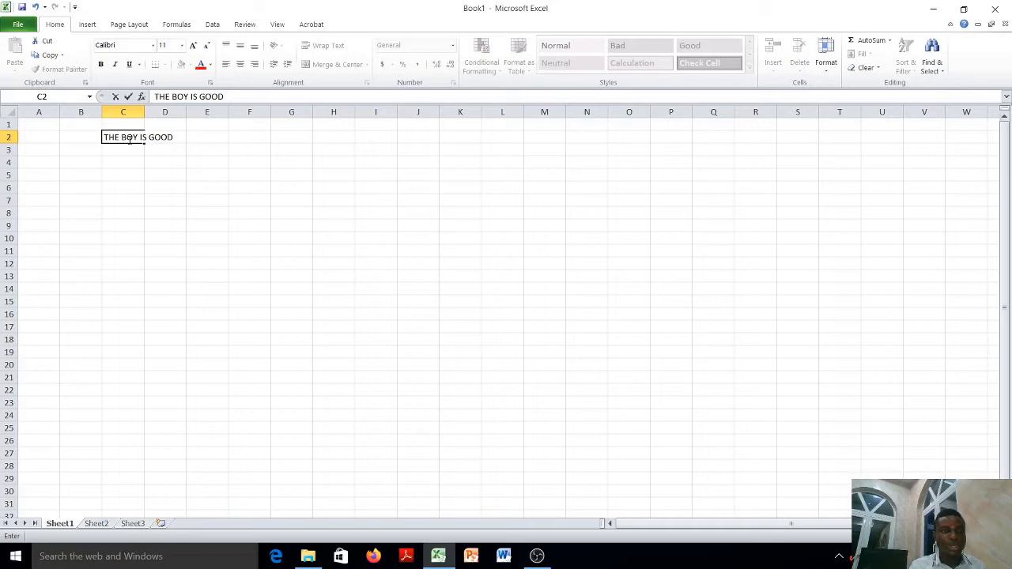
key(Return)
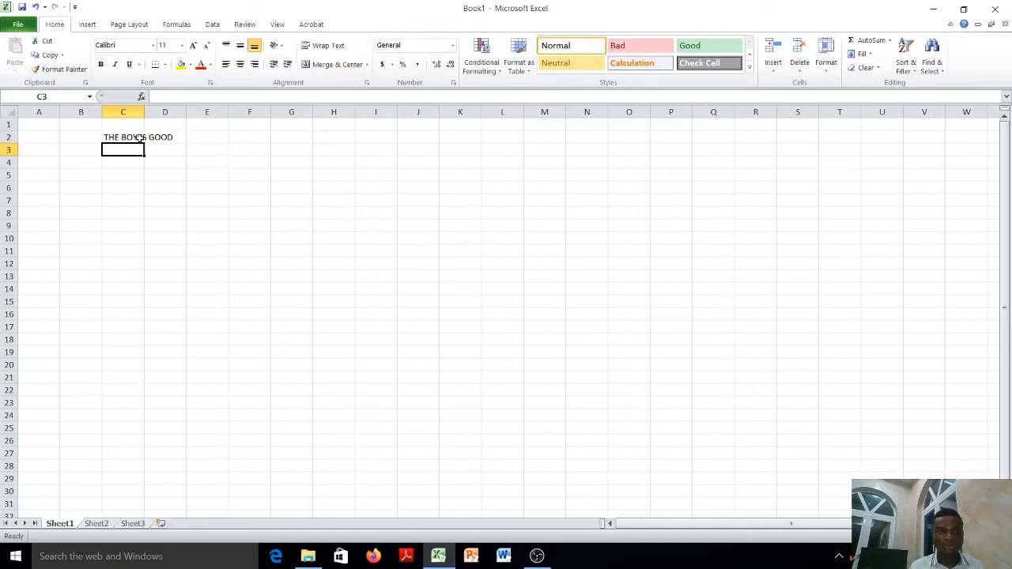
Replace the text in cell C2 with "THE BOY IS NOT GOOD".
click(132, 137)
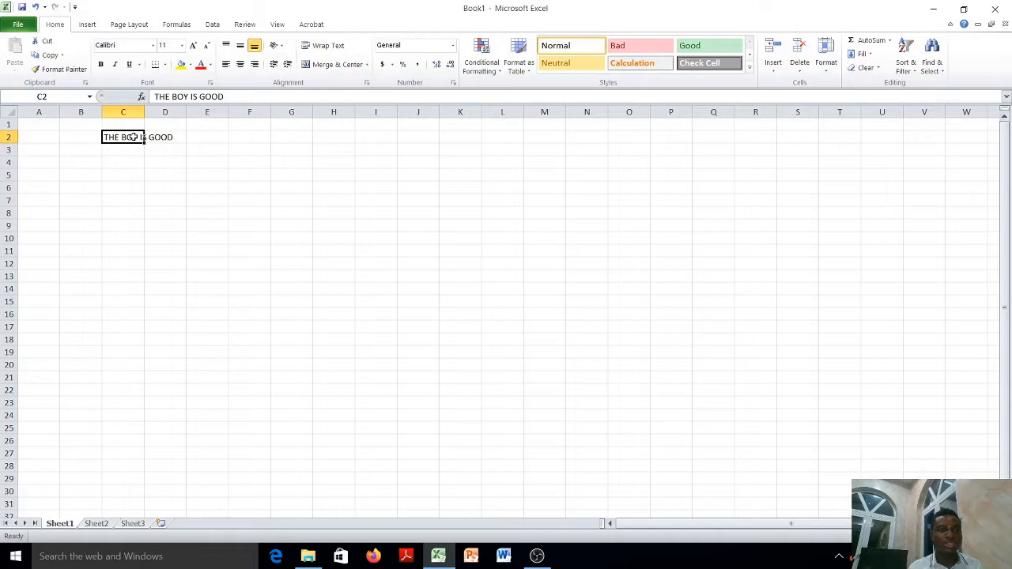
text(THE)
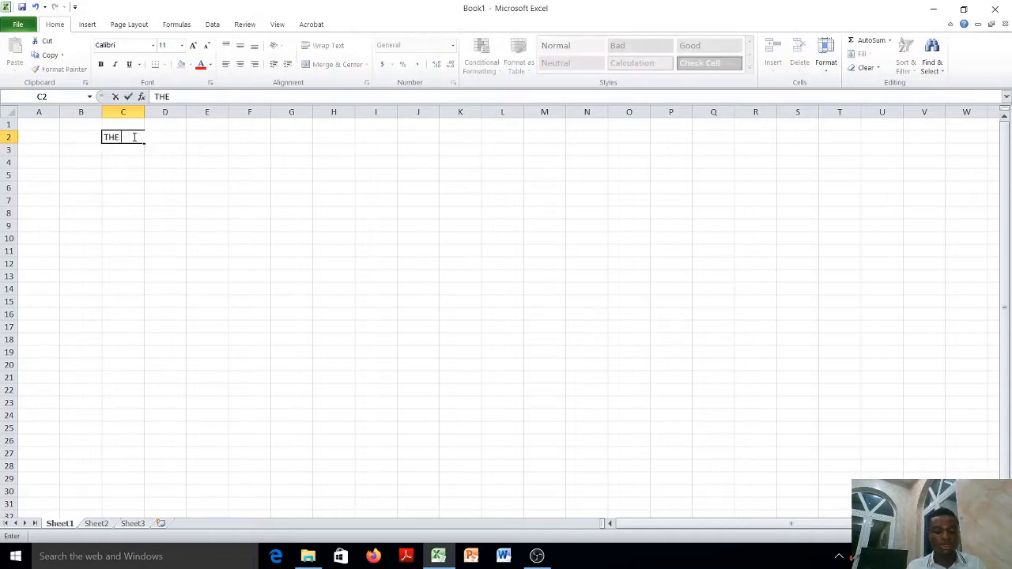
text( BOY IS N)
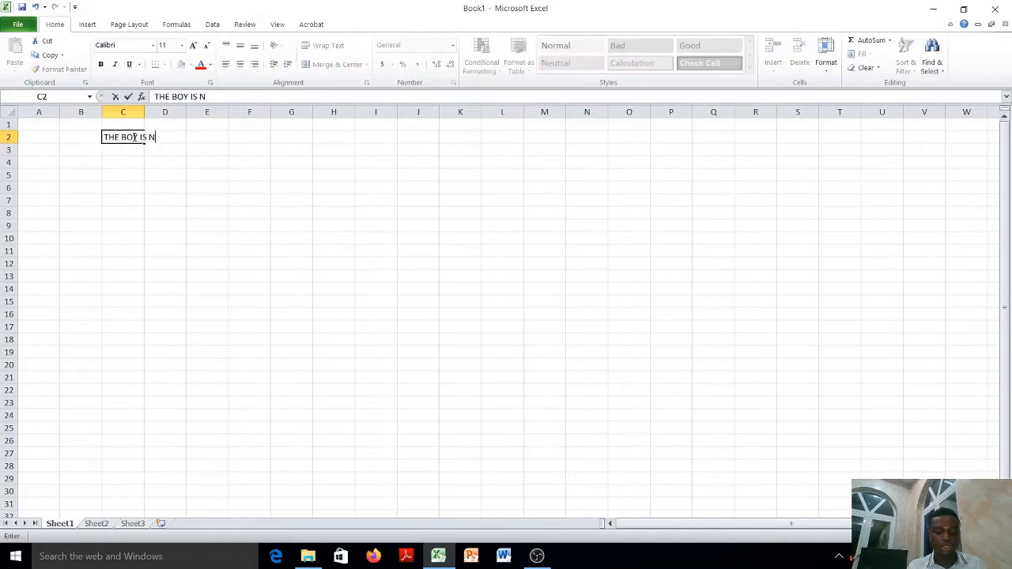
text(OT GOOD)
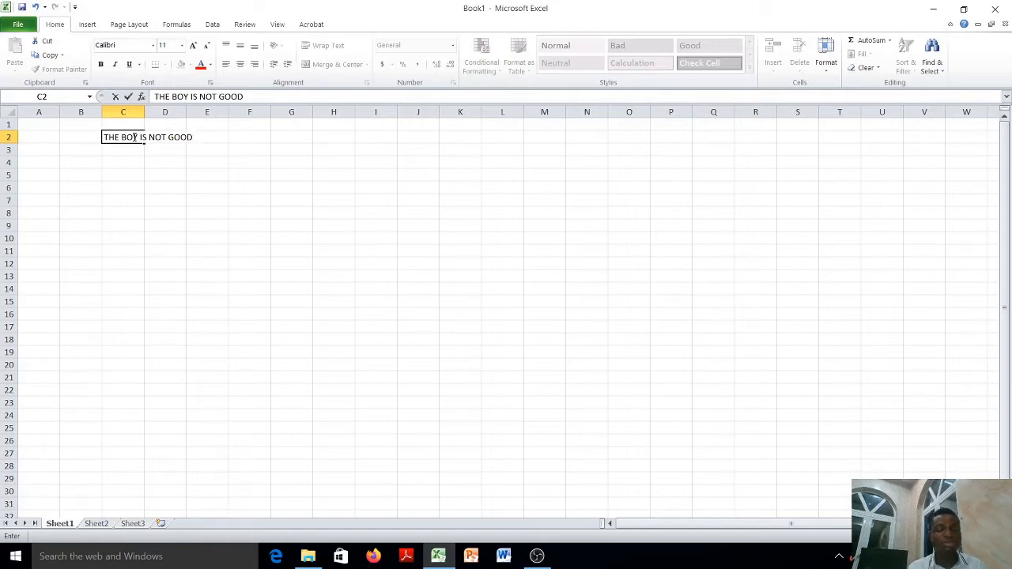
key(Tab)
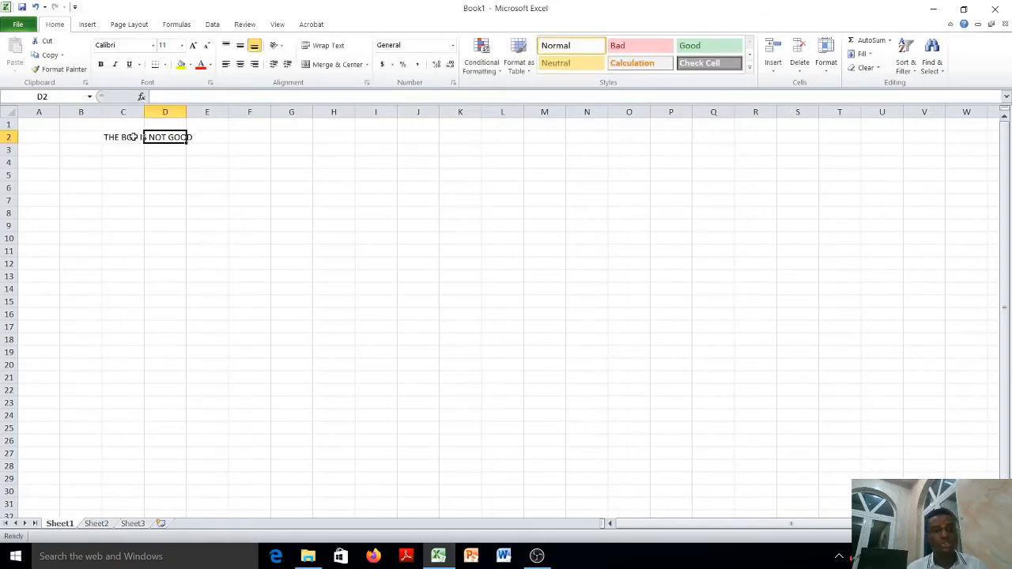
Widen column C so the whole sentence in C2 fits inside its cell, and check the cells around it.
drag(144, 111, 232, 115)
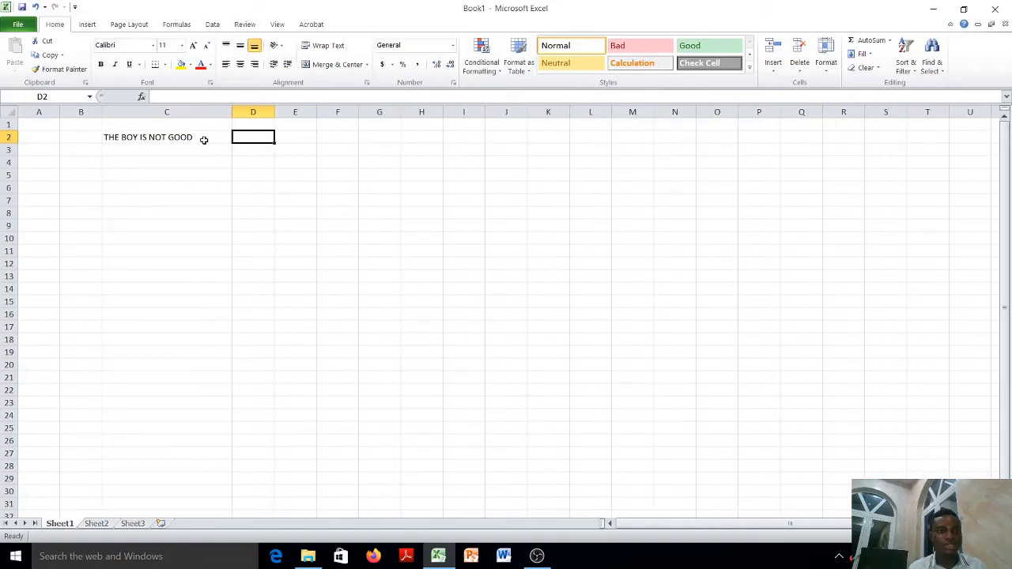
click(203, 139)
key(Down)
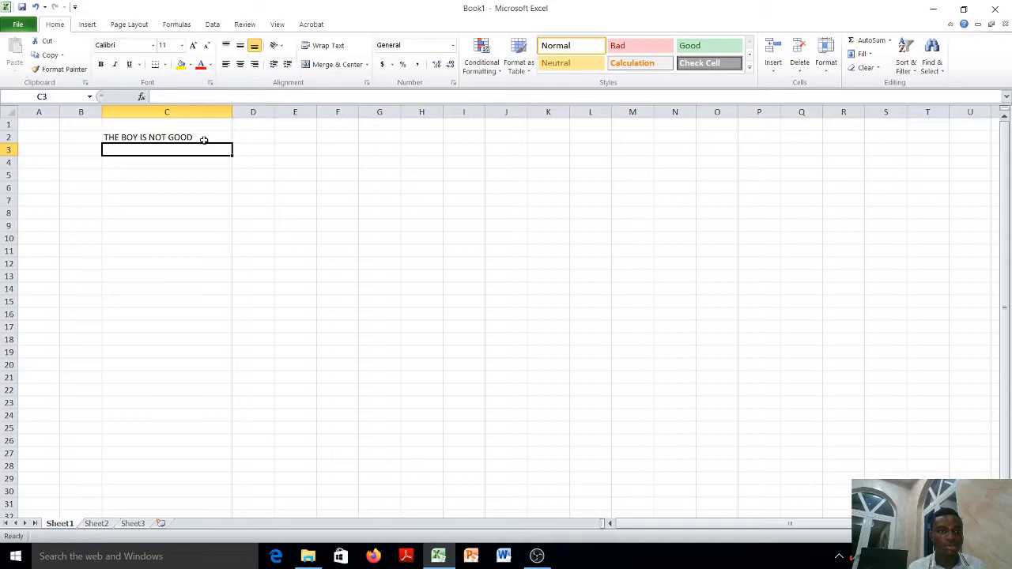
click(203, 139)
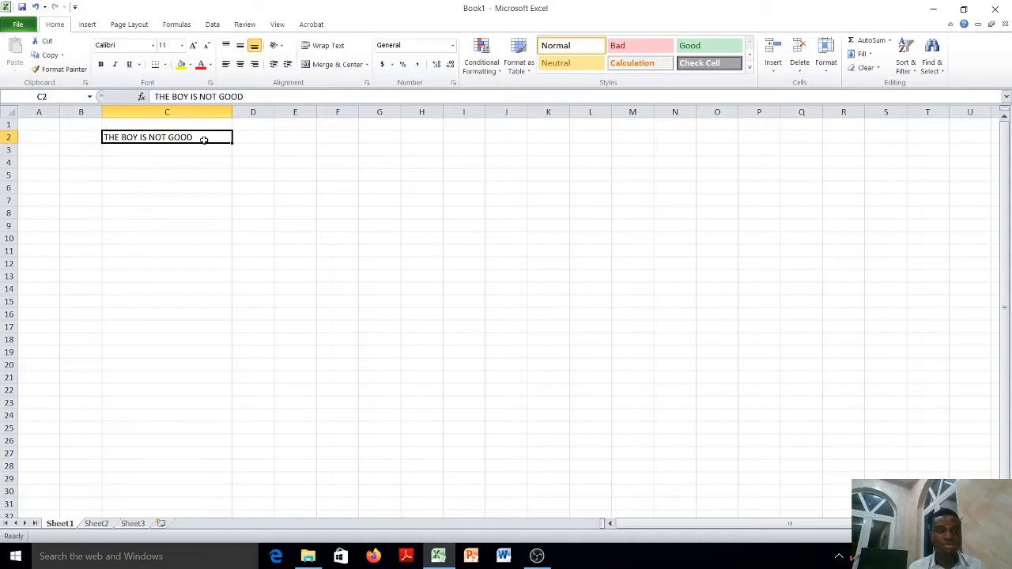
key(Right)
Replace the text in cell C2 with the heading "SUM FORMULAR" and make it bold.
click(203, 139)
key(BackSpace)
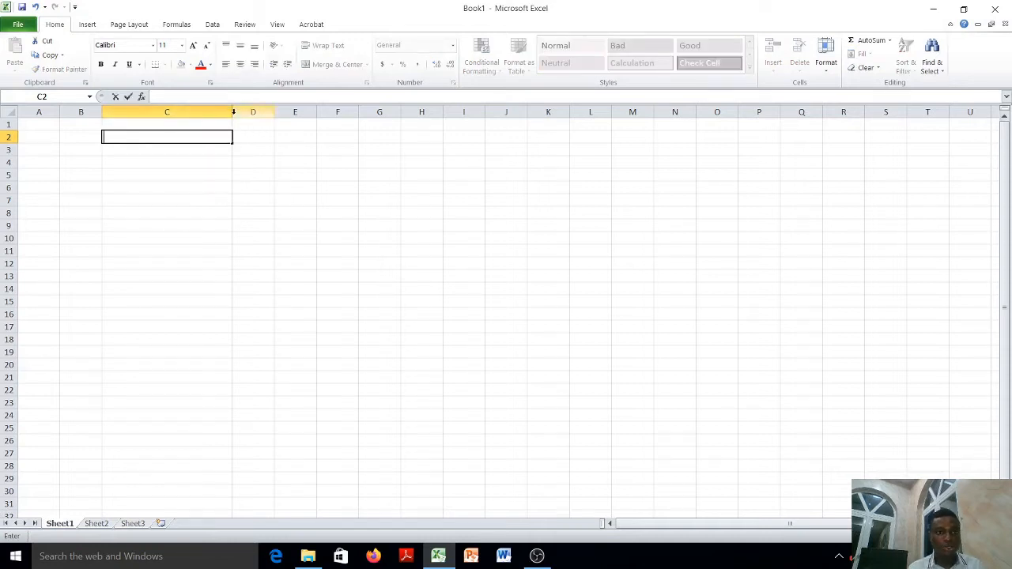
text(SU)
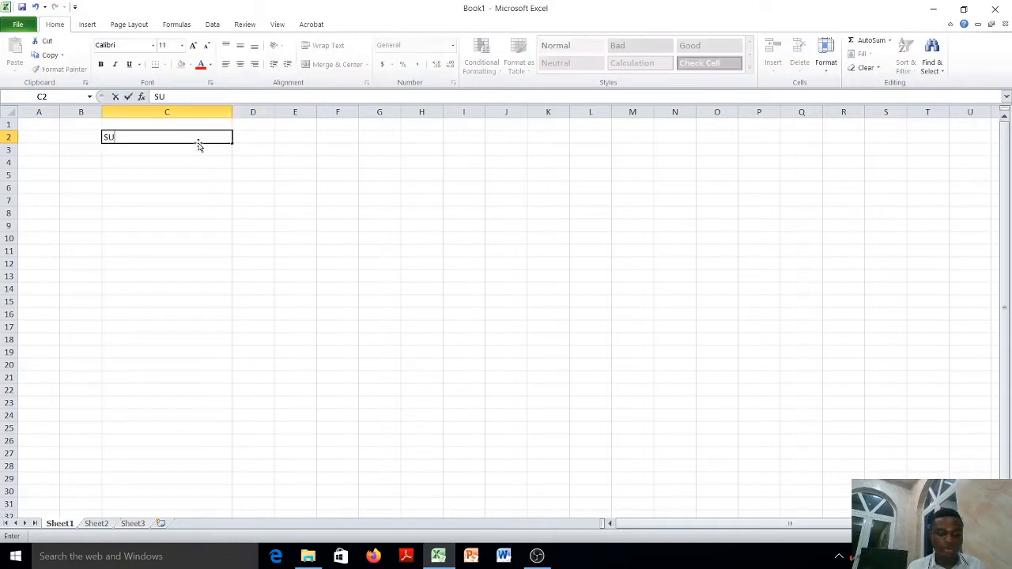
text(M FORMULAR)
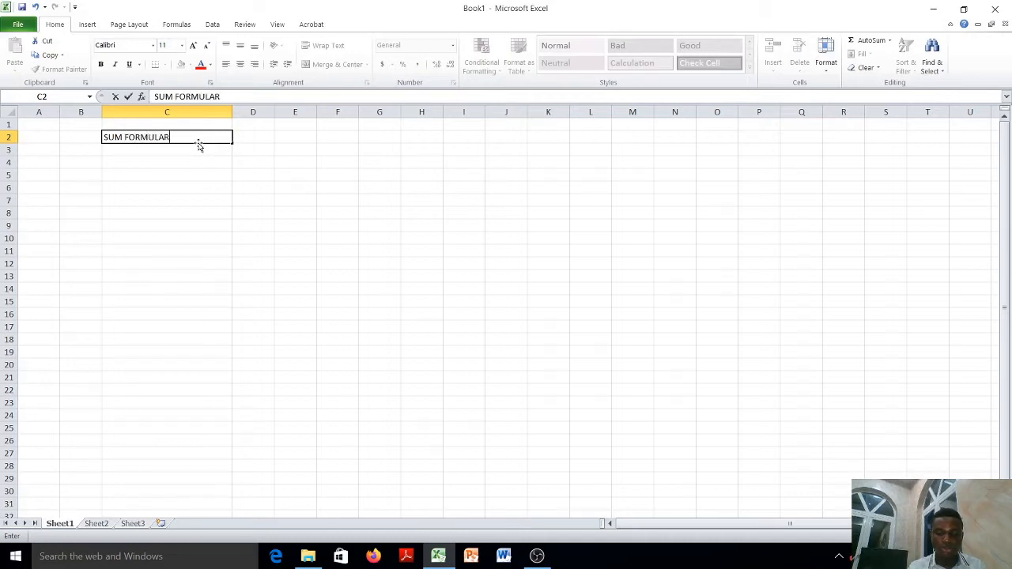
key(Return)
click(188, 138)
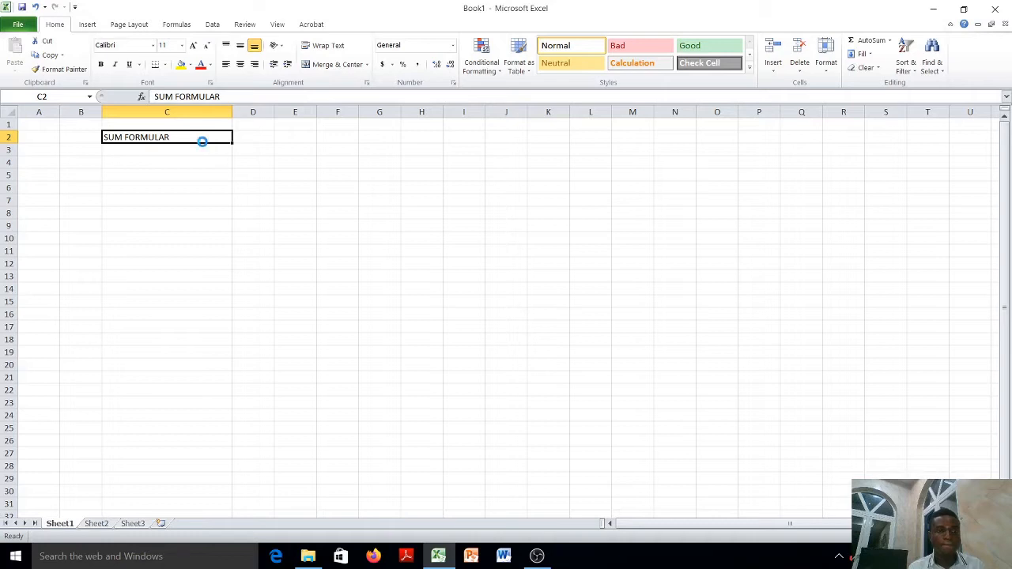
key(ctrl+b)
click(187, 152)
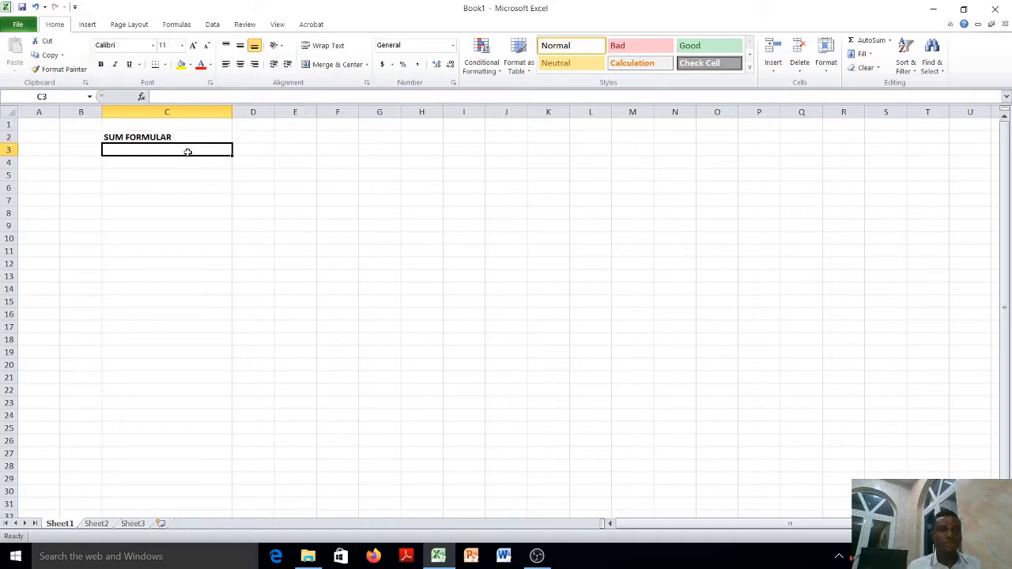
Enter the numbers 200, 300, 500, 600, 500, 600, 200 and 100 down column D in cells D3 to D10.
click(258, 151)
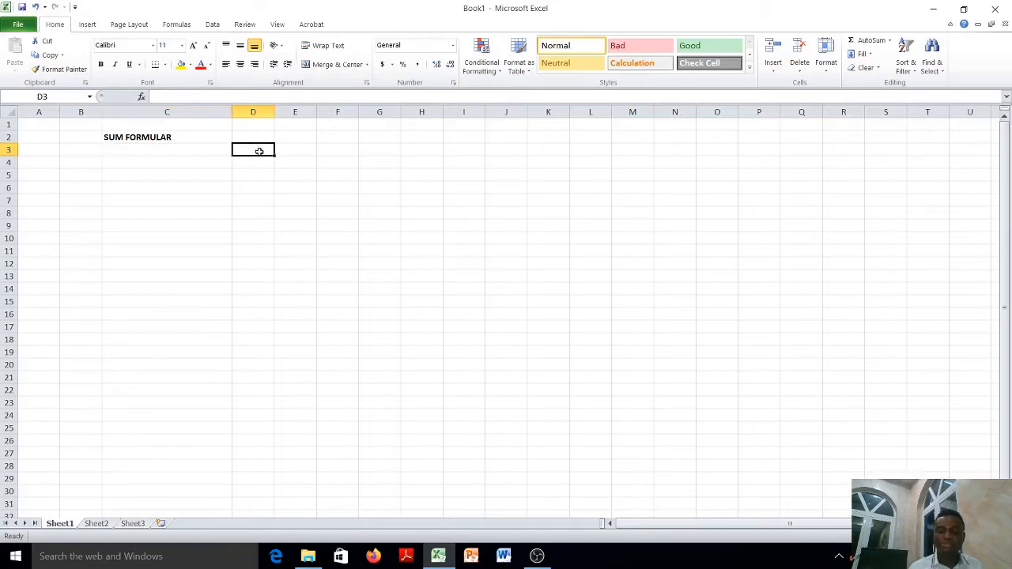
text(200)
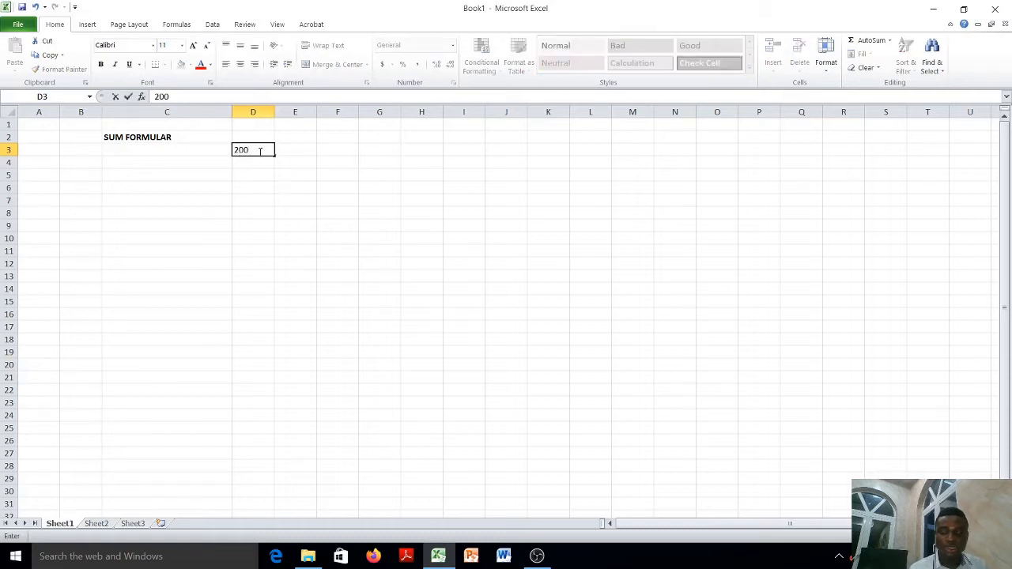
key(Return)
text(300)
key(Return)
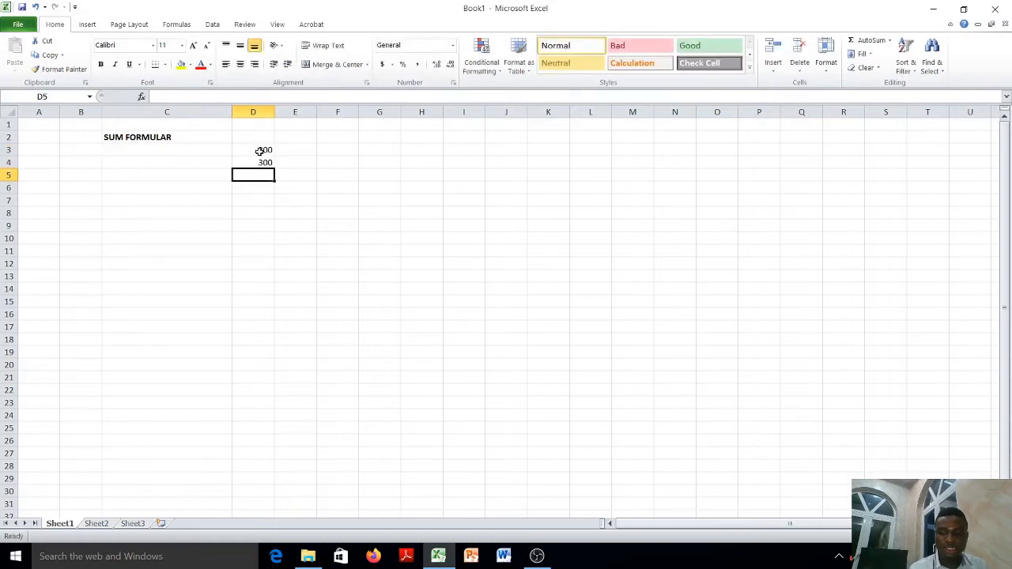
text(500)
key(Return)
text(600)
key(Return)
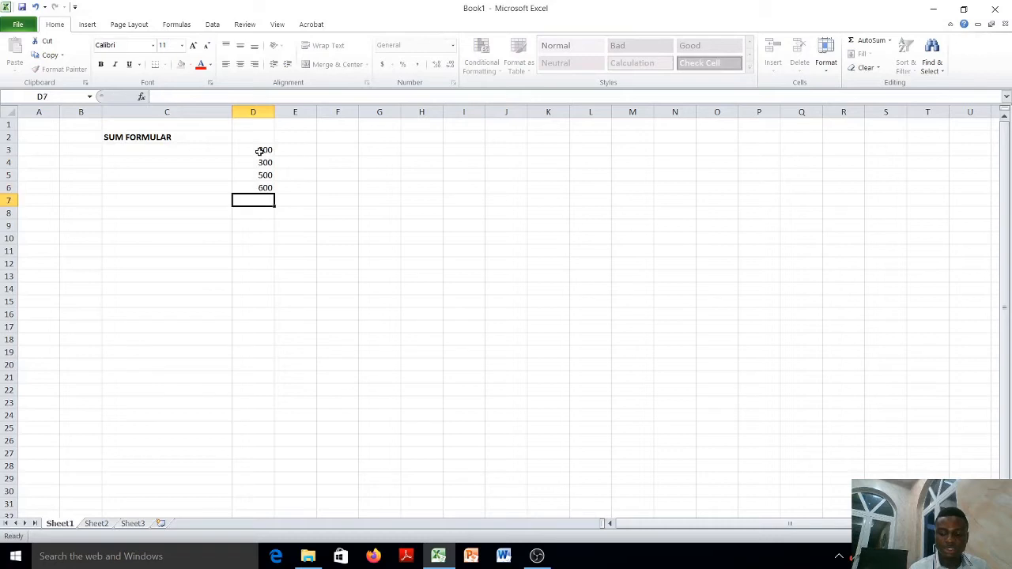
text(500)
key(Return)
text(600)
key(Return)
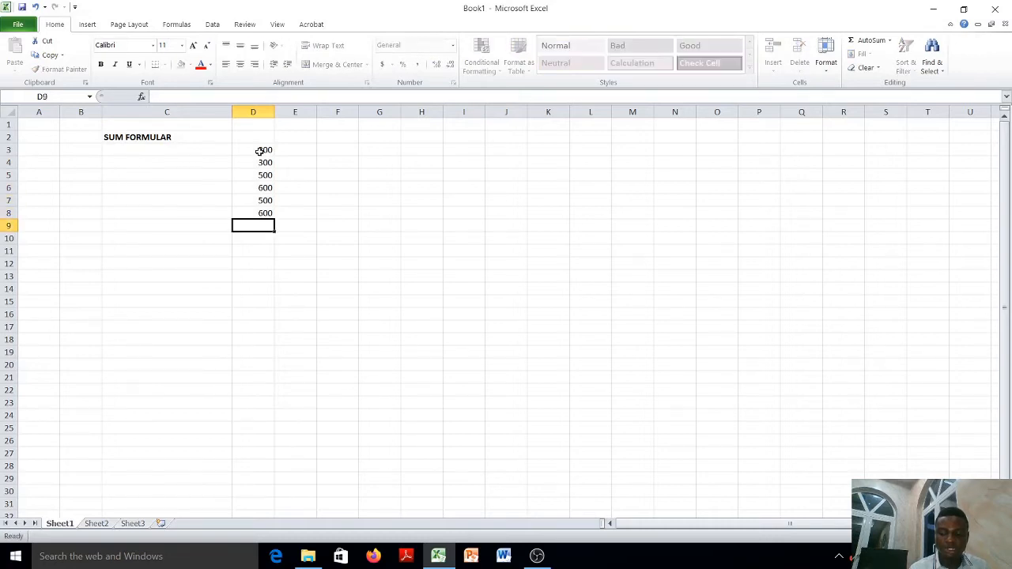
text(200)
key(Return)
text(100)
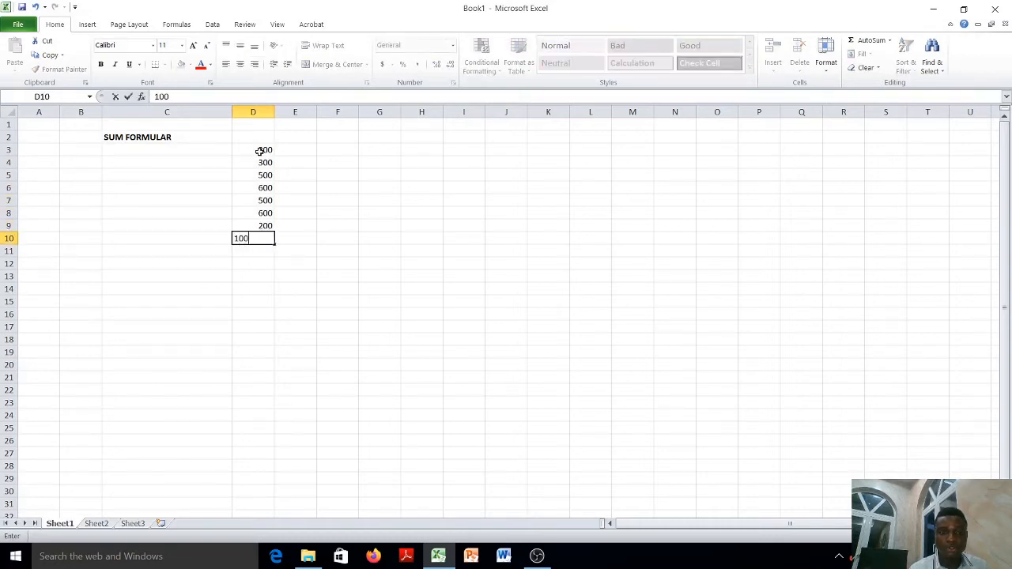
key(Return)
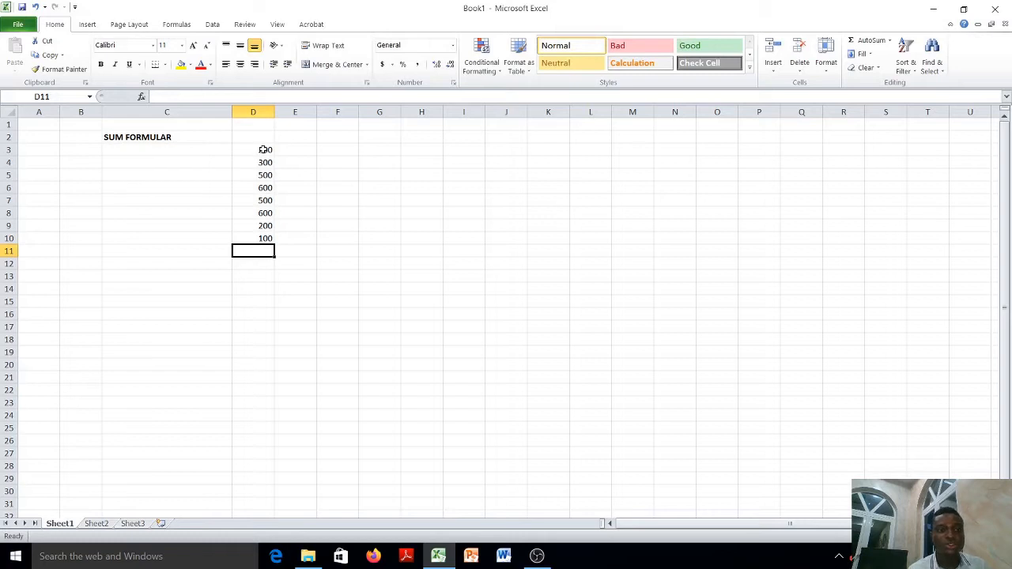
Select the range D3:D10 to examine the numbers for the SUM example.
click(263, 150)
drag(263, 150, 267, 235)
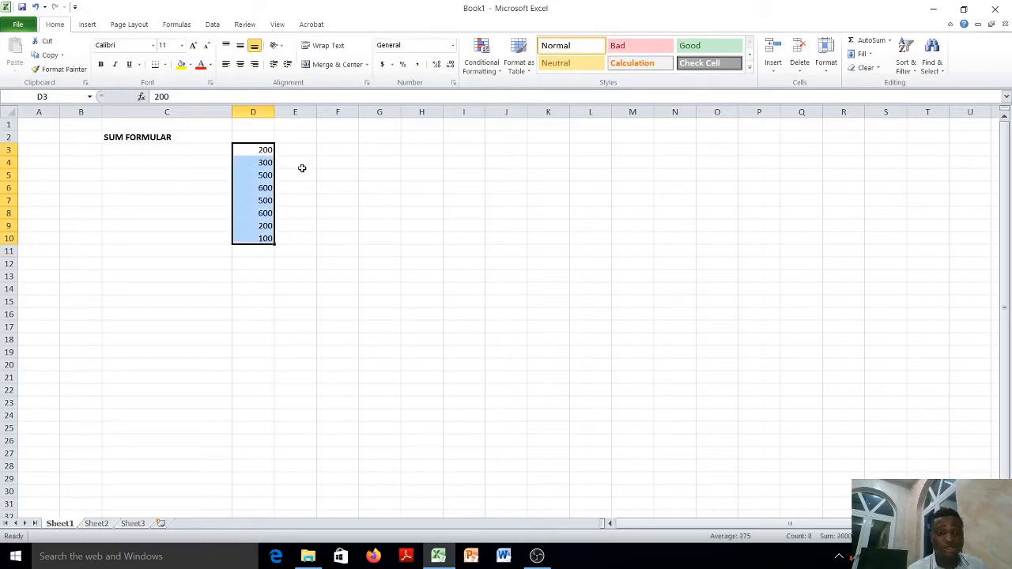
click(325, 155)
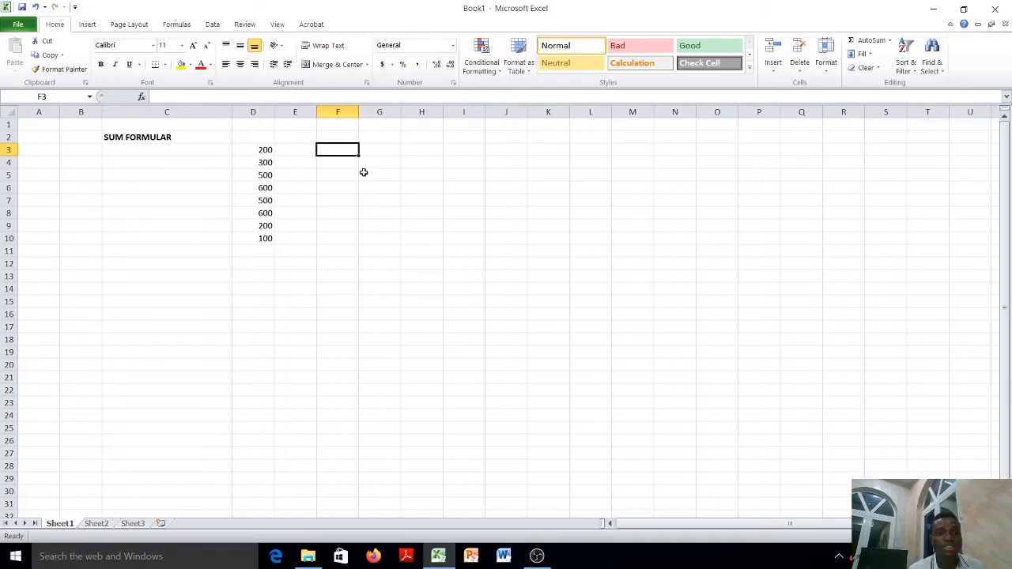
click(261, 150)
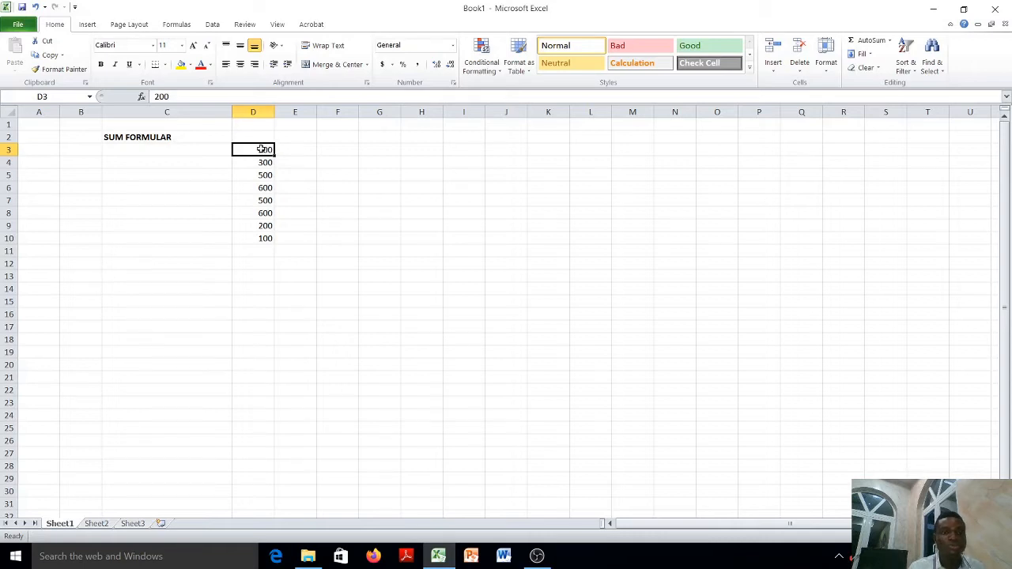
drag(260, 151, 264, 235)
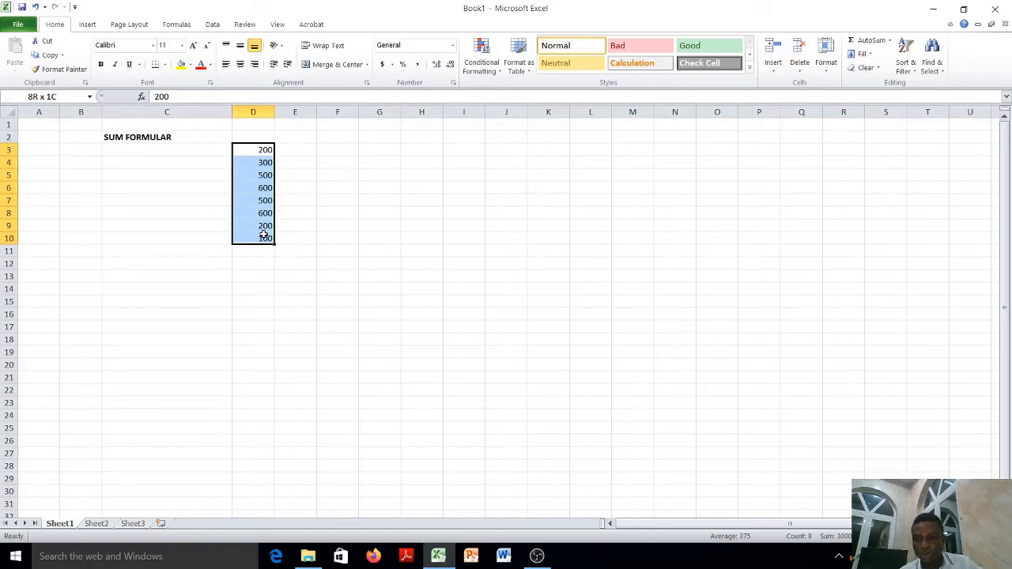
drag(264, 235, 264, 235)
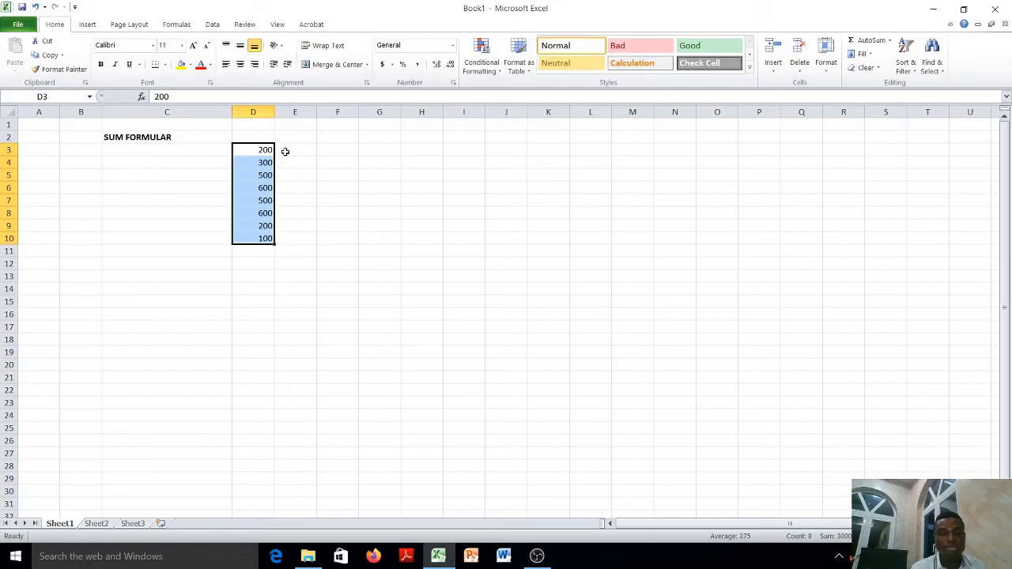
Clear the numbers in D3:D10 and enter 40000, 50000, 600000, 7000000, 500 and 600 down cells D3 to D8.
key(Delete)
click(253, 147)
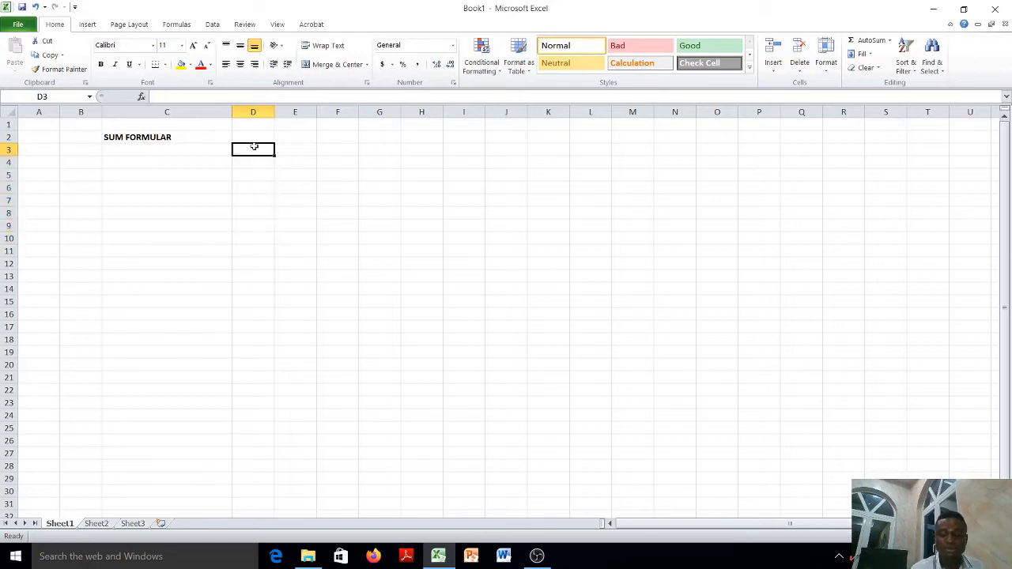
text(40000)
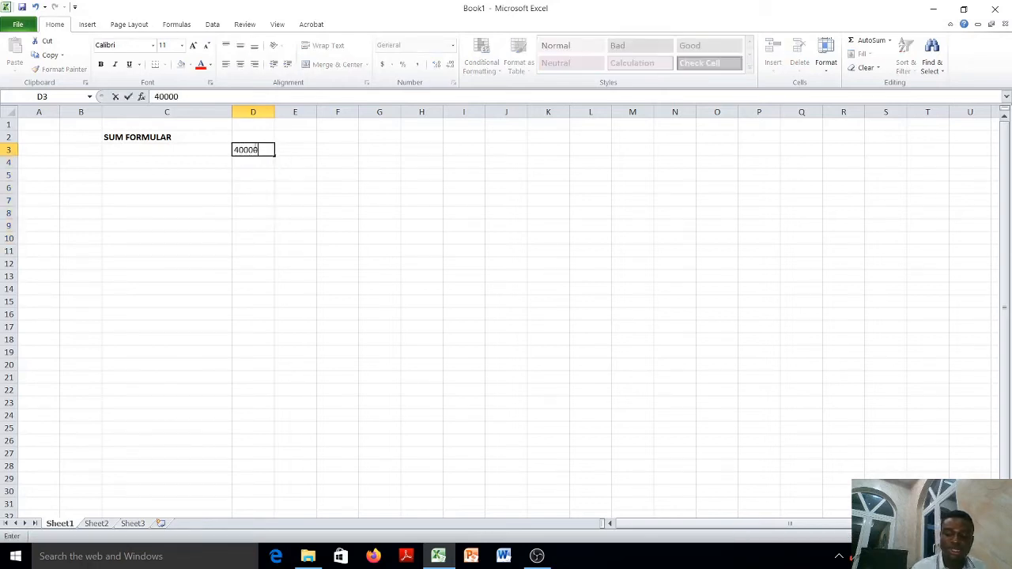
key(Return)
text(50000)
key(Return)
text(600000)
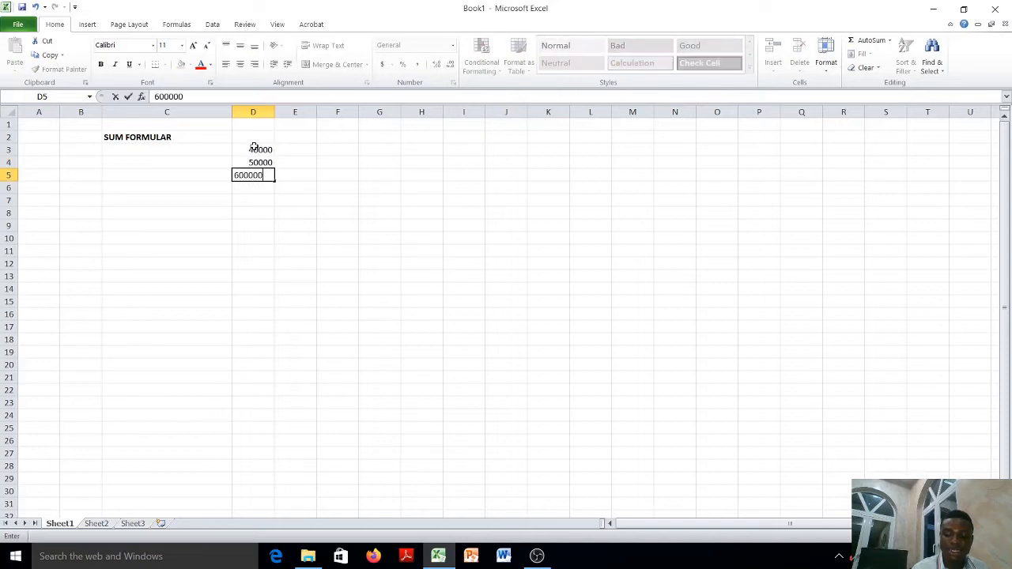
key(Return)
text(7)
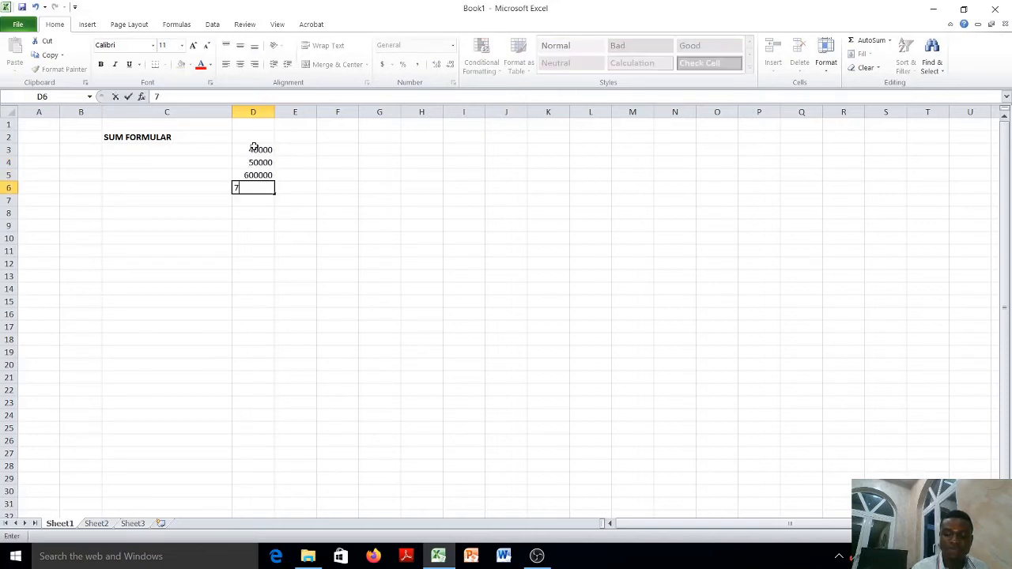
text(000000)
key(Return)
text(500)
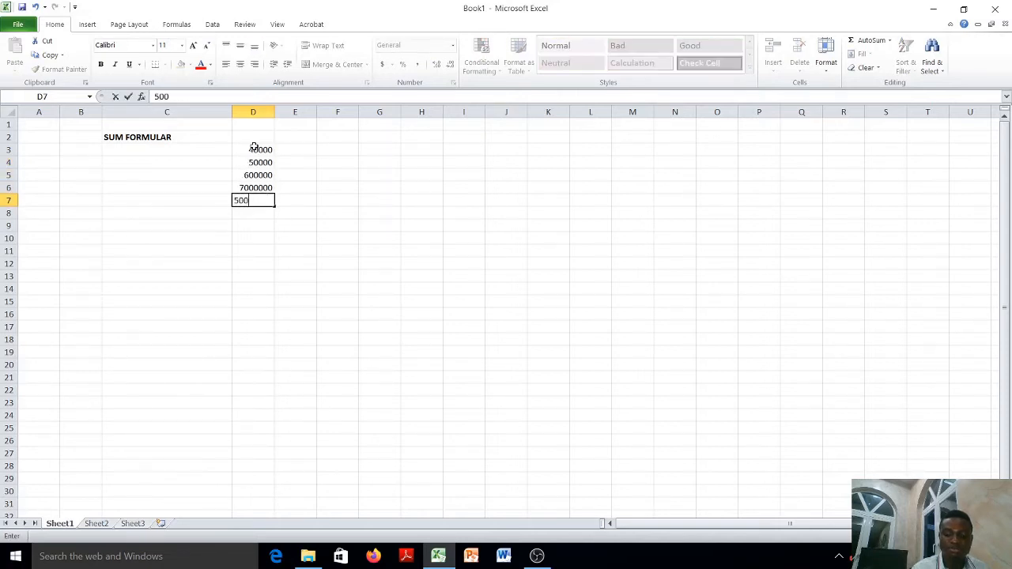
key(Return)
text(600)
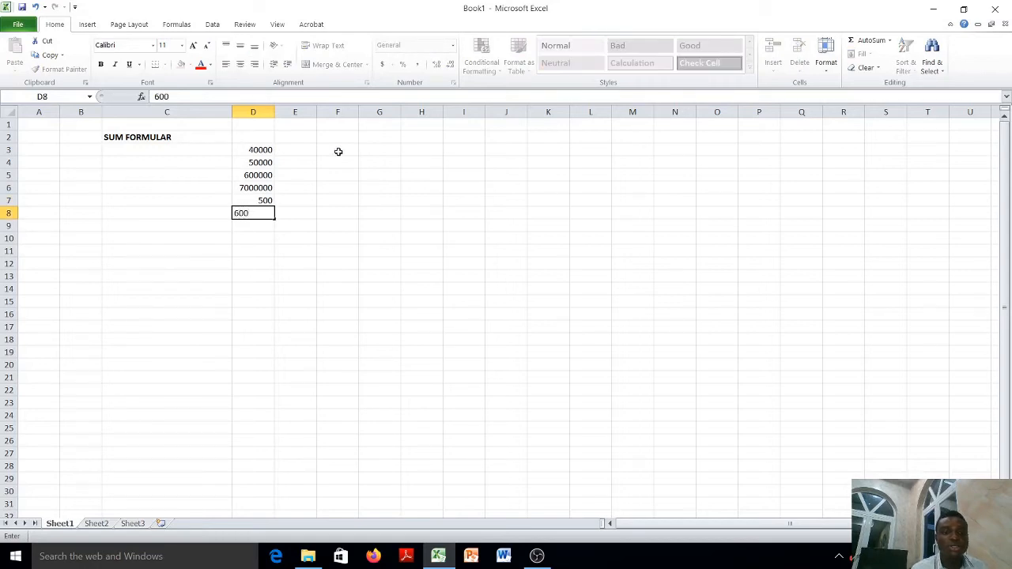
click(339, 150)
Clear the range D3:D8 and enter 200, 300, 400, 500, 600 and 100 down its cells.
click(259, 149)
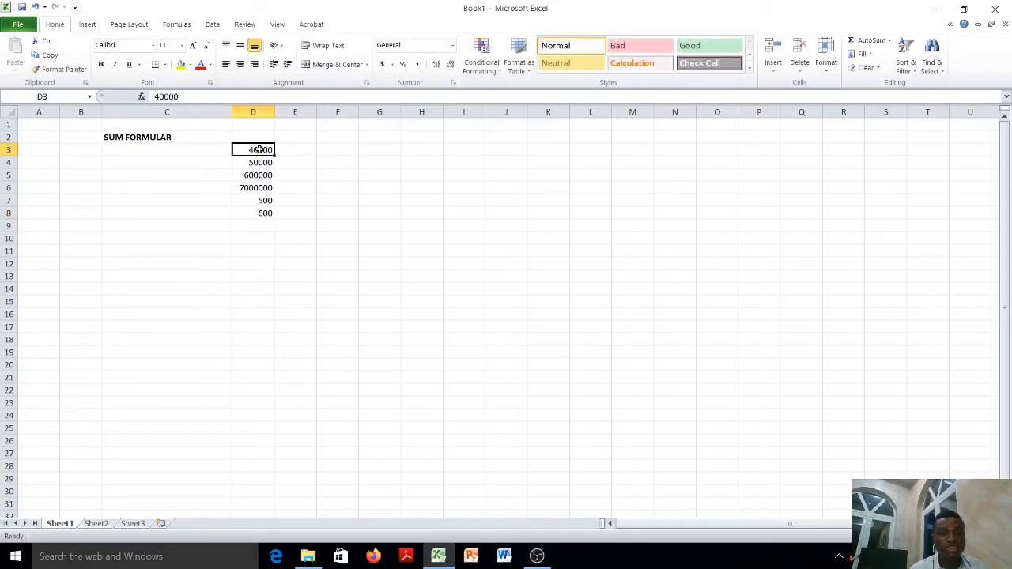
drag(259, 149, 268, 212)
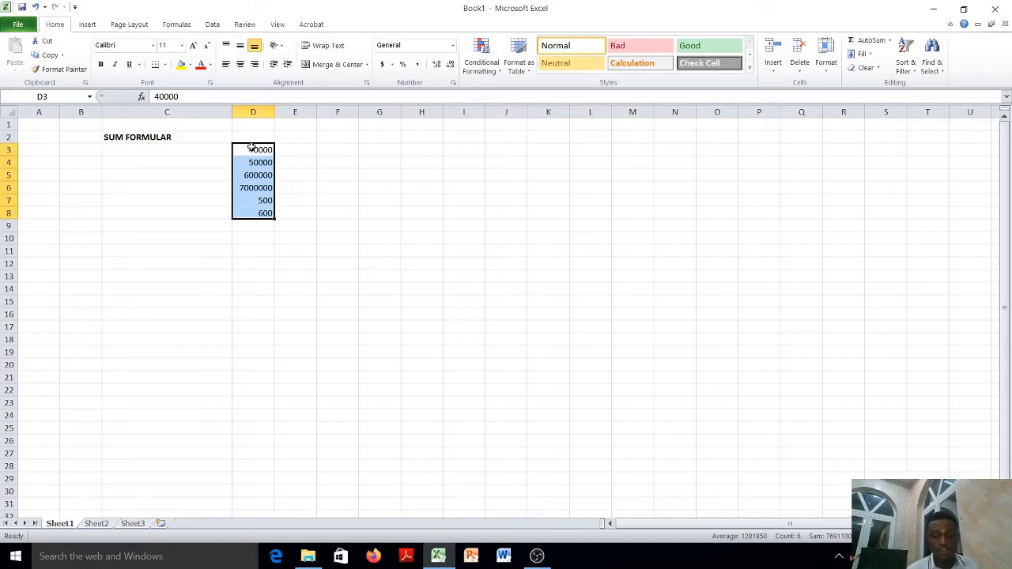
key(Delete)
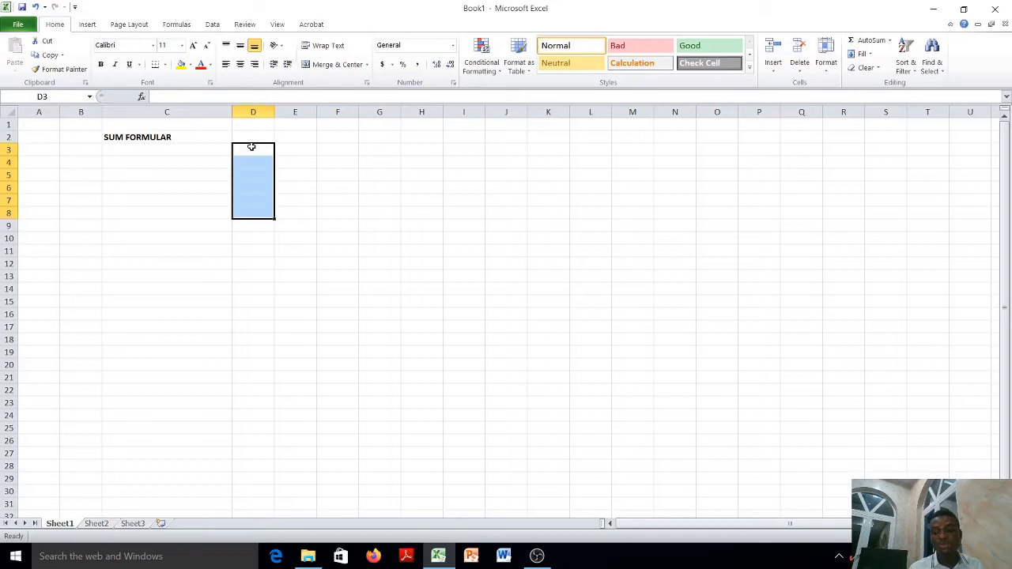
text(200)
key(Return)
text(30)
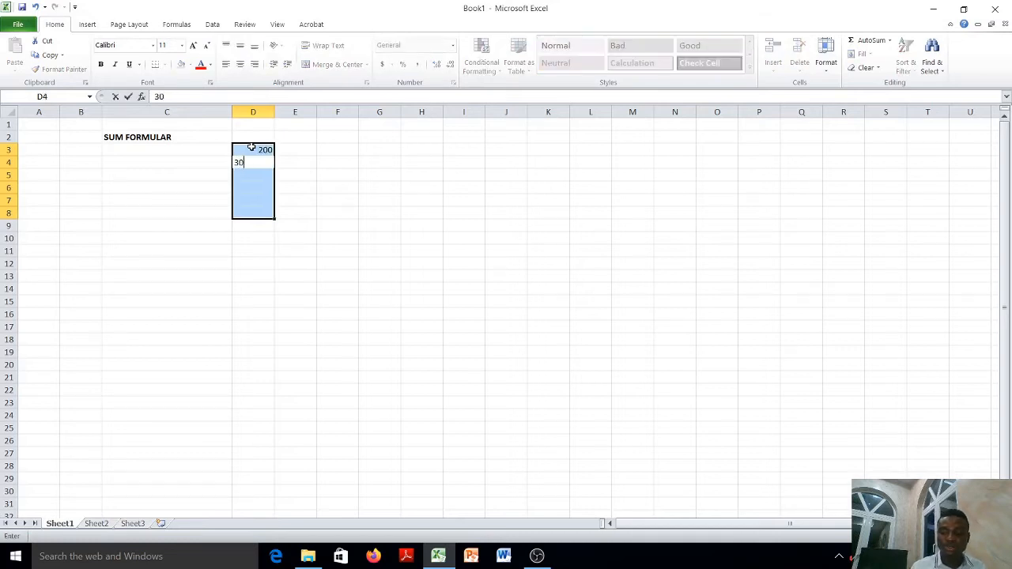
text(0)
key(Return)
text(400)
key(Return)
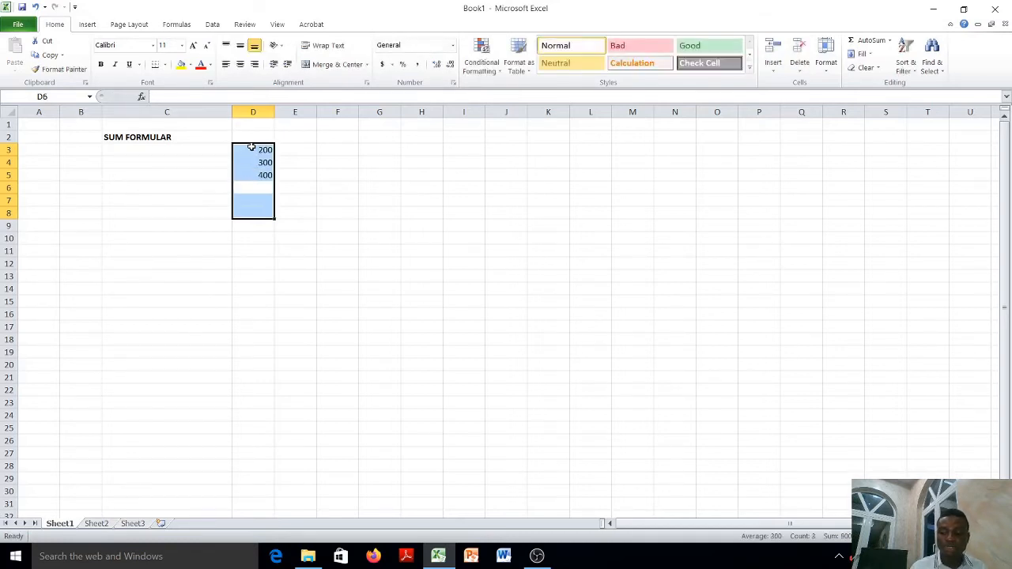
text(500)
key(Return)
text(600)
key(Return)
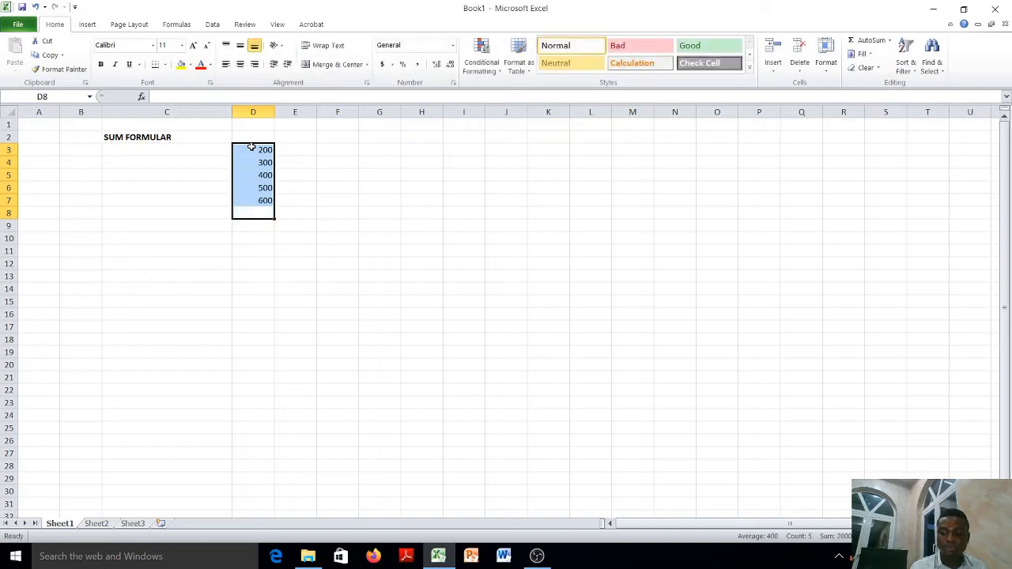
text(100)
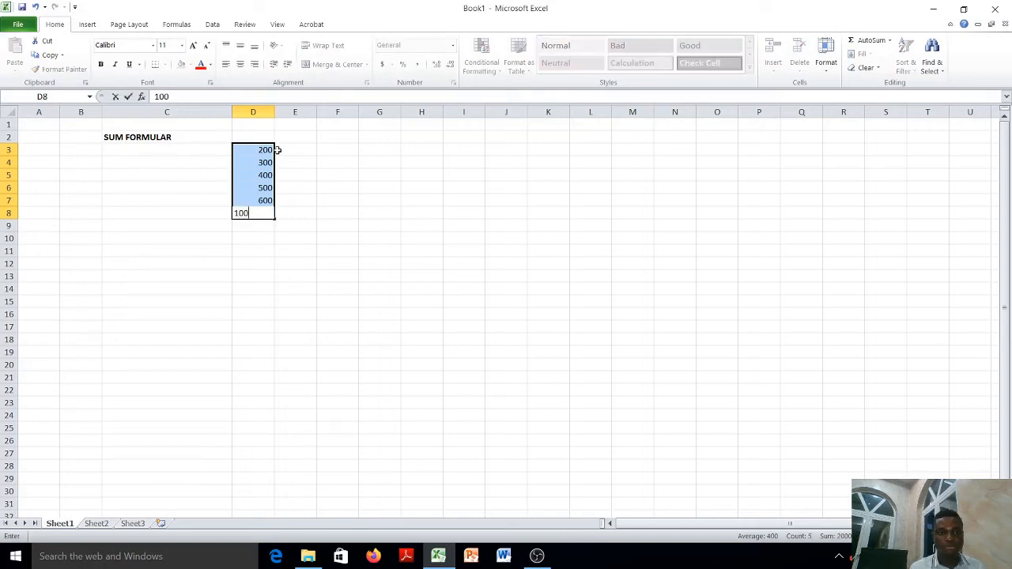
click(304, 162)
Total the range D3:D8 in cell D9 with AutoSum and make the total bold.
drag(255, 149, 267, 213)
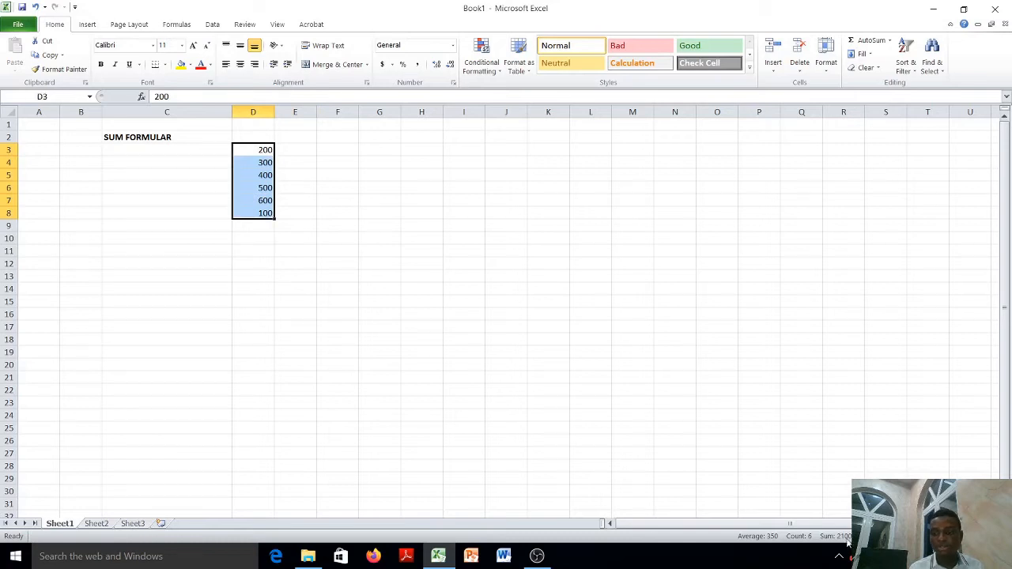
click(334, 224)
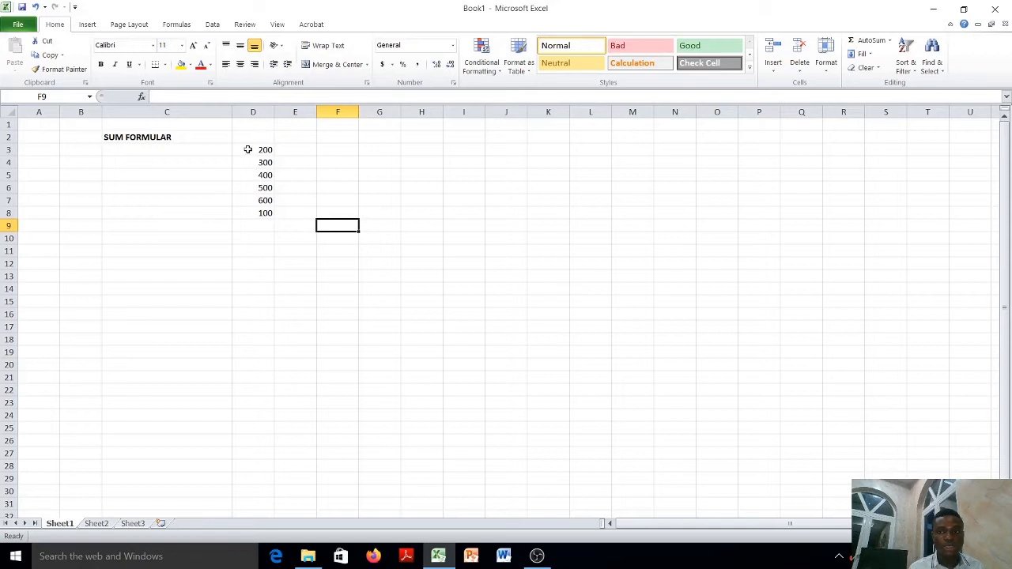
drag(248, 149, 269, 207)
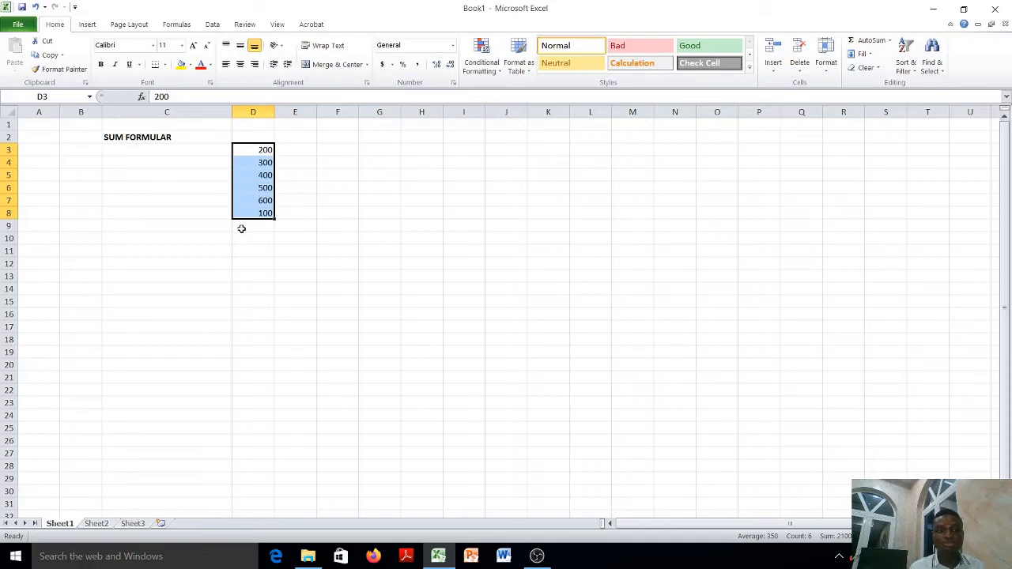
click(869, 43)
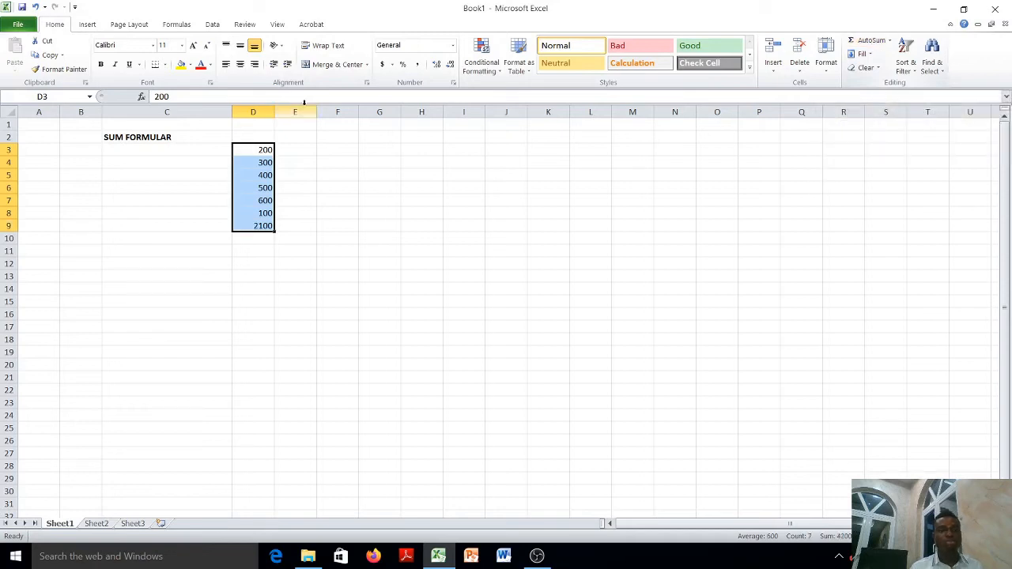
click(295, 210)
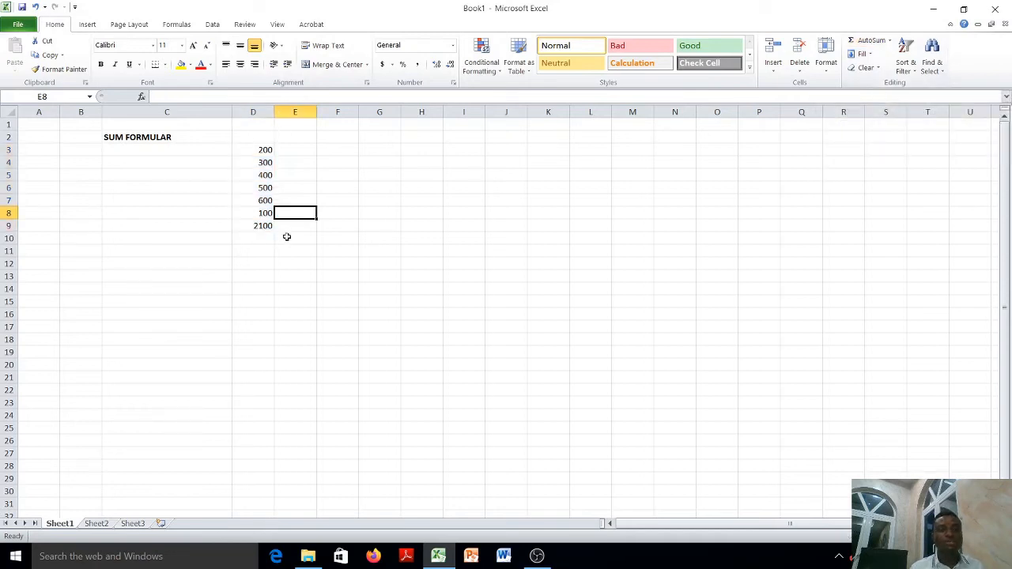
click(247, 226)
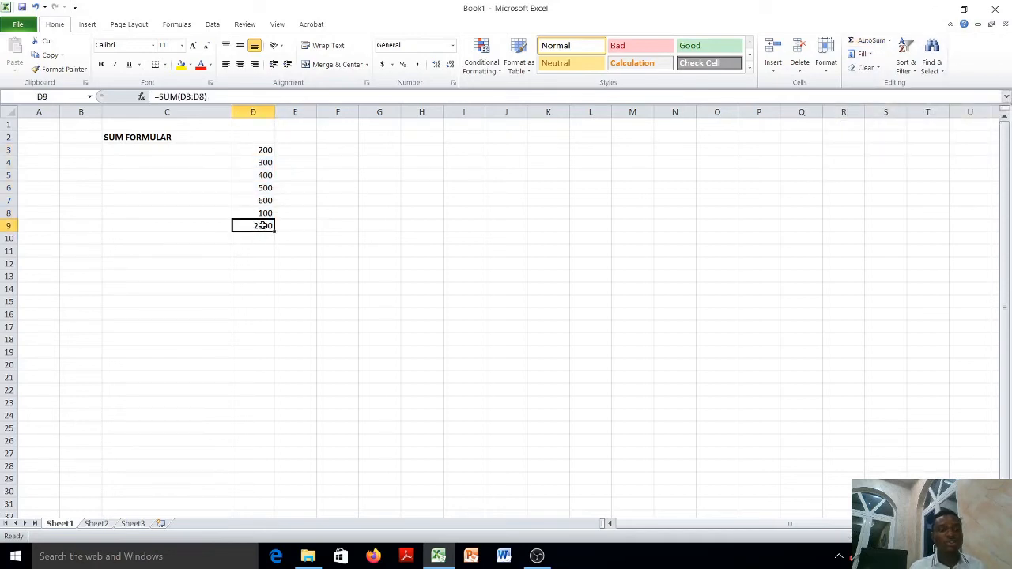
click(101, 64)
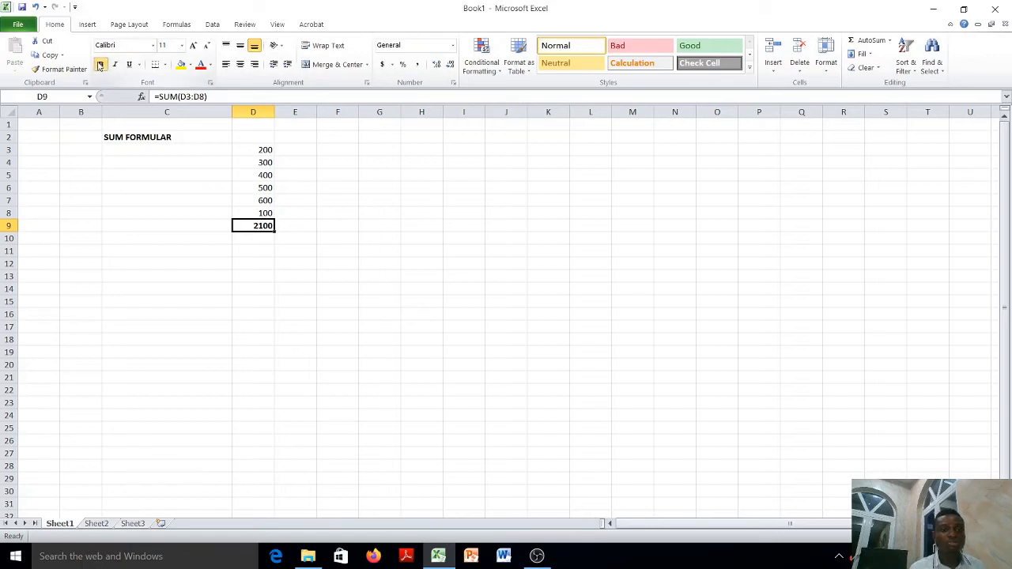
click(381, 272)
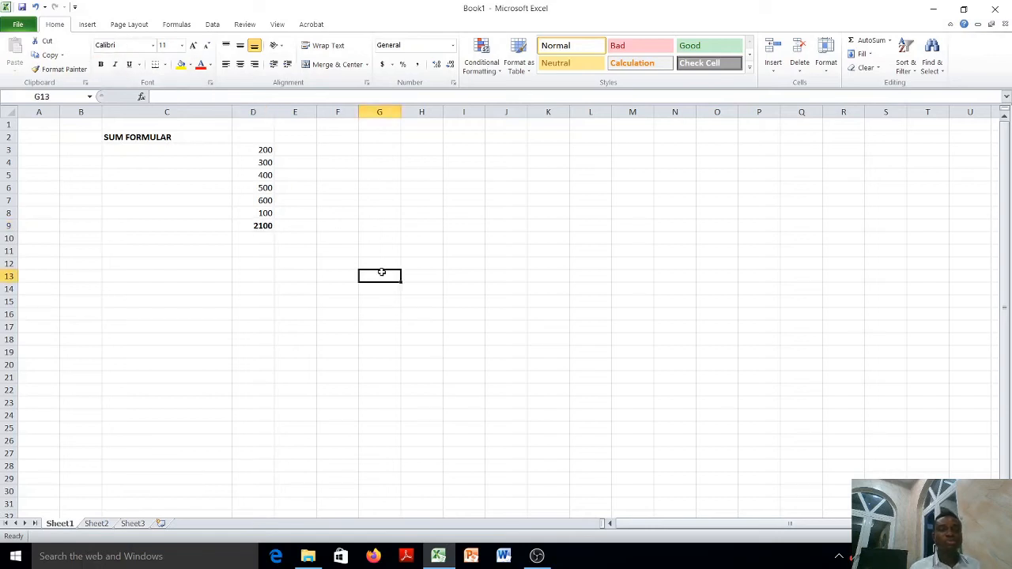
Review the range D3:D8, and set cell D7 to 500 and cell D4 to 800 to test the total's updating.
click(265, 151)
drag(264, 162, 264, 213)
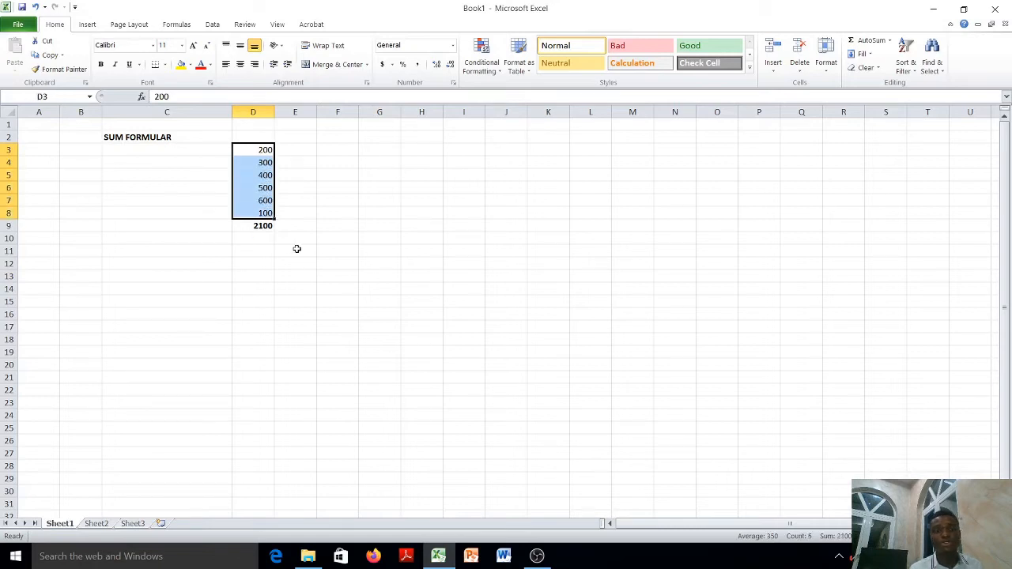
click(347, 248)
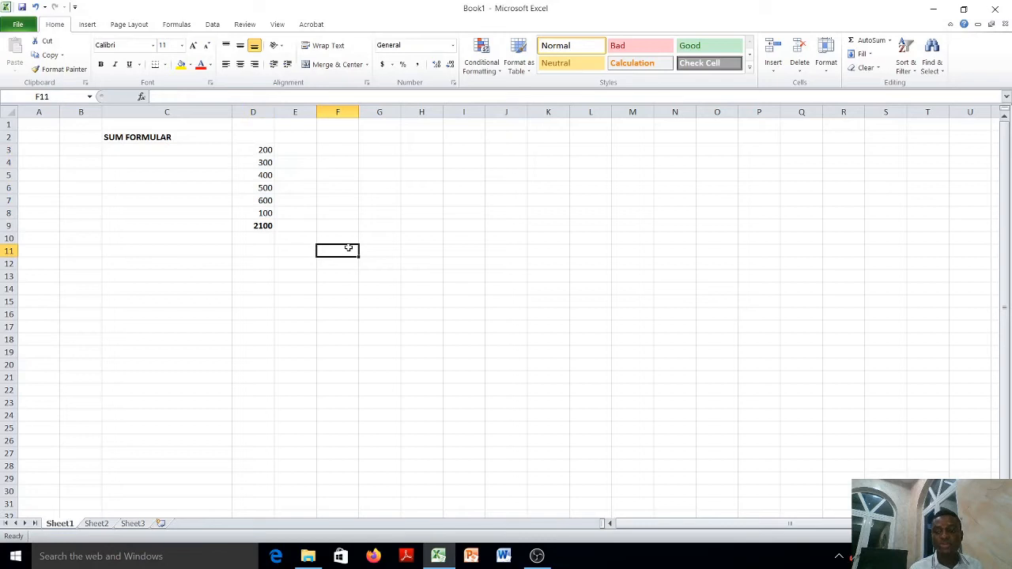
click(260, 201)
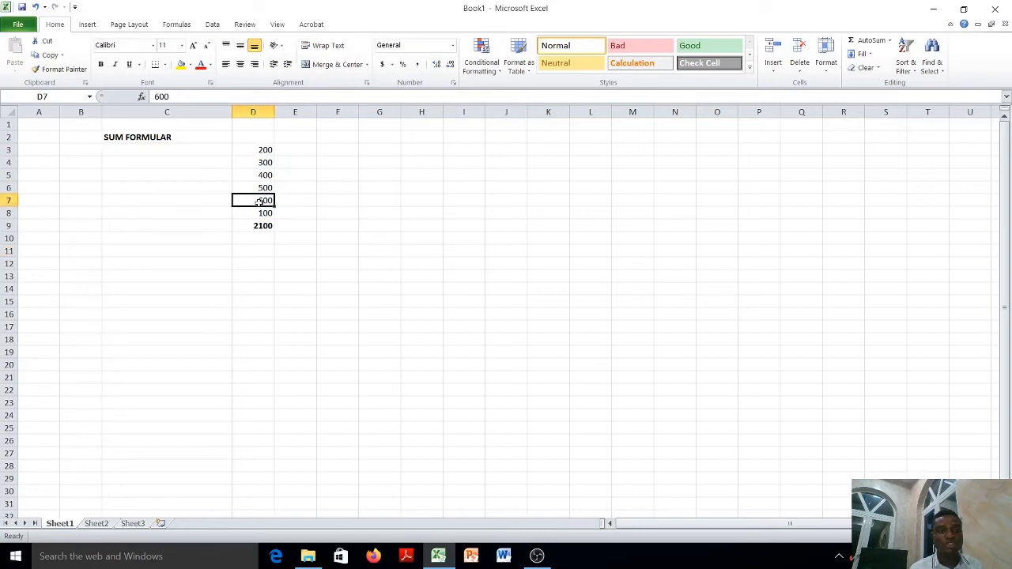
text(500)
key(Return)
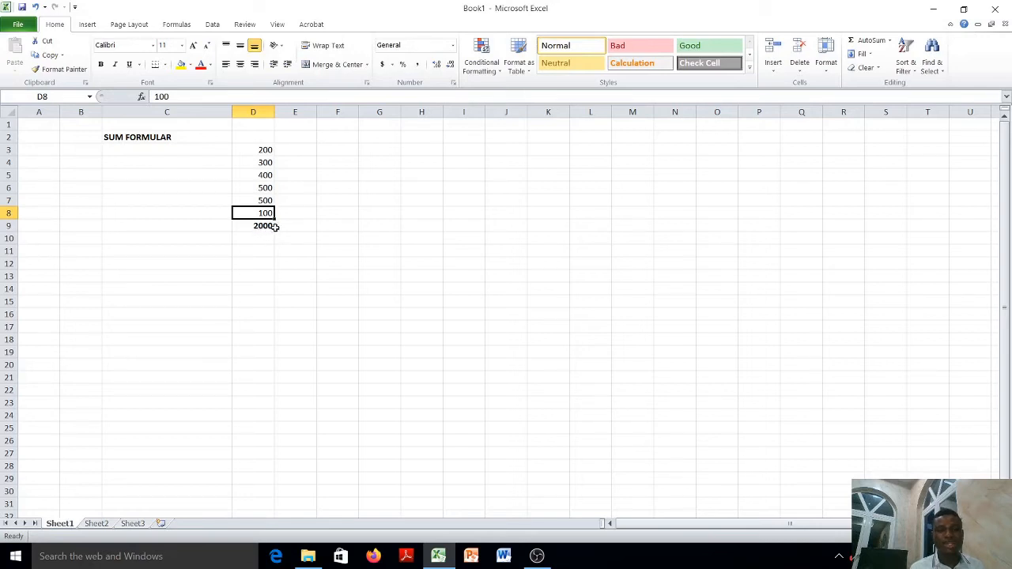
click(267, 162)
text(800)
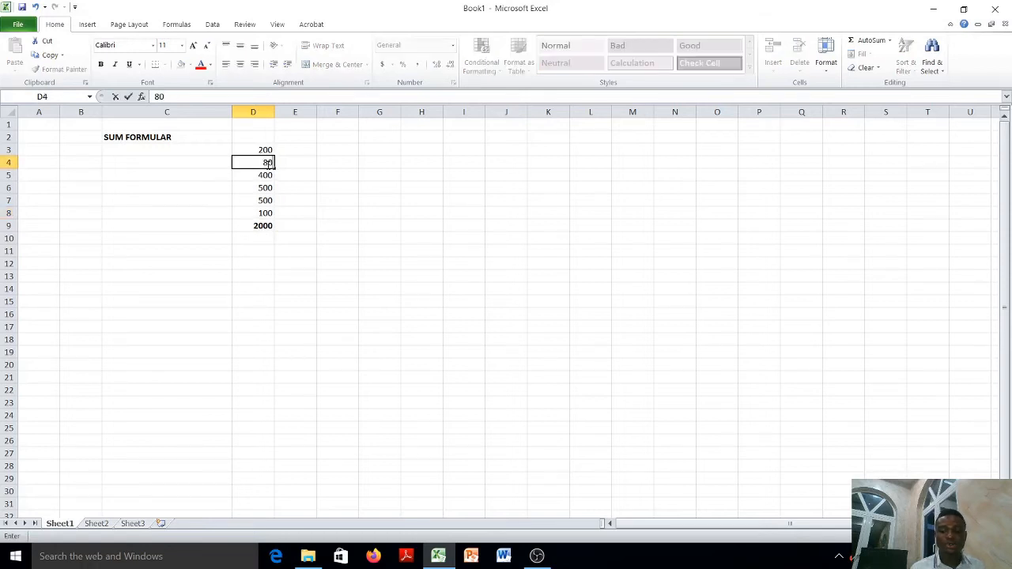
key(Return)
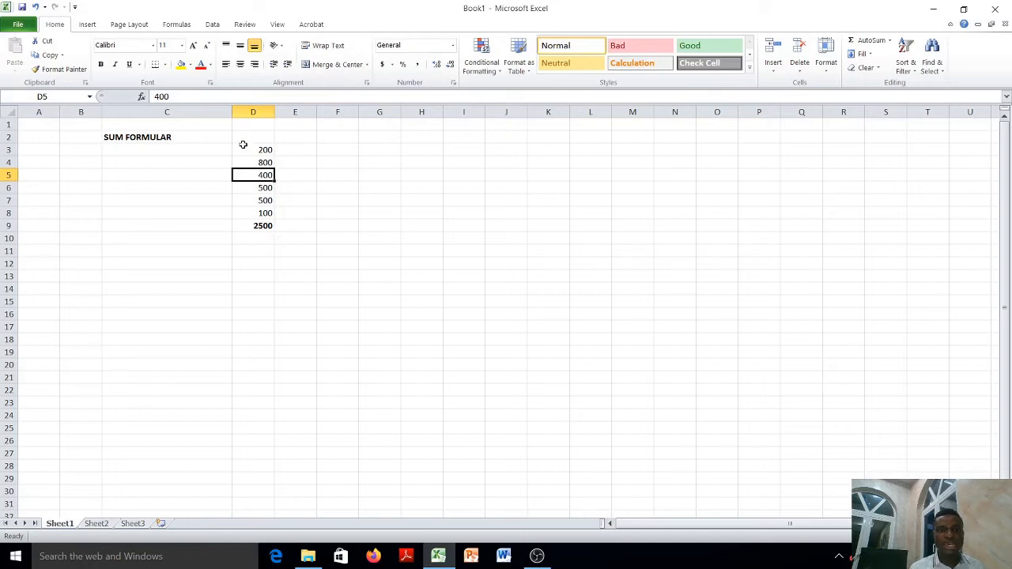
Delete the total formula from cell D9 below the numbers.
click(263, 225)
key(Delete)
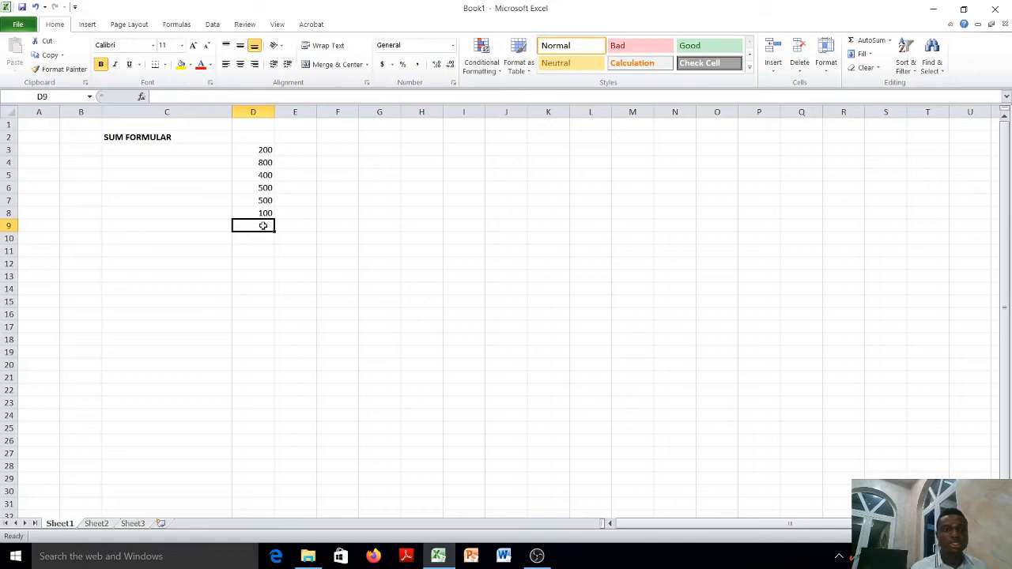
click(372, 201)
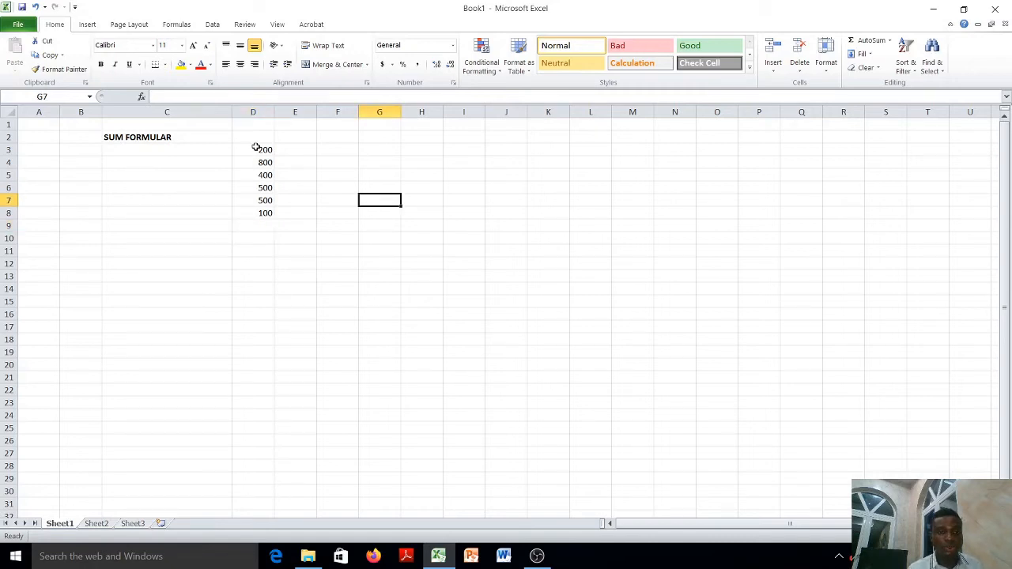
click(262, 225)
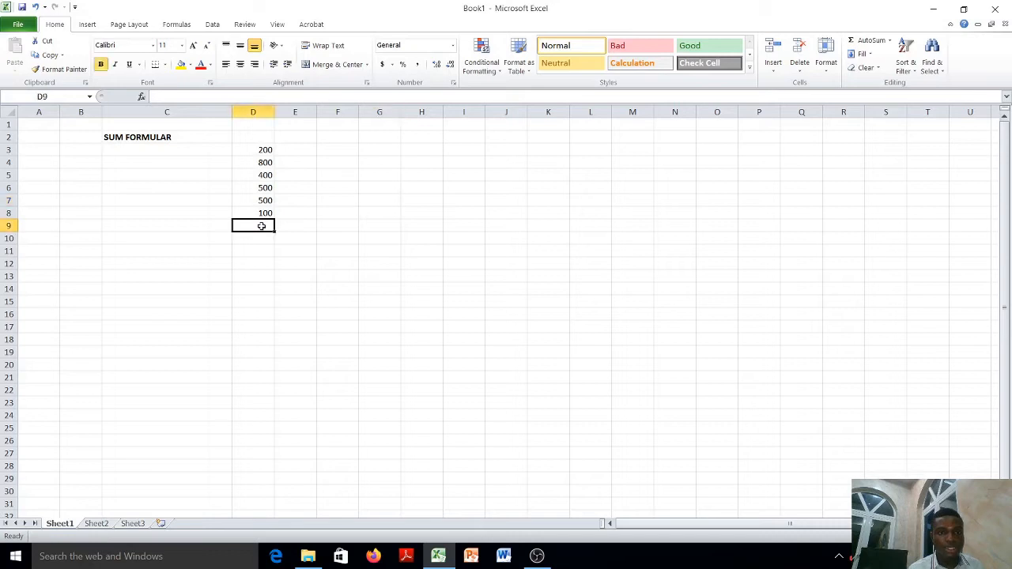
click(416, 226)
click(500, 226)
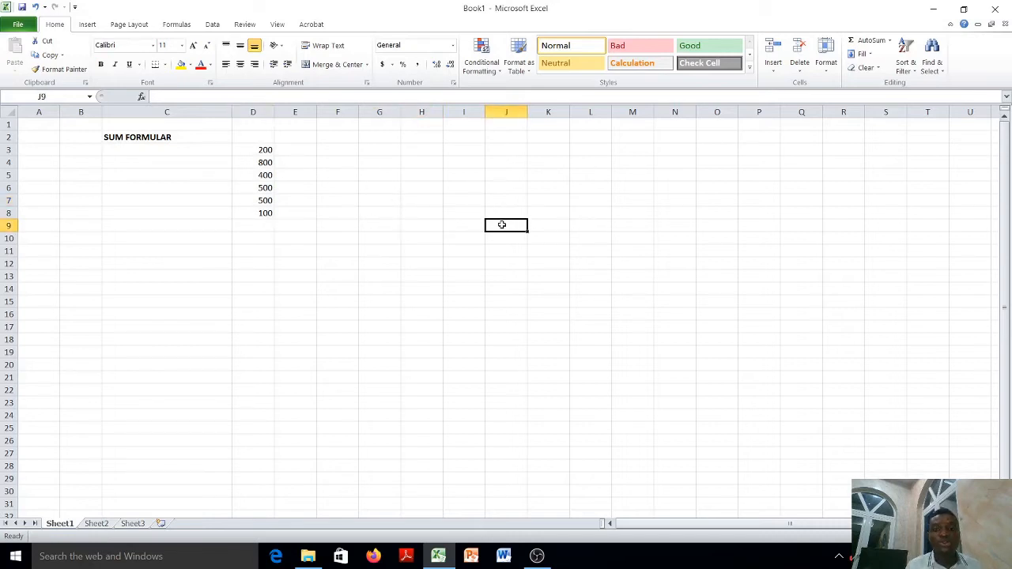
click(549, 225)
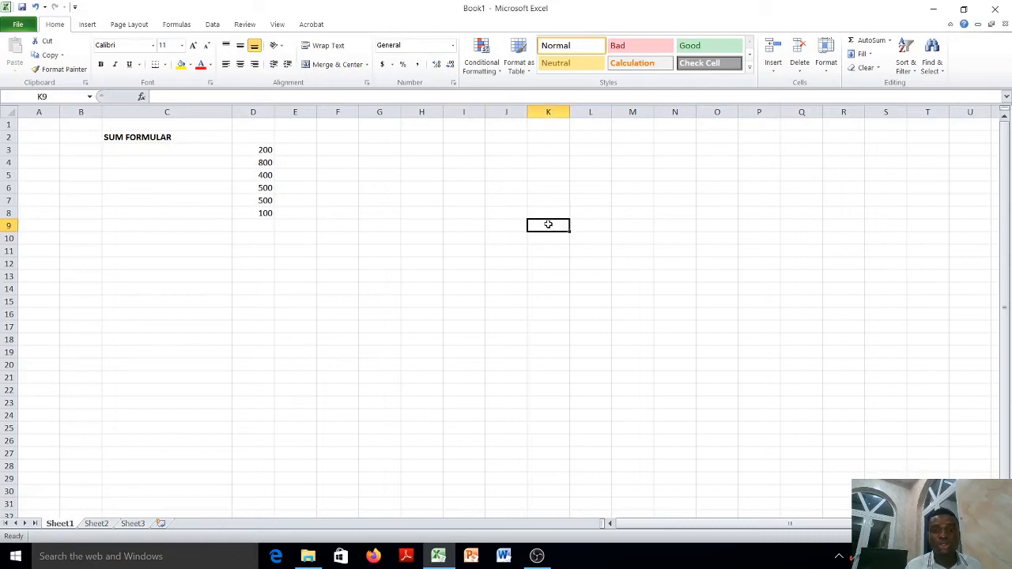
click(548, 209)
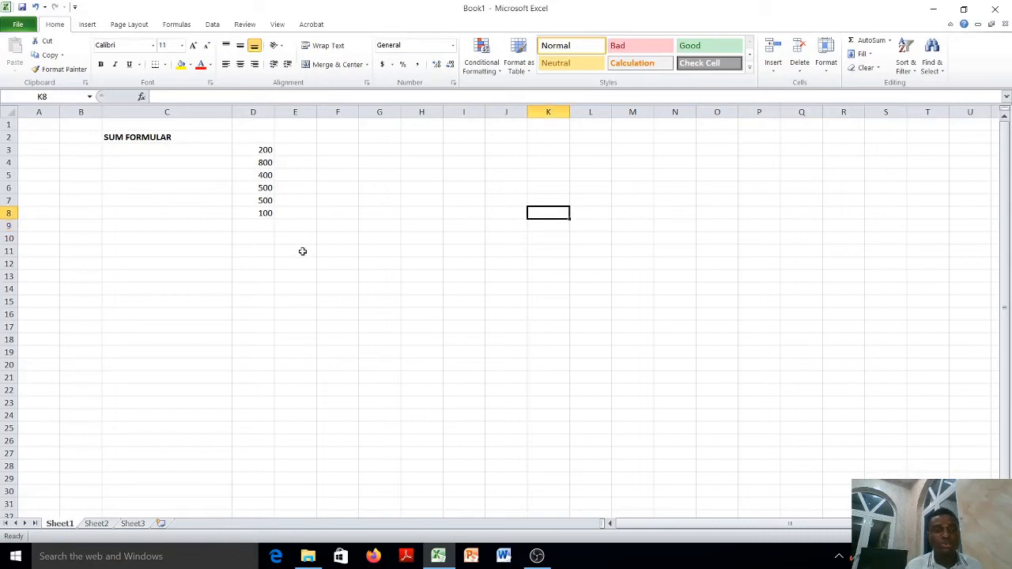
Enter the heading NUMBER COVID VICTIMS in cell D2 above the column of numbers.
click(245, 136)
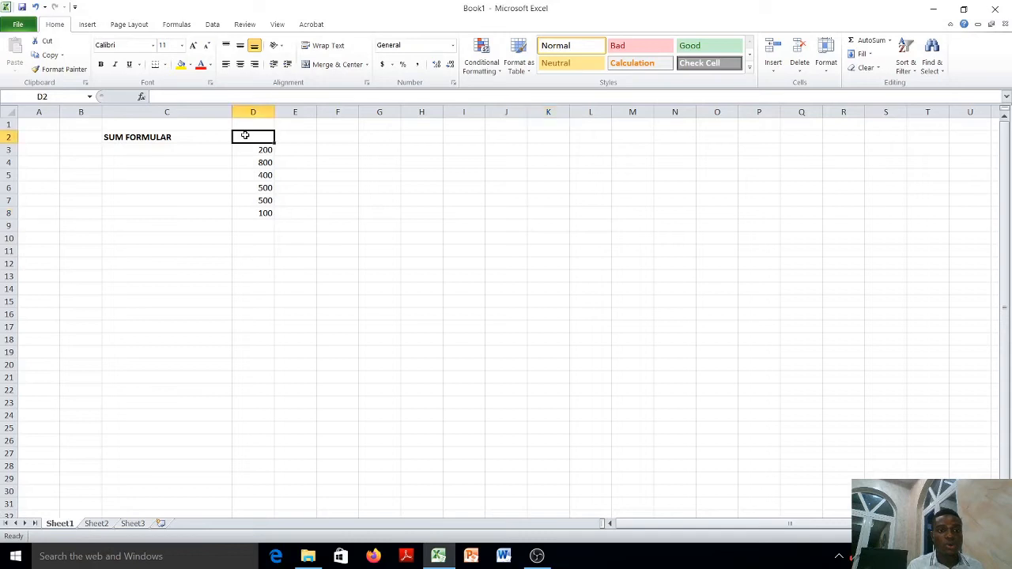
text(NUMB)
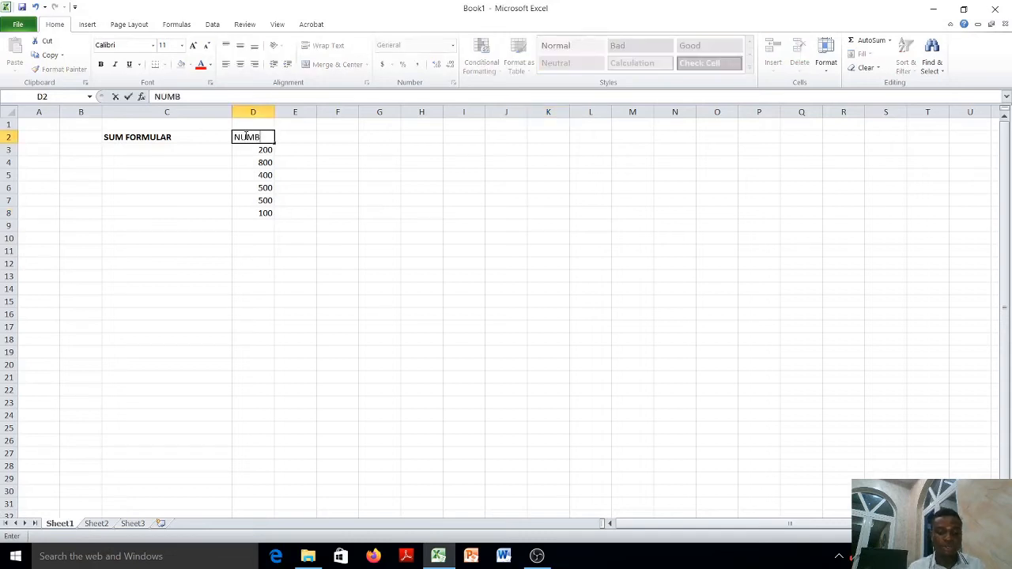
text(ER COVID)
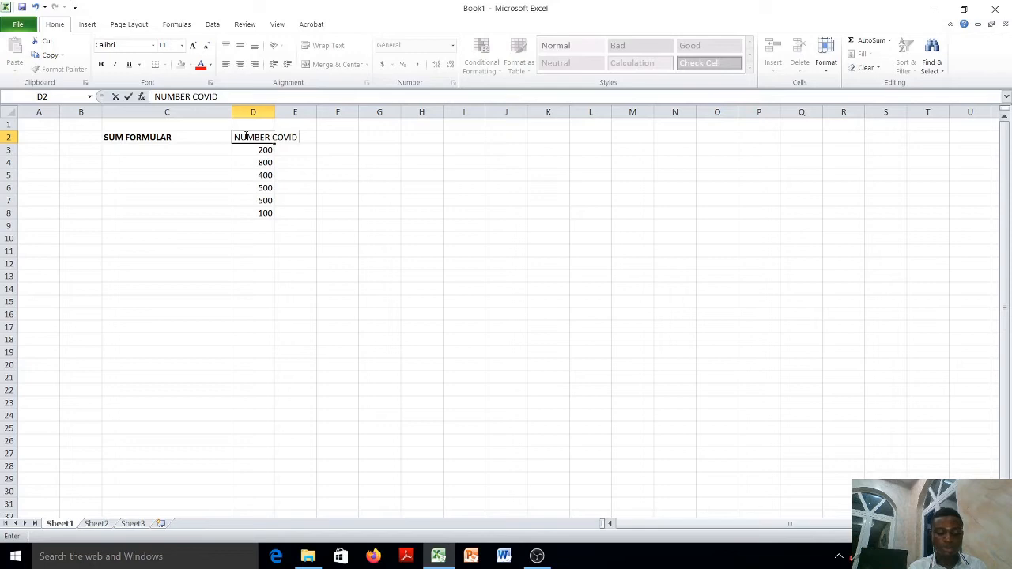
text( VICTIMS)
click(340, 171)
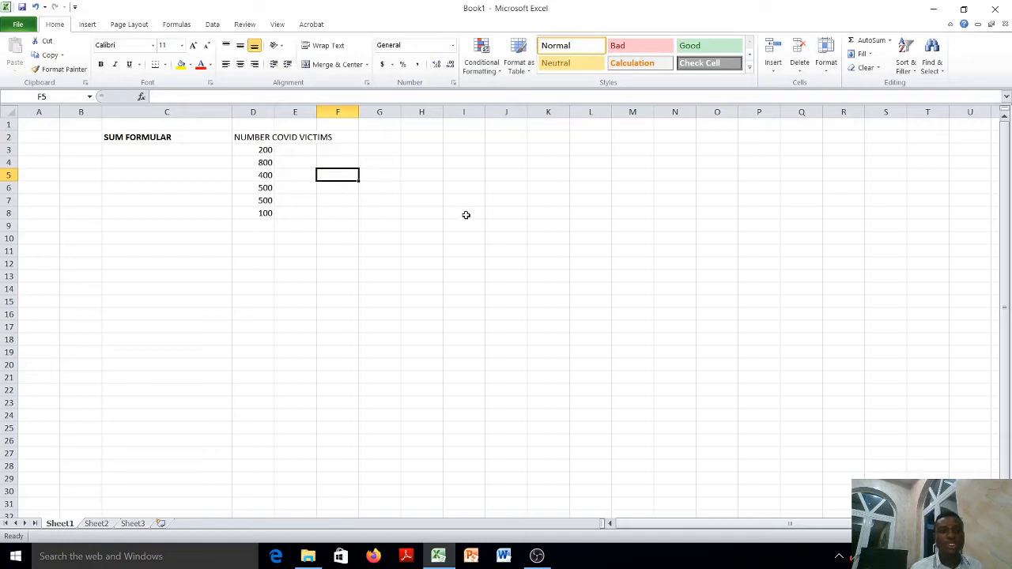
Enter the heading NUMBERS OF COVID VICTIMS in cell M2.
click(632, 137)
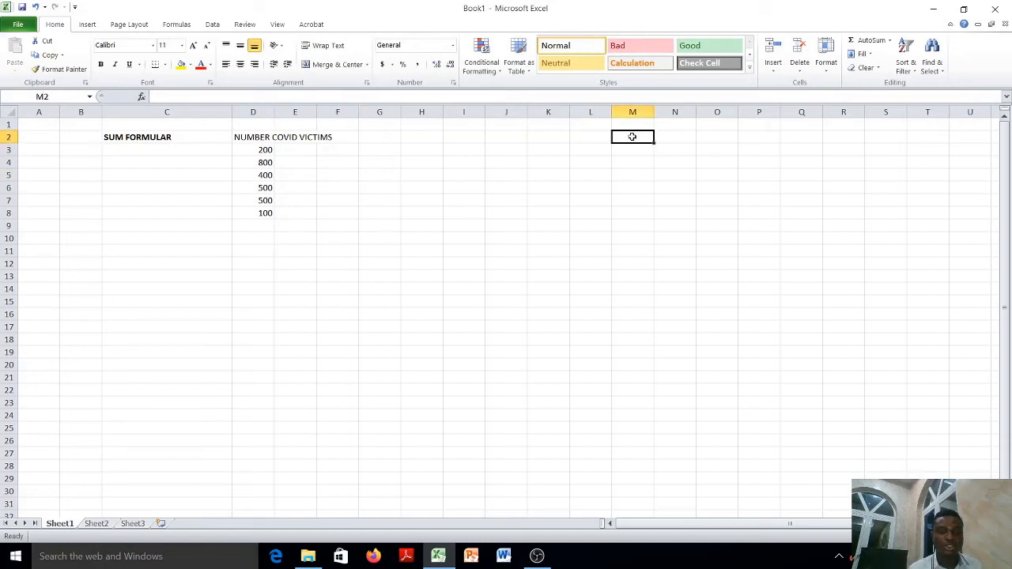
text(NUMBER)
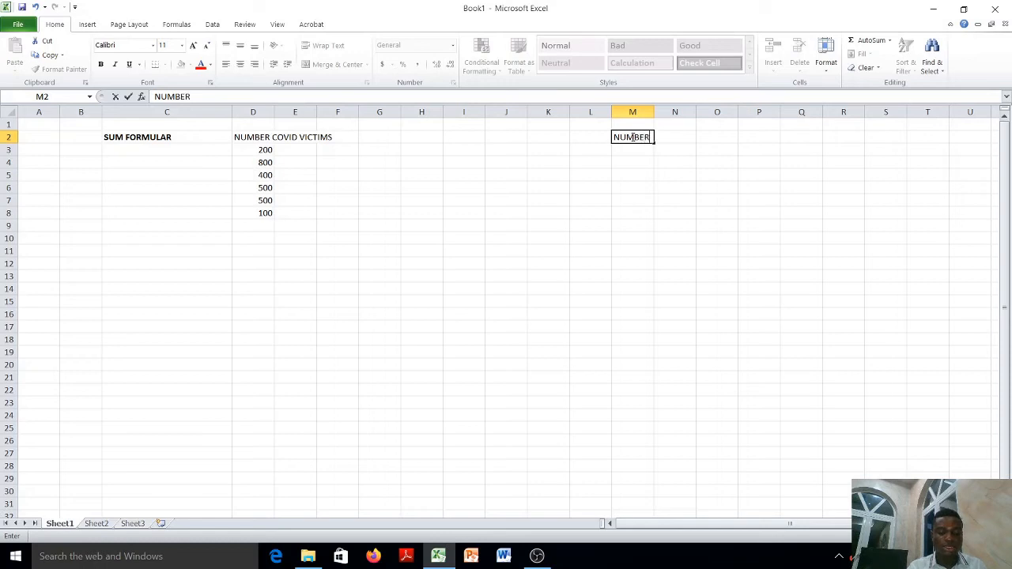
text(S OF C)
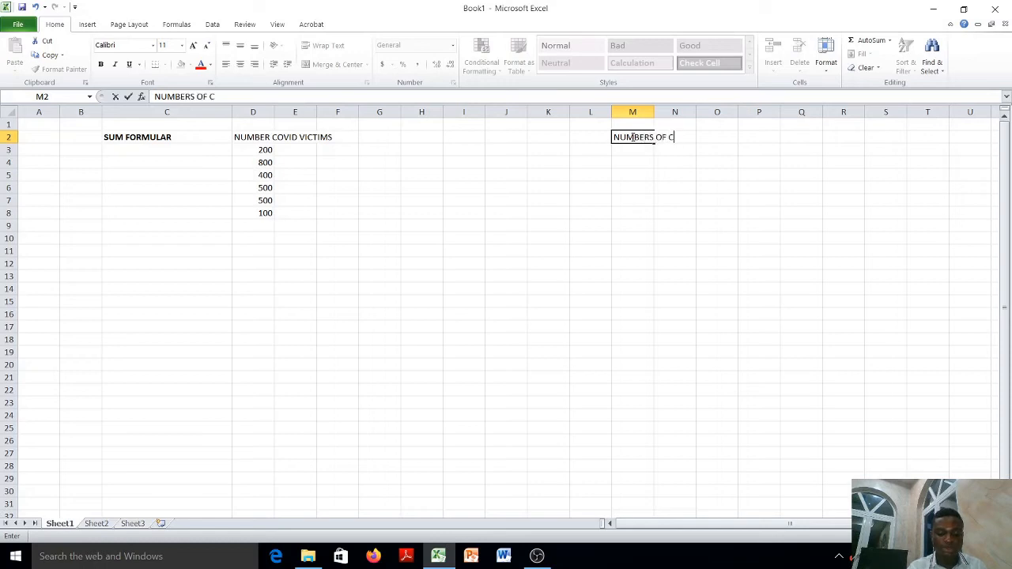
text(OVID VICTIMS)
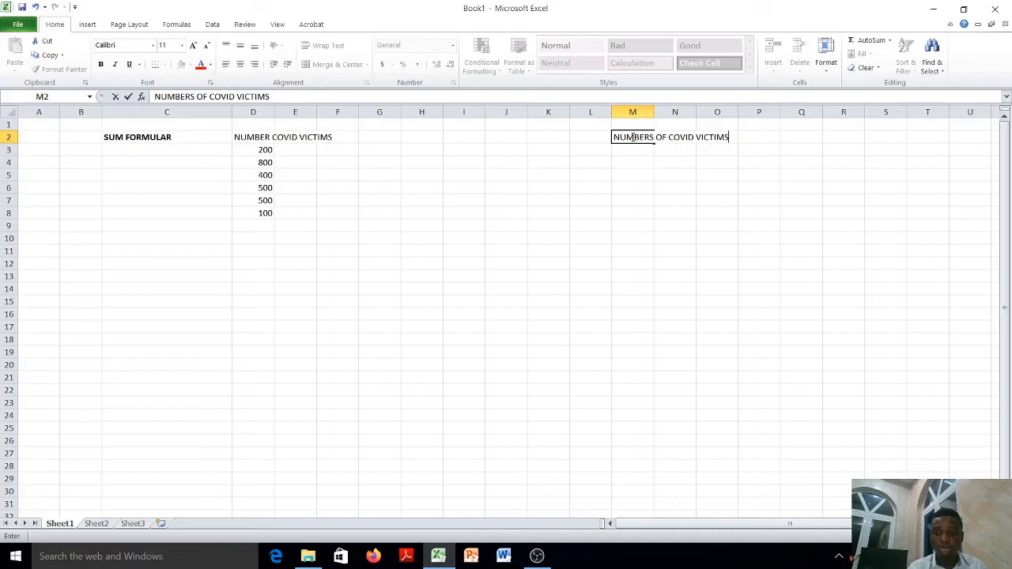
key(Return)
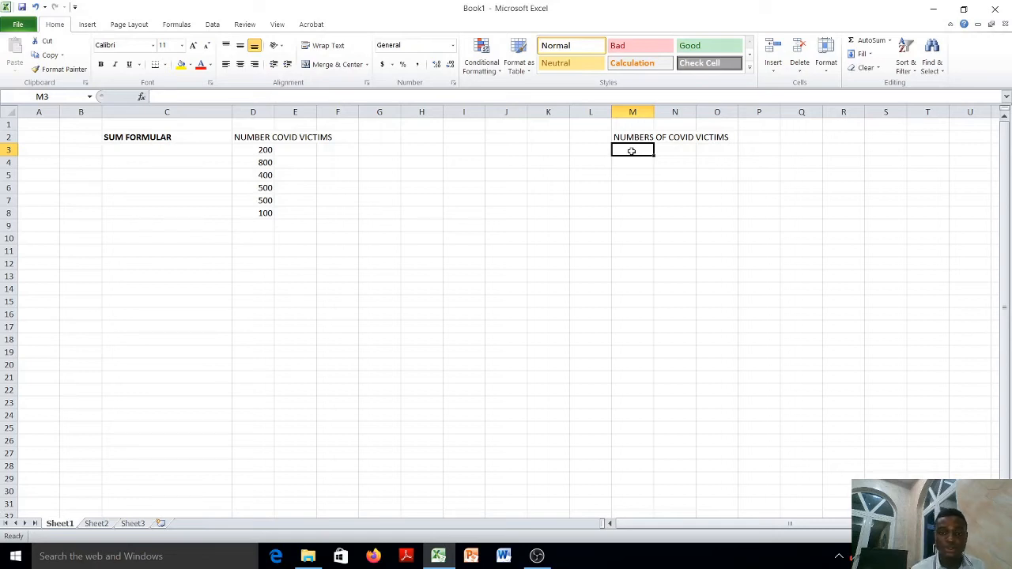
Total the numbers in cell M3 with a SUM formula listing D3, D4, D5, D6, D7 and D8 as separate comma-separated arguments.
text(=)
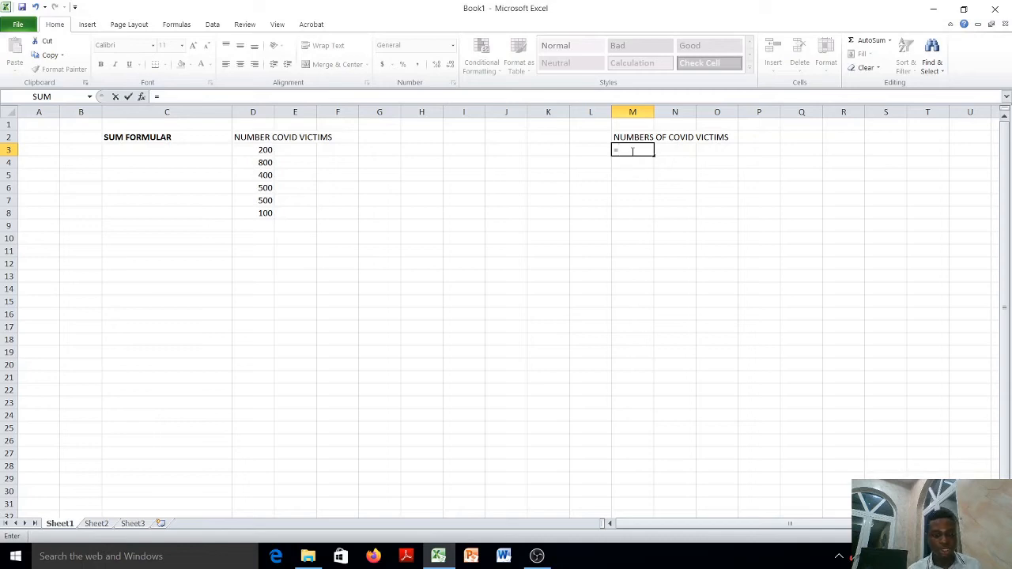
text(SU)
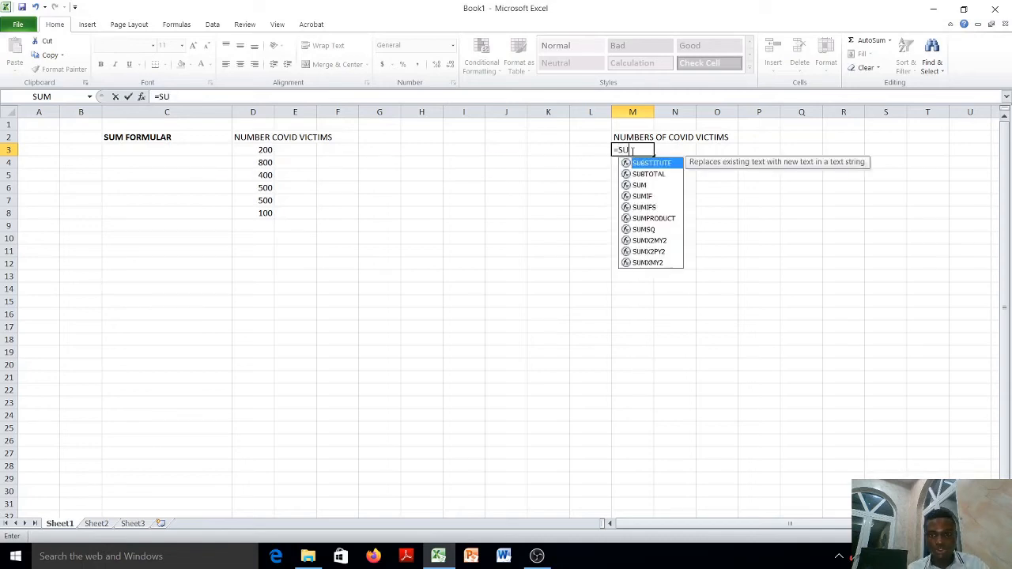
text(M)
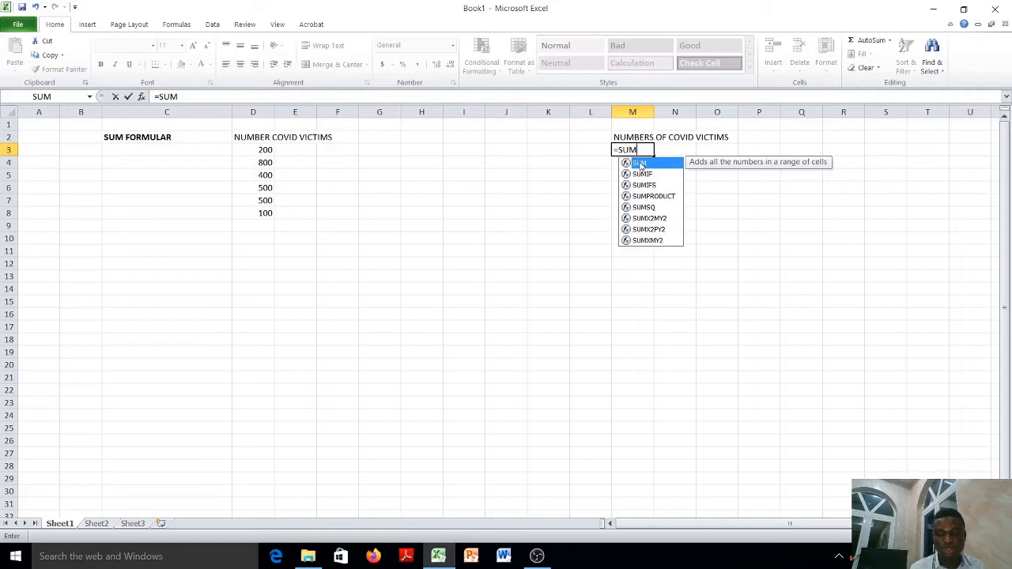
double_click(639, 164)
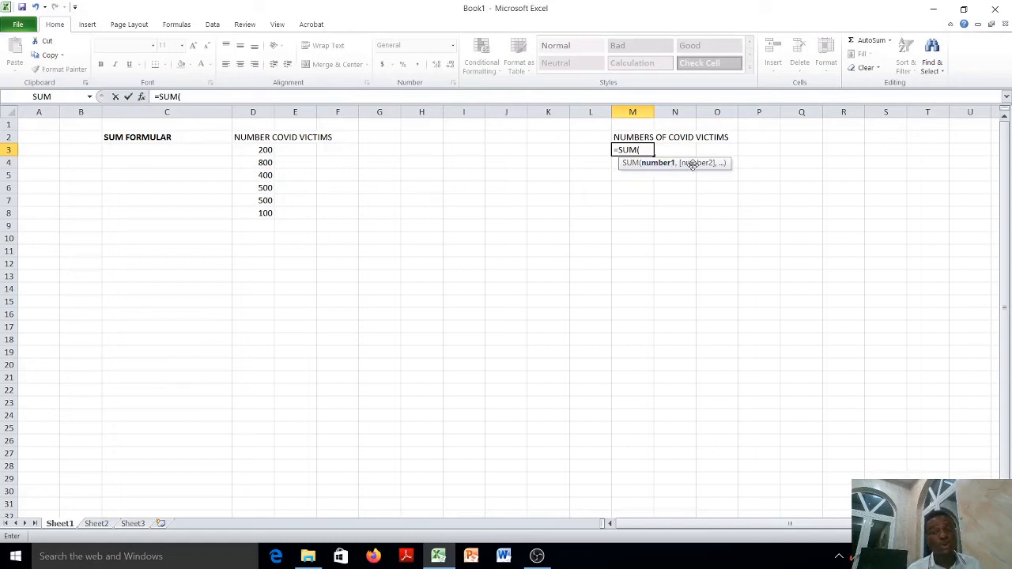
click(268, 150)
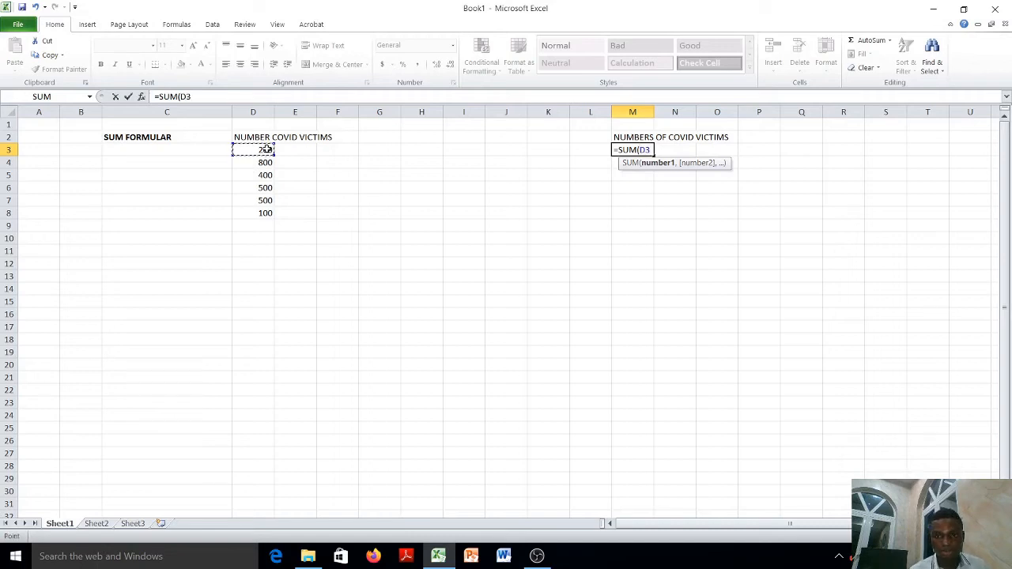
text(,)
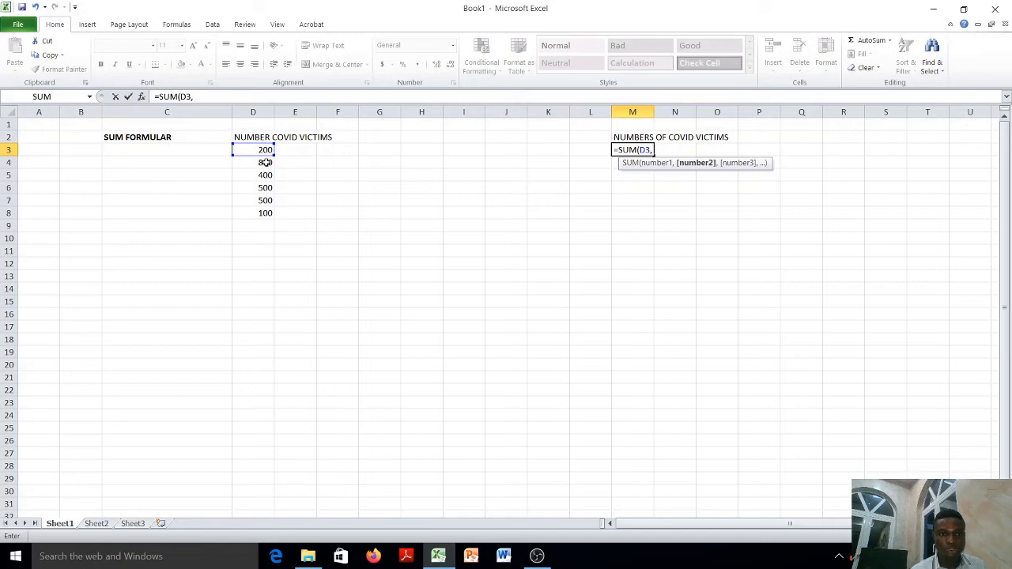
click(267, 162)
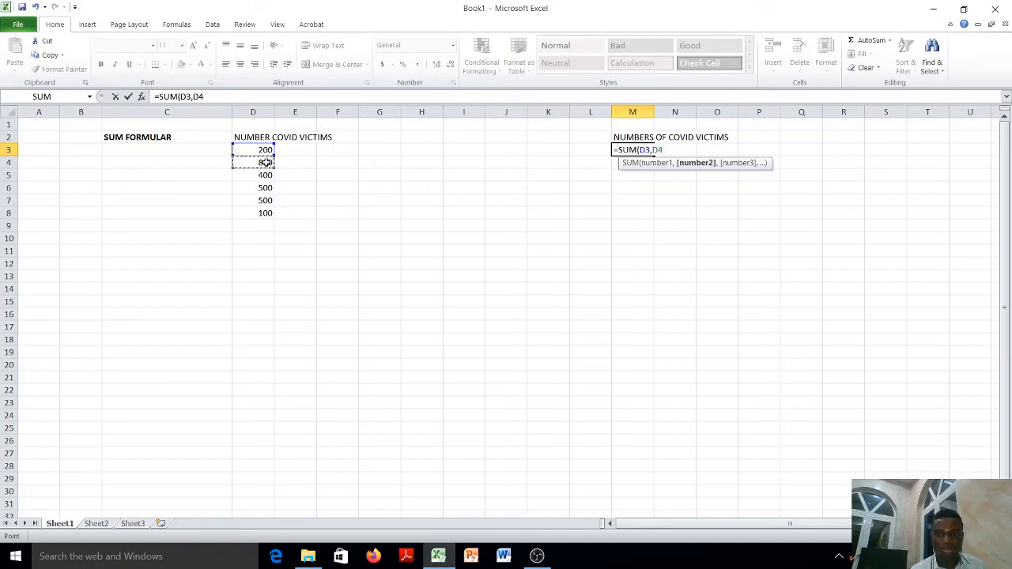
text(,)
click(265, 175)
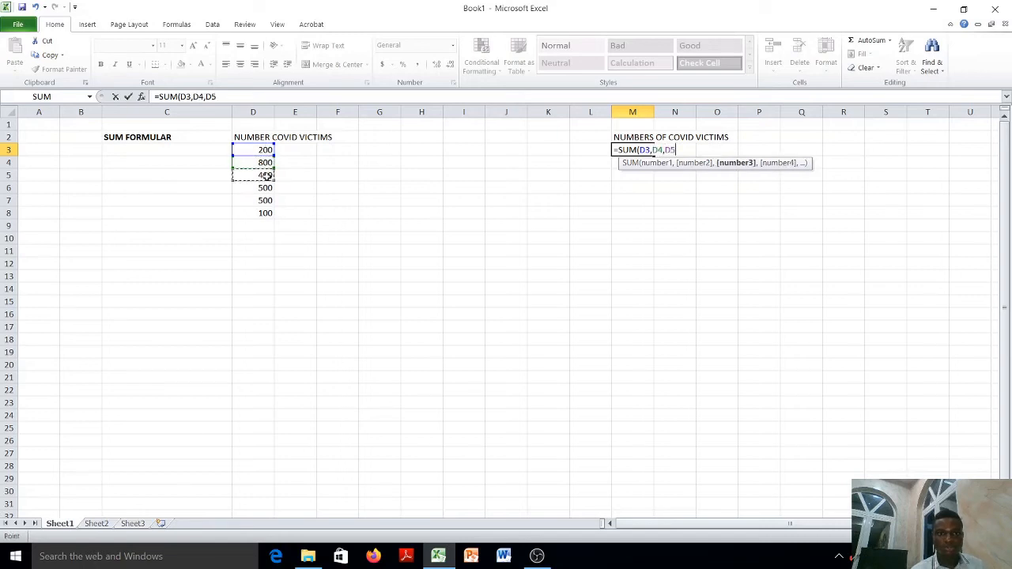
text(,)
click(267, 188)
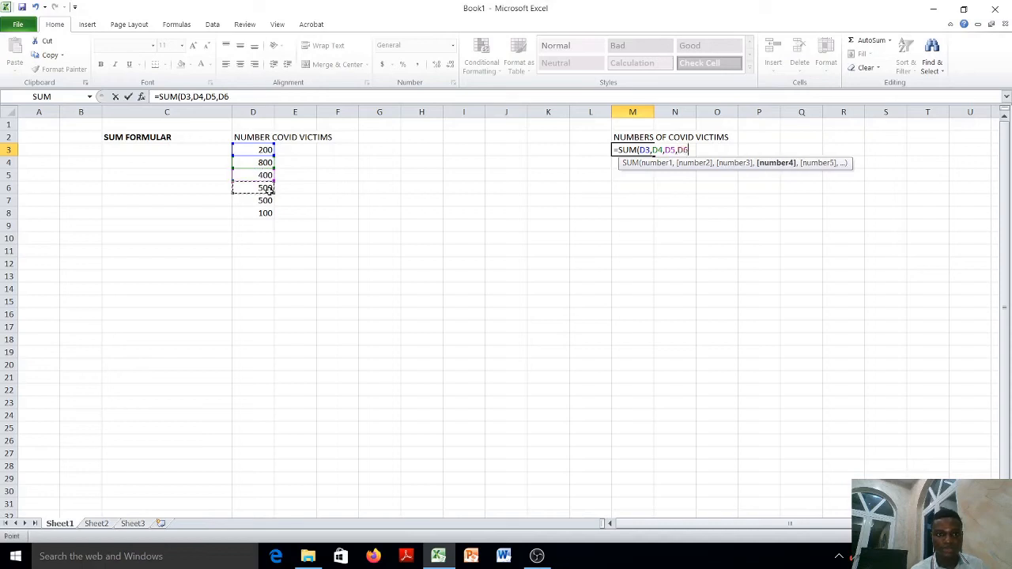
text(,)
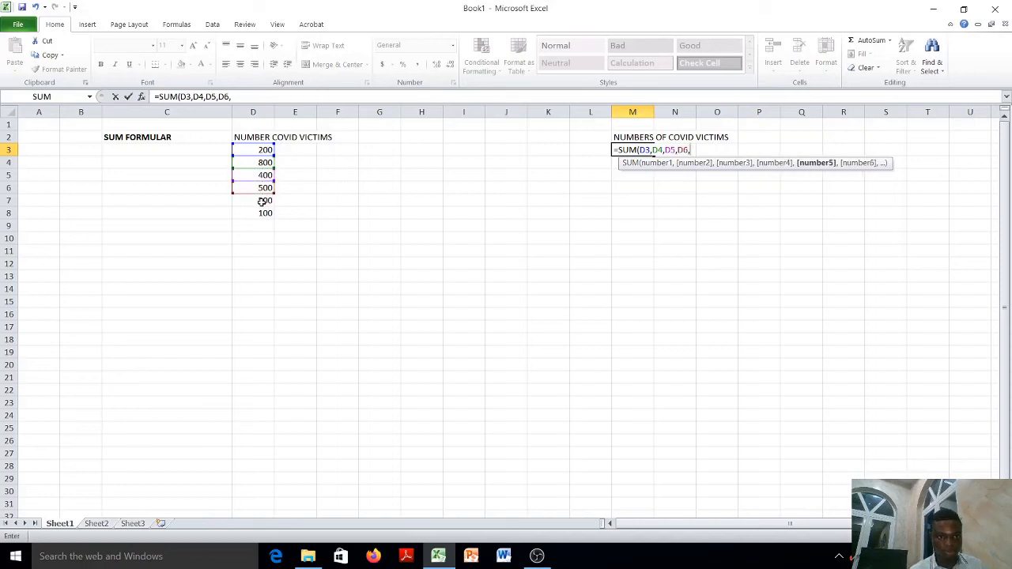
click(262, 202)
text(,)
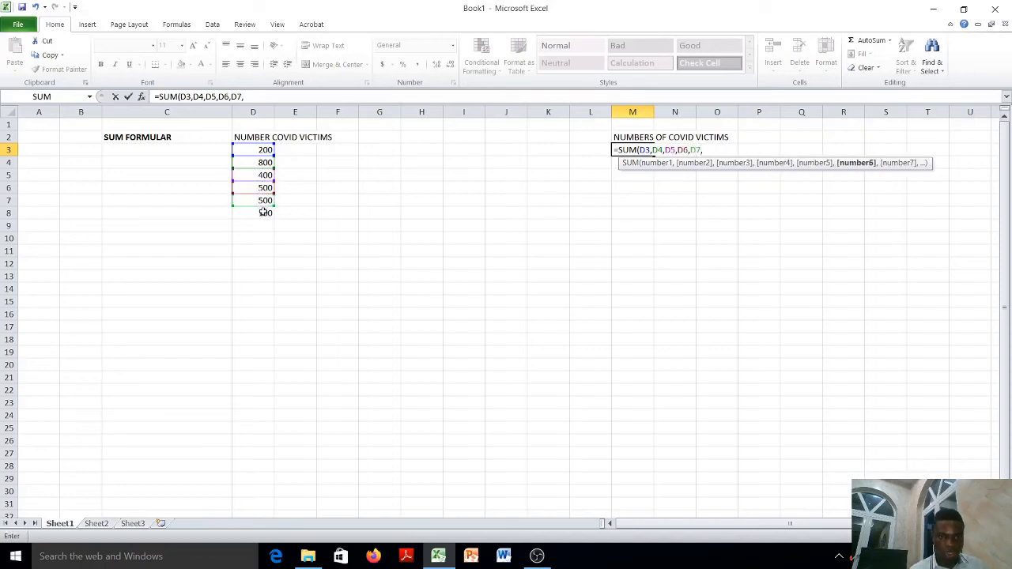
click(264, 215)
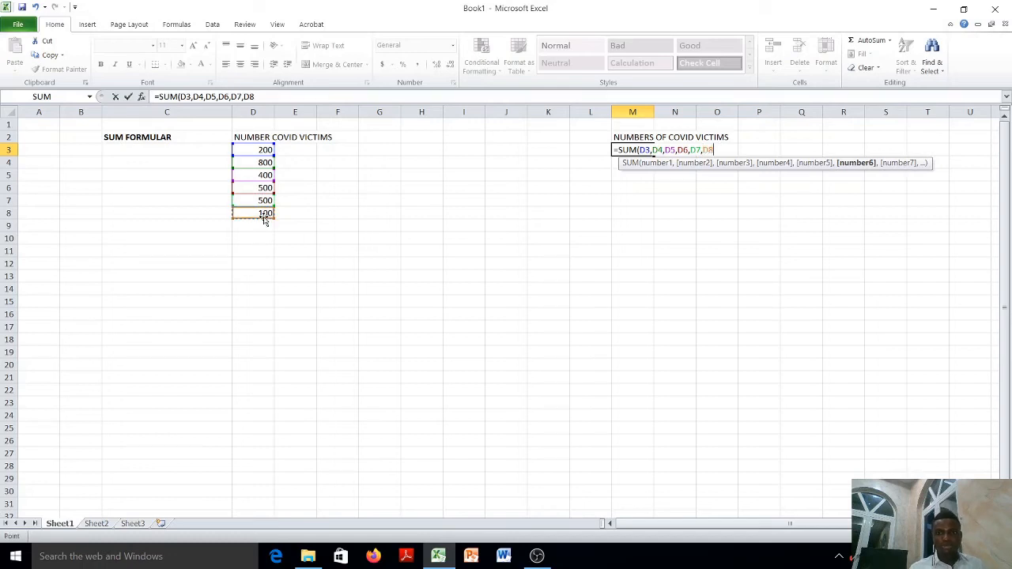
text(,)
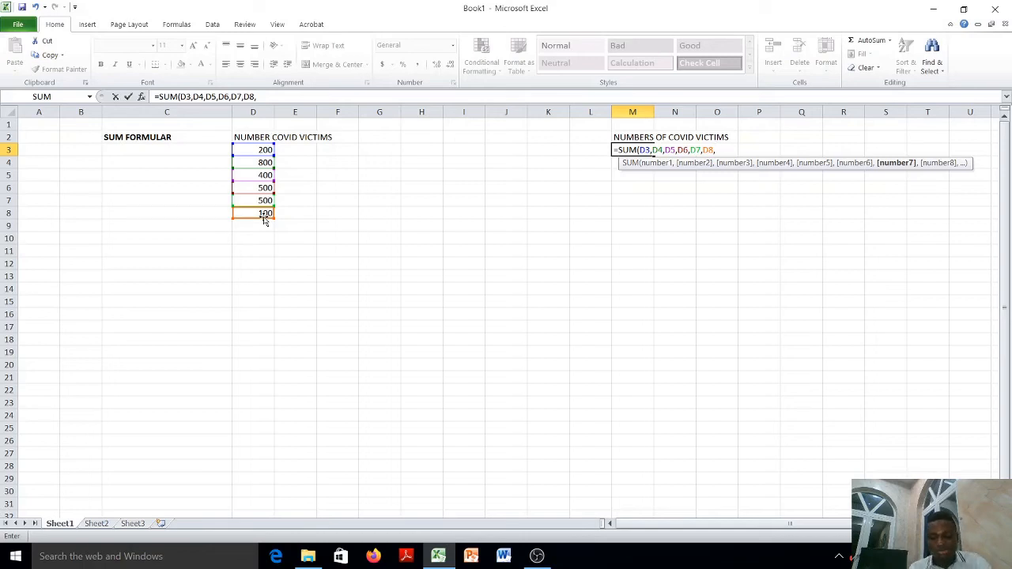
text())
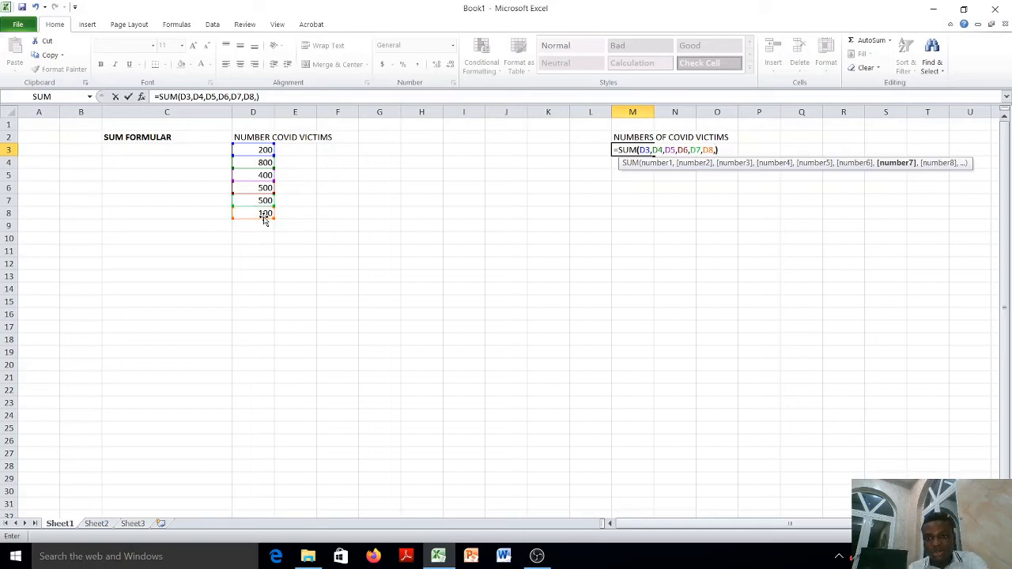
key(BackSpace)
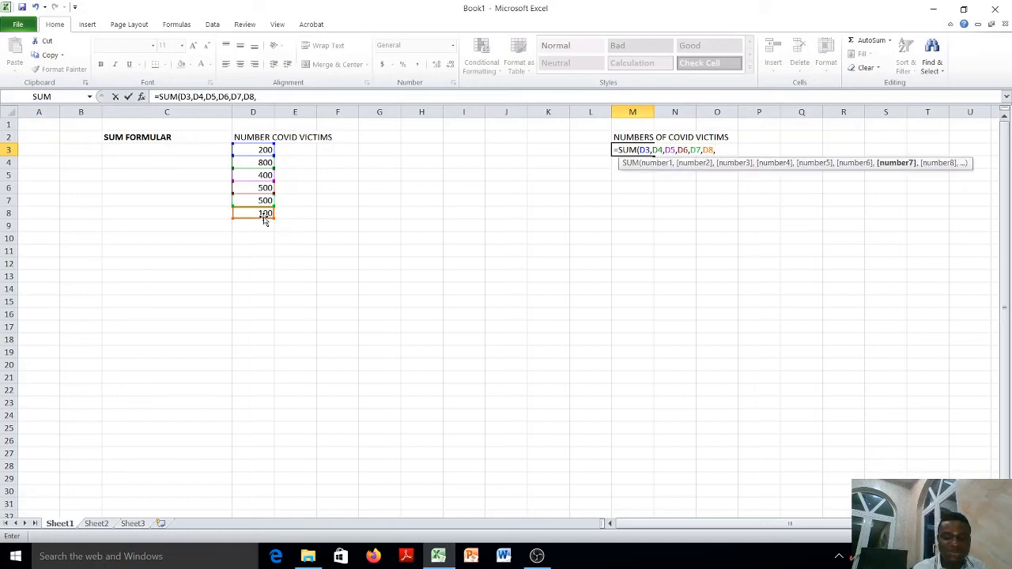
key(Return)
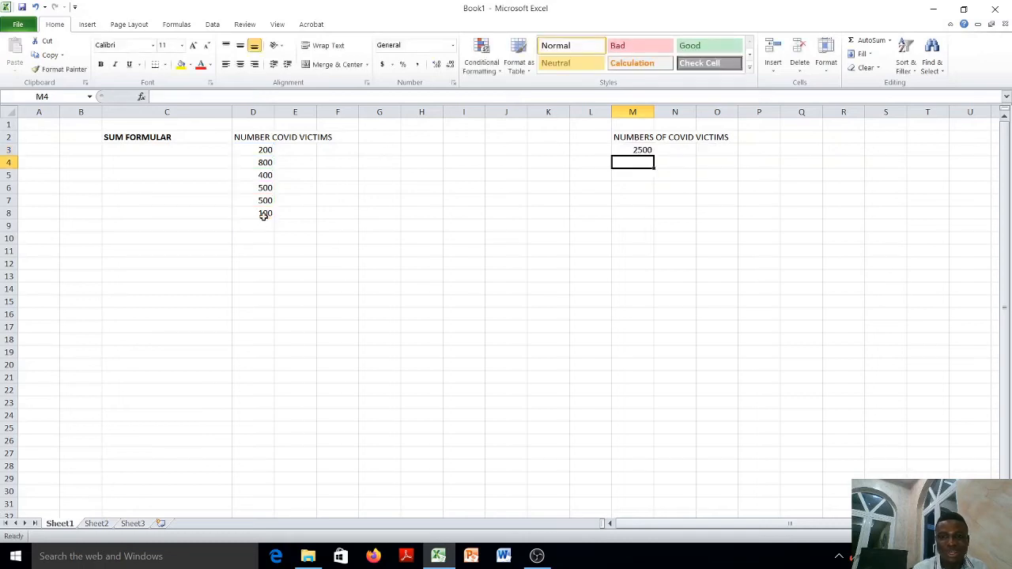
Erase the SUM formula from cell M3 under the NUMBERS OF COVID VICTIMS heading.
double_click(640, 150)
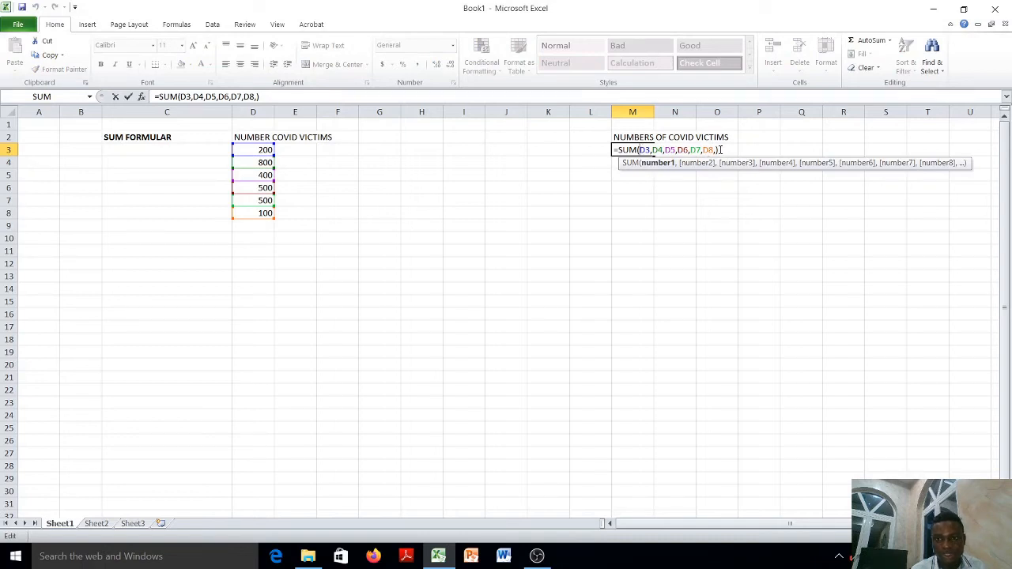
click(720, 149)
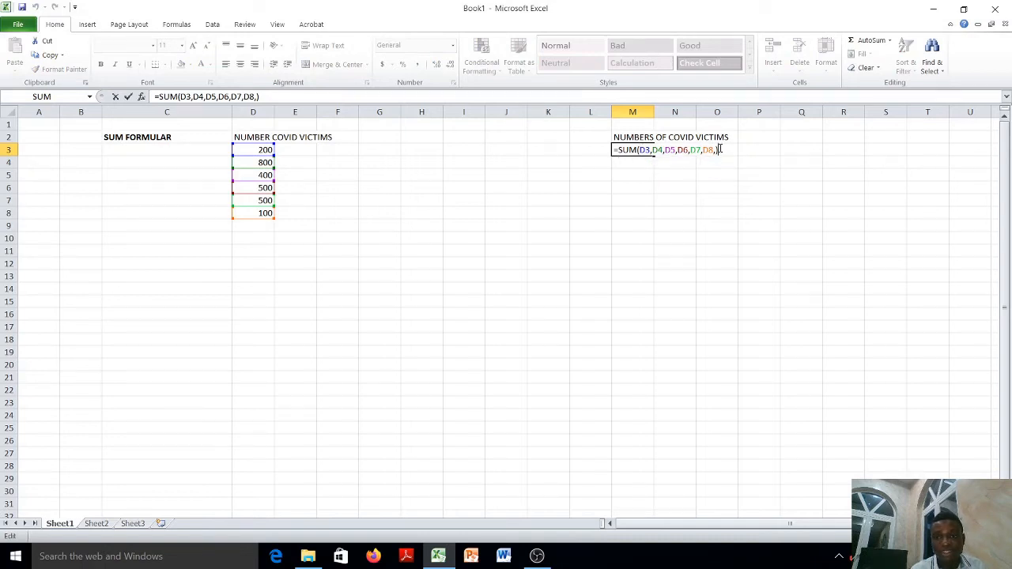
key(BackSpace)
key(BackSpace)
key(BackSpace)
key(BackSpace)
key(BackSpace)
key(BackSpace)
key(BackSpace)
key(BackSpace)
key(BackSpace)
key(BackSpace)
key(BackSpace)
key(BackSpace)
key(BackSpace)
key(BackSpace)
key(BackSpace)
key(BackSpace)
key(BackSpace)
key(BackSpace)
key(BackSpace)
key(BackSpace)
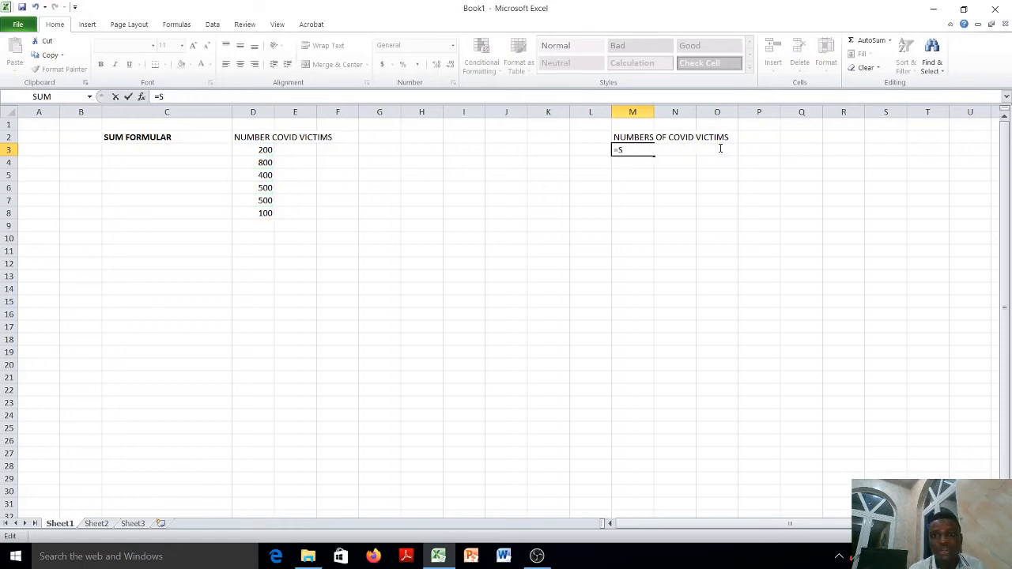
click(638, 184)
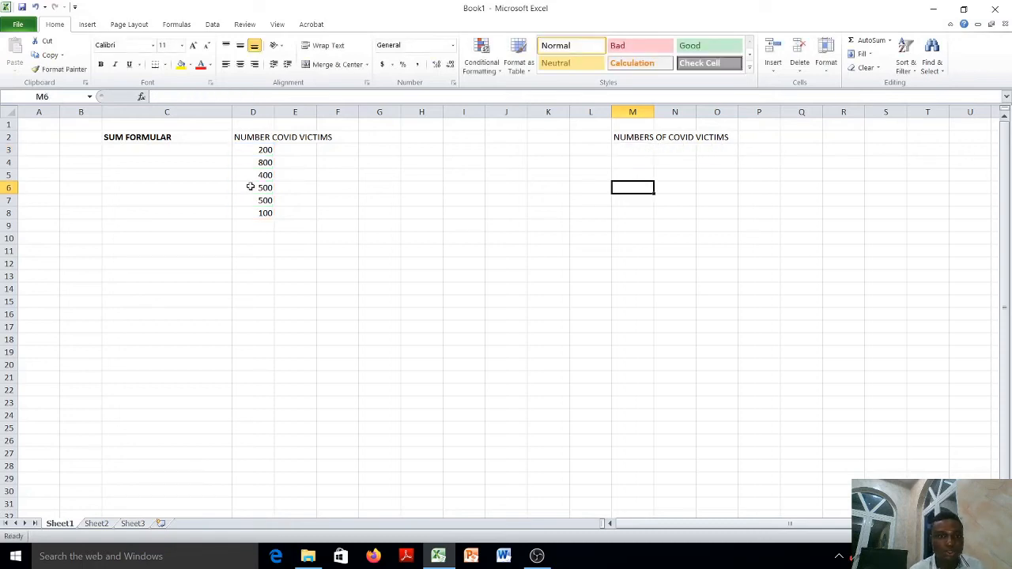
Enter 2500 in cell B14 and 3700 in cell F15 as scattered sample numbers.
click(85, 288)
text(2500)
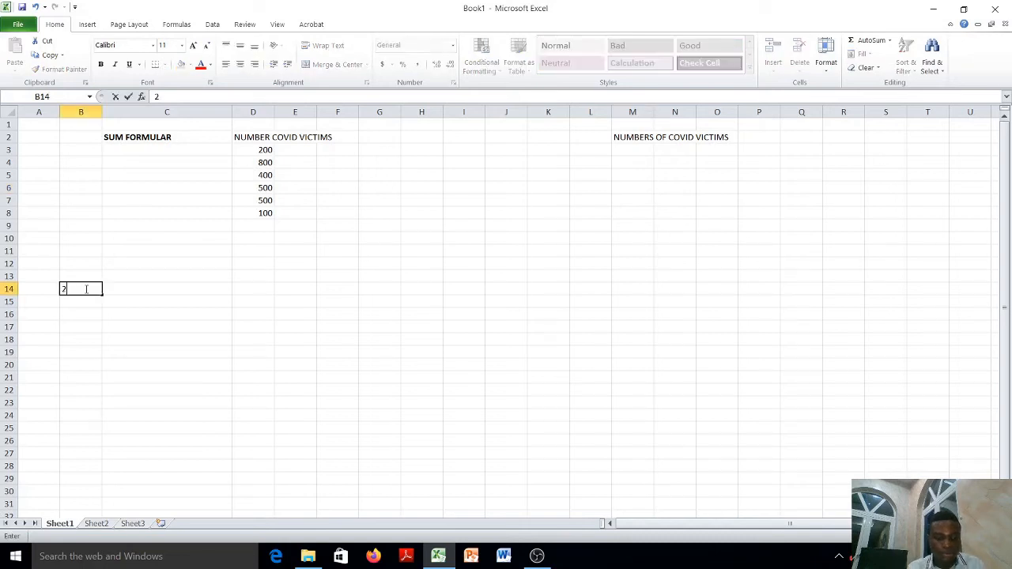
click(335, 301)
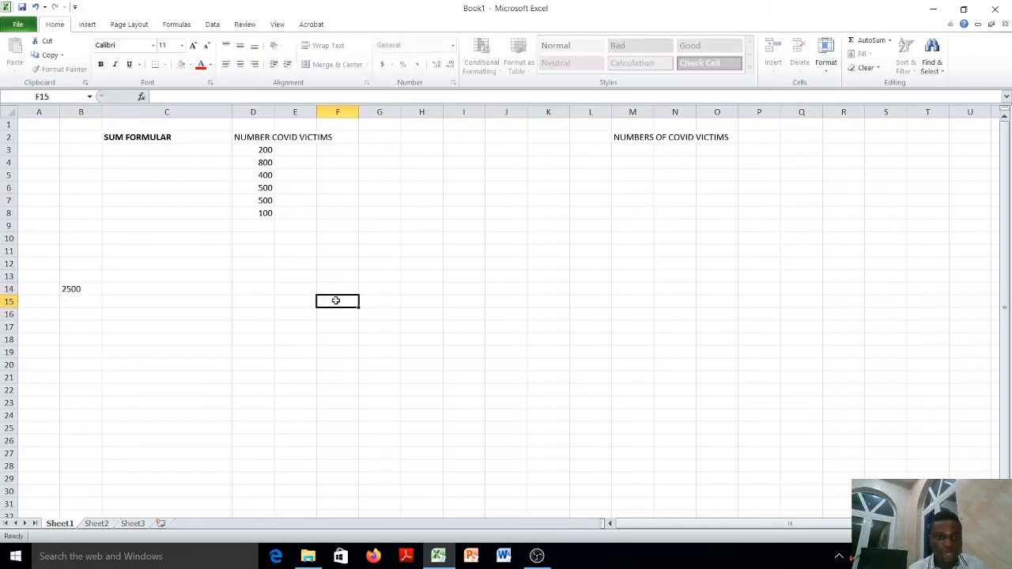
text(3700)
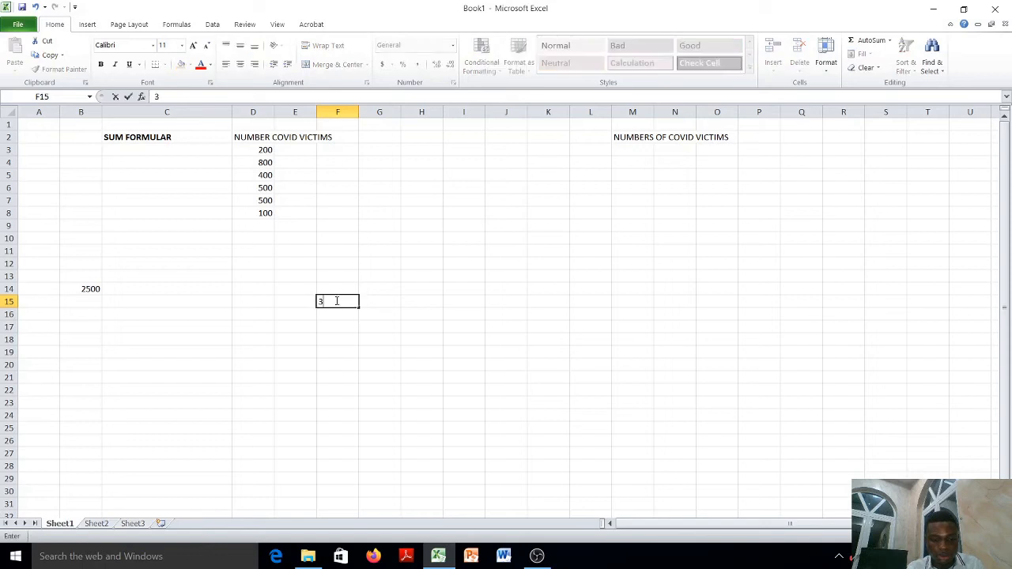
click(487, 291)
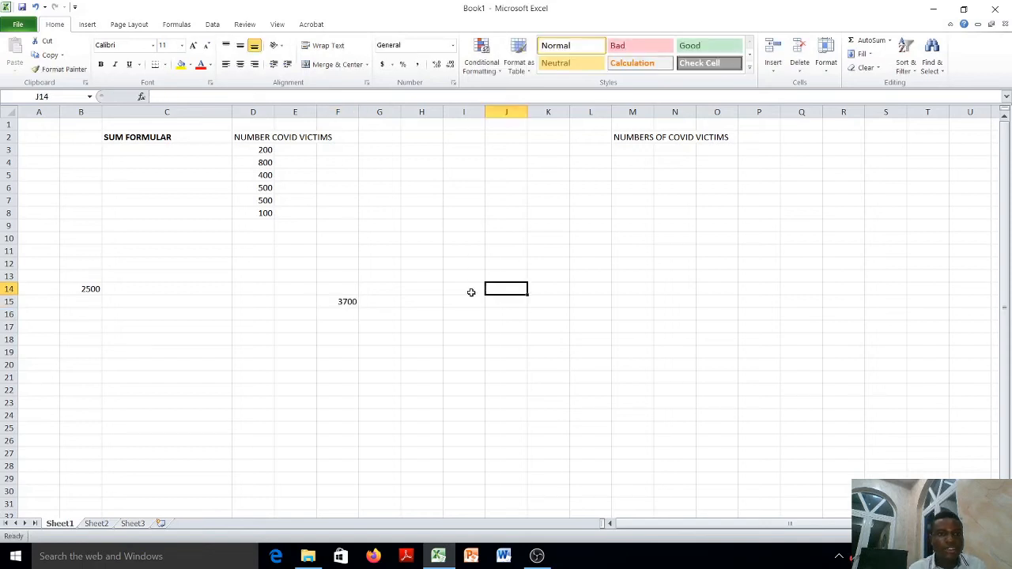
Enter the label BOYS in cell E3 beside the first number of the column.
click(181, 154)
click(293, 153)
text(B)
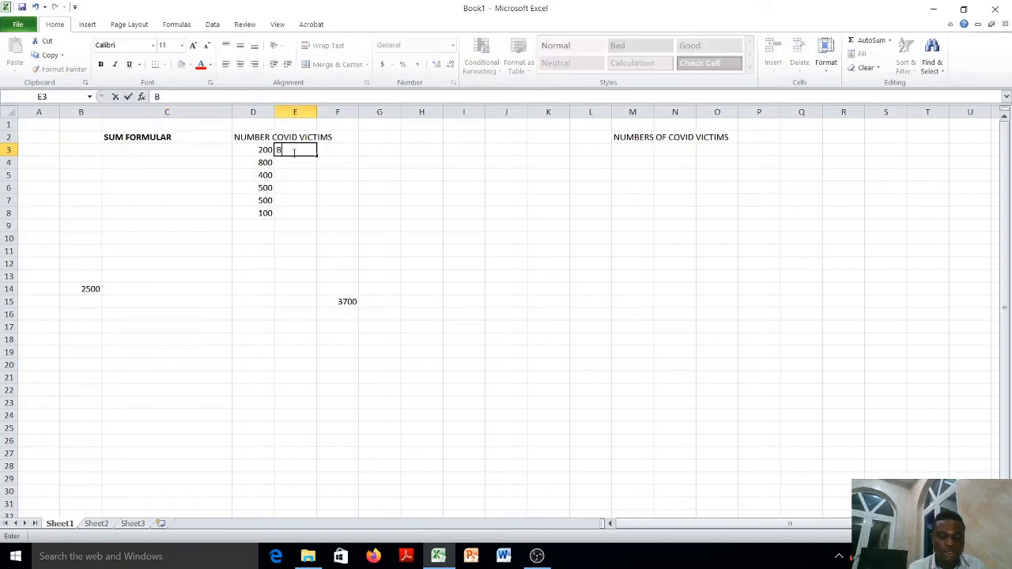
text(OYS)
key(Return)
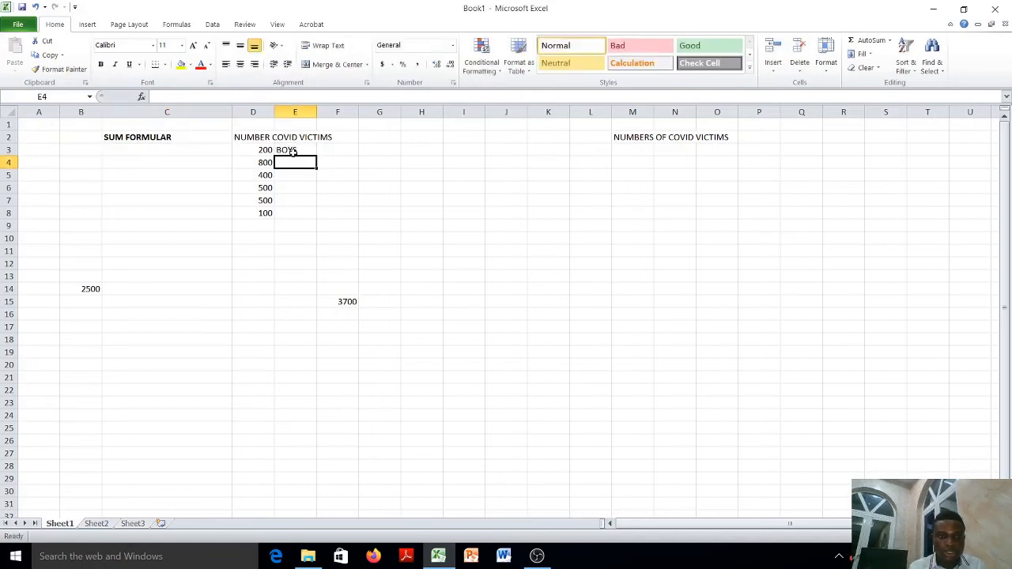
Label the remaining numbers in cells E4 to E8 as GIRLS, BOYS, BOYS, GIRLS and BOYS.
text(GIRLS)
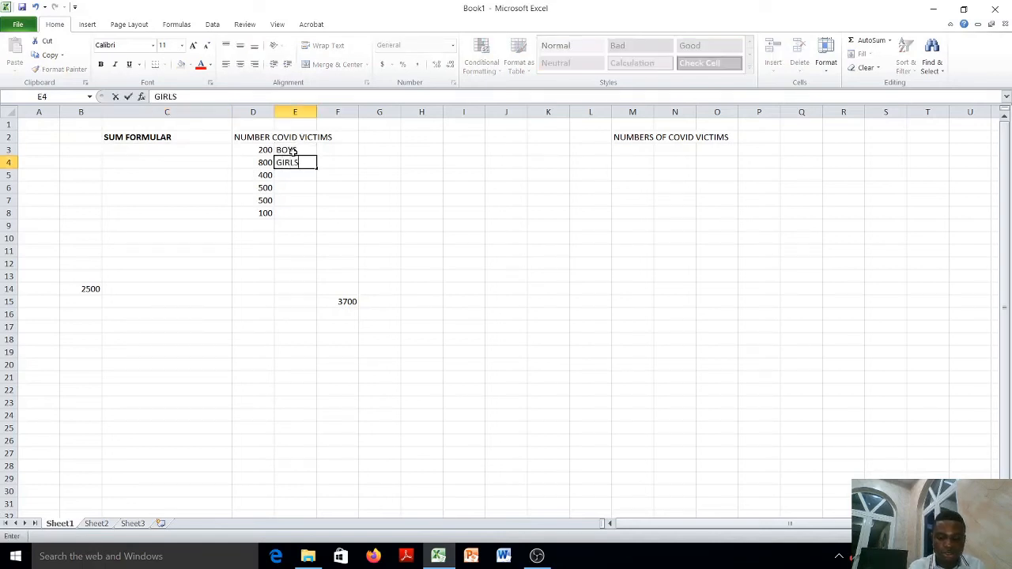
key(Return)
text(BOYS)
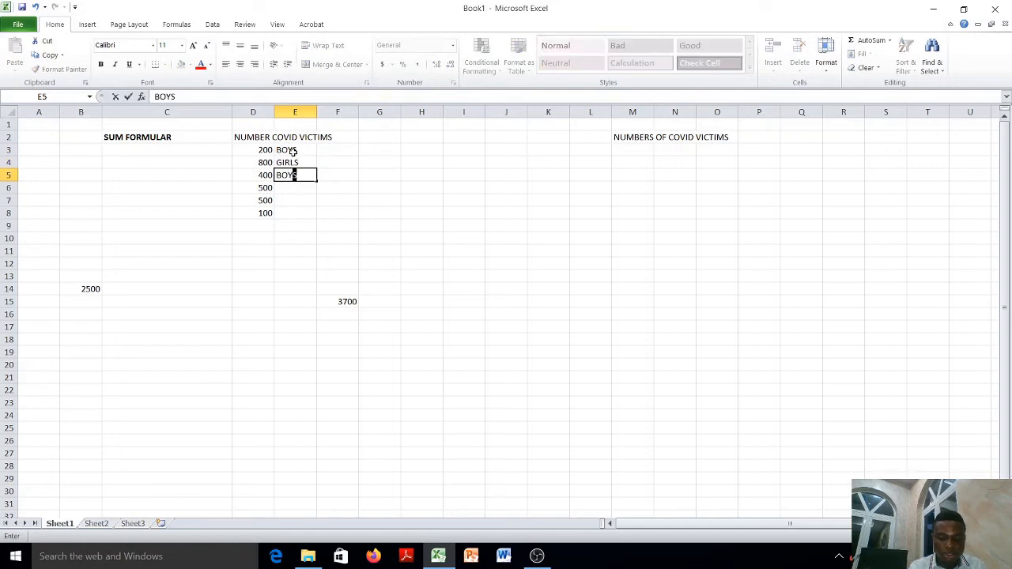
key(Return)
text(BOYS)
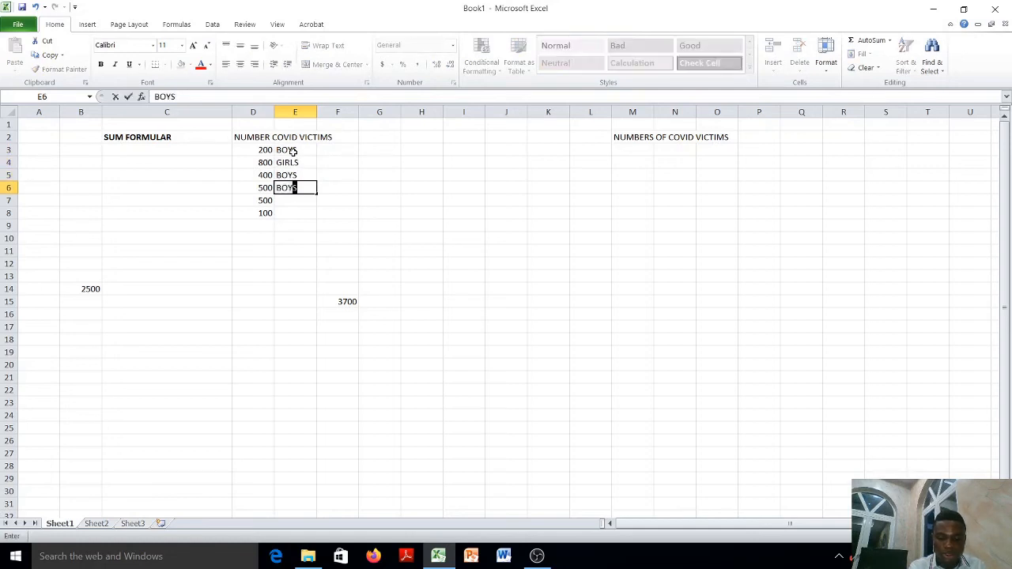
key(Return)
text(GIR)
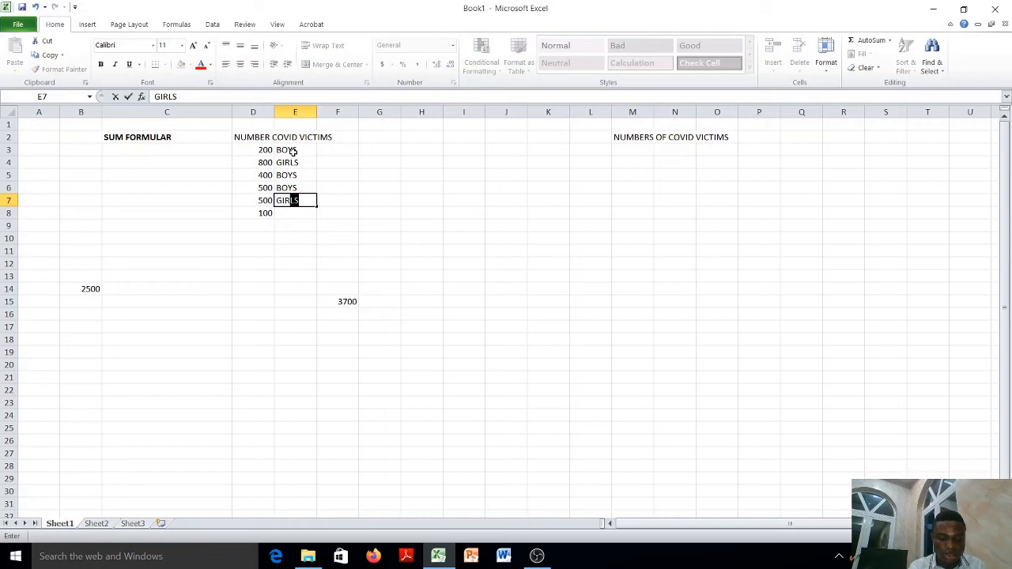
text(LS)
key(Return)
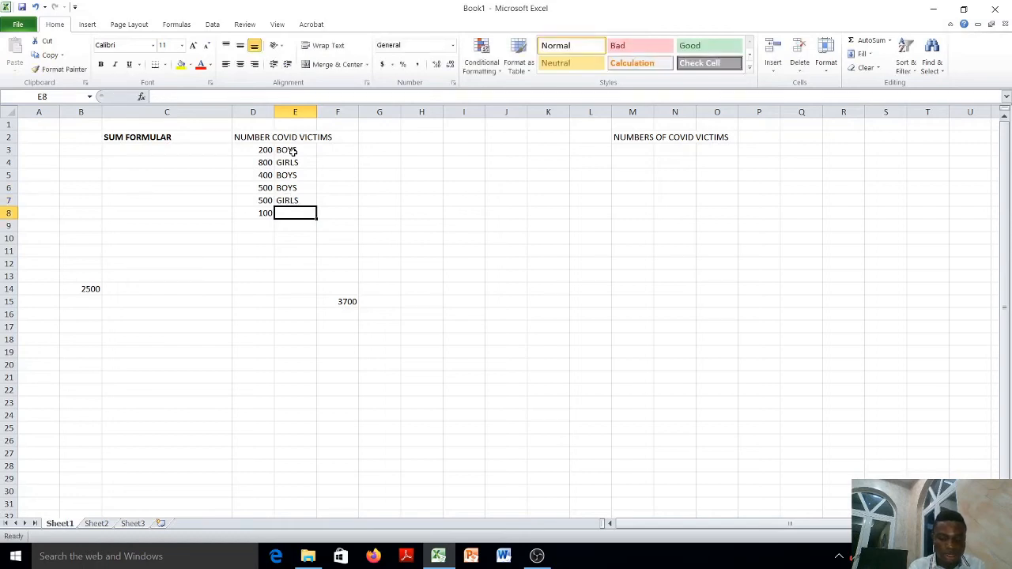
text(BOYS)
key(Return)
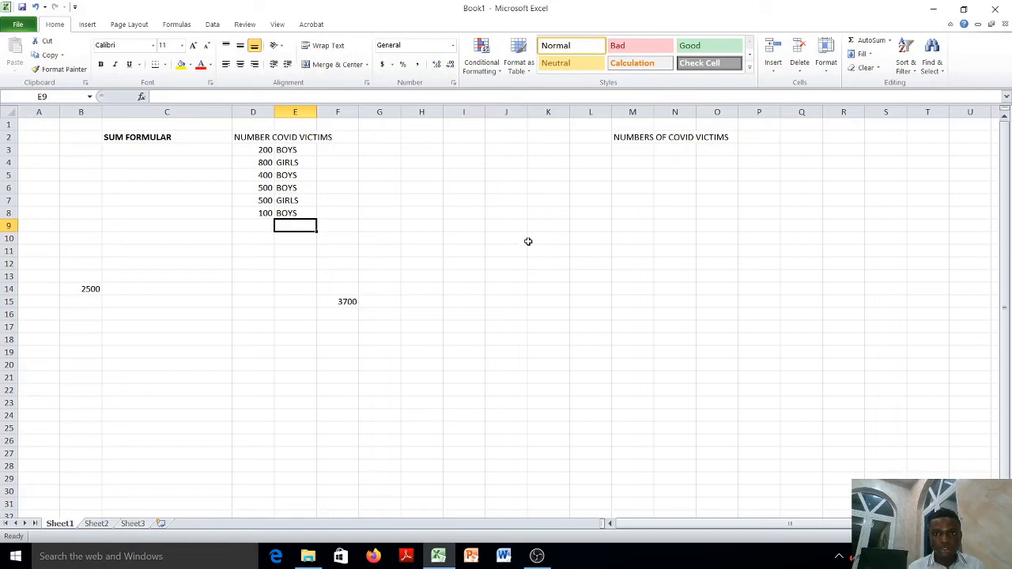
Start a SUM formula in cell M3 with the BOYS numbers D3, D5, D6 and D8 as separate comma-separated arguments.
click(633, 151)
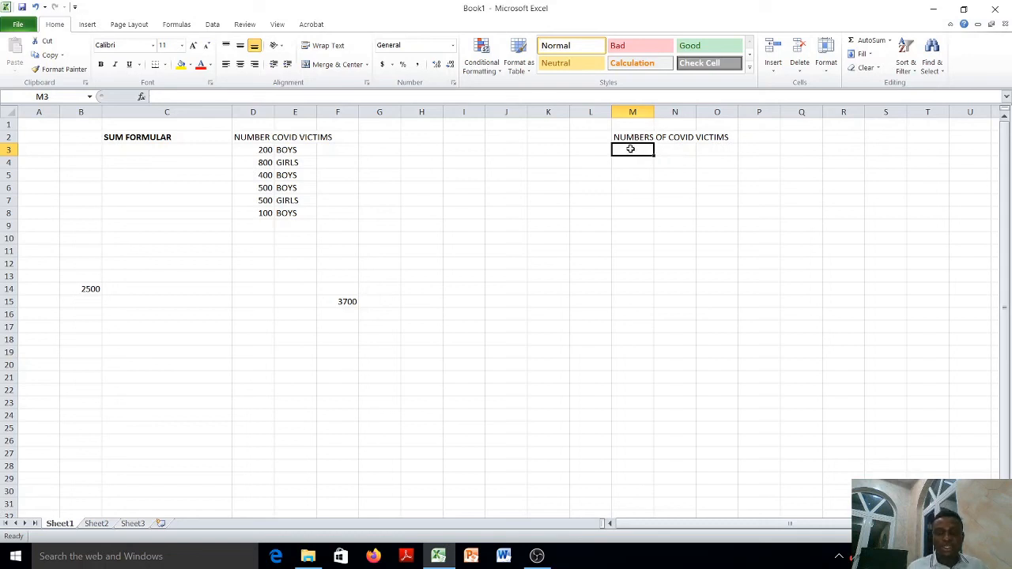
text(=)
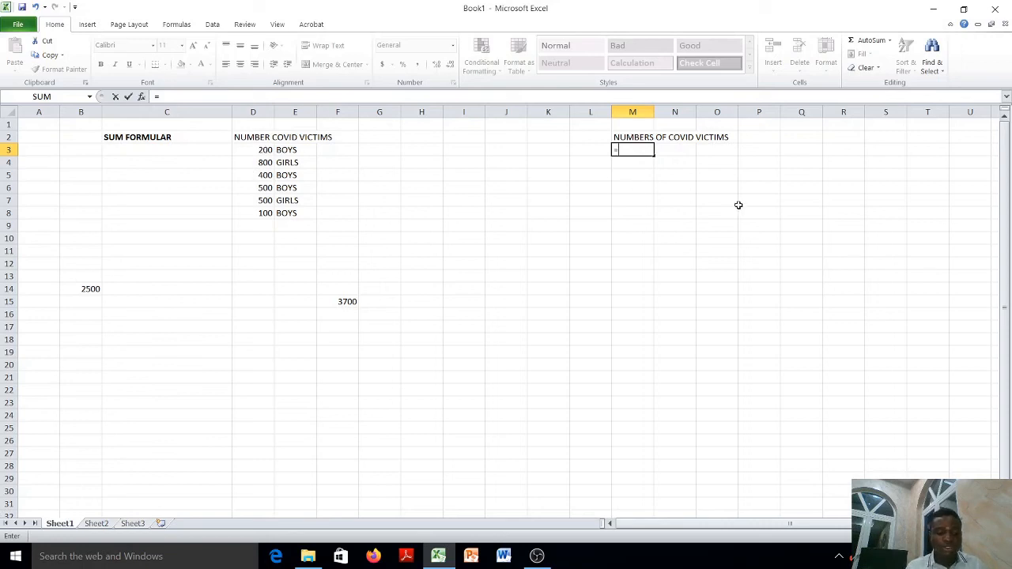
text(SUM)
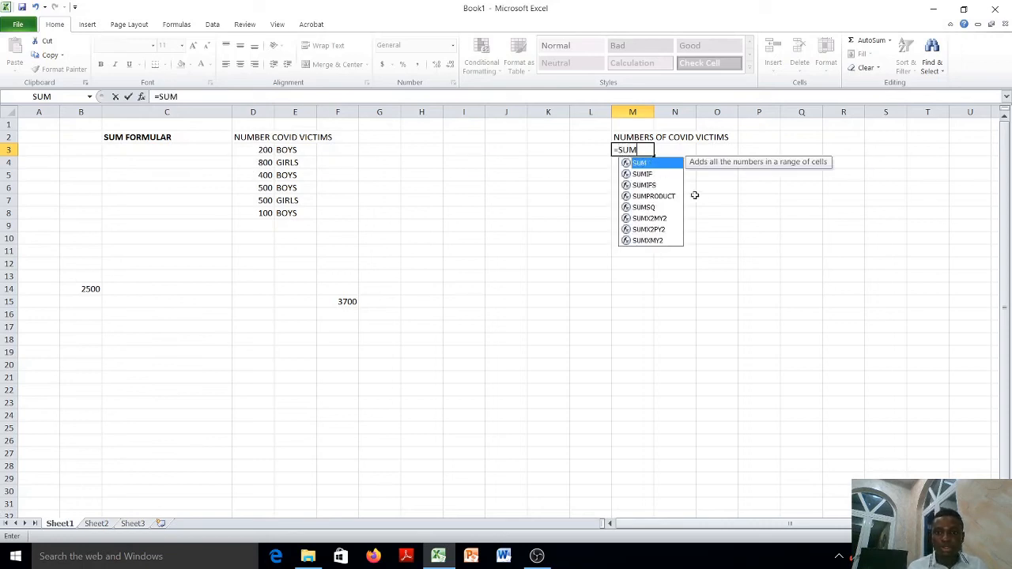
double_click(642, 165)
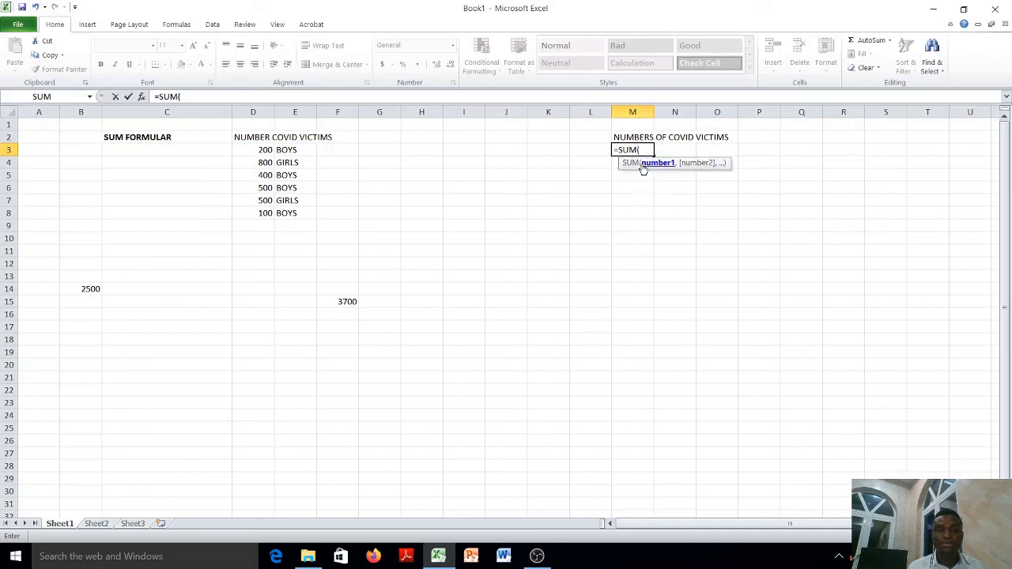
click(264, 150)
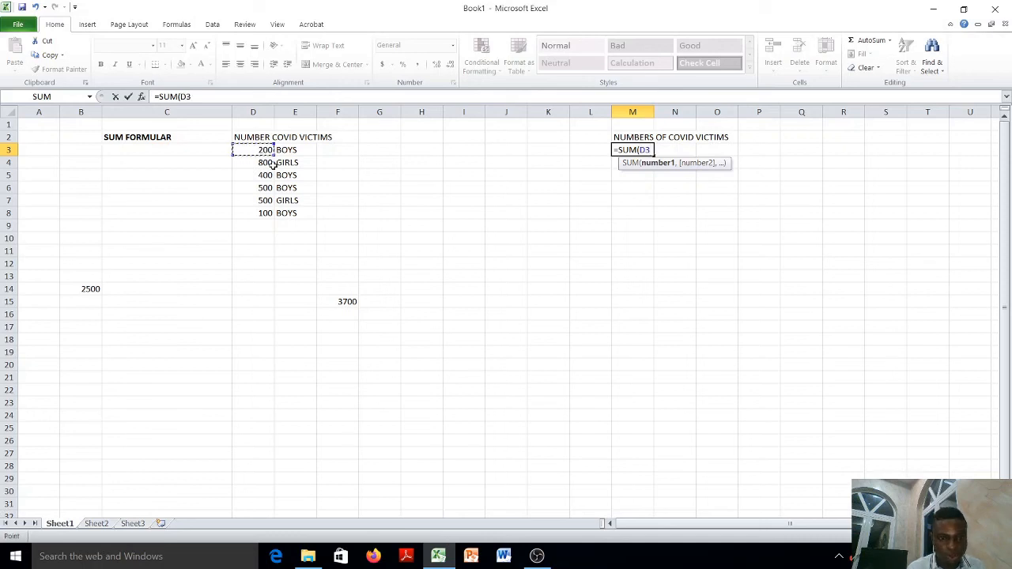
click(265, 175)
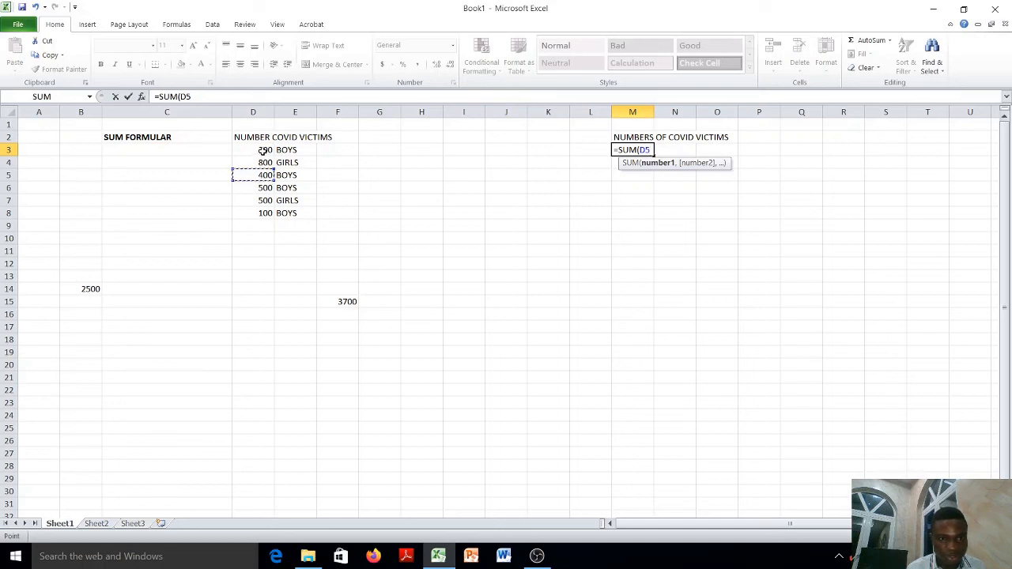
click(263, 150)
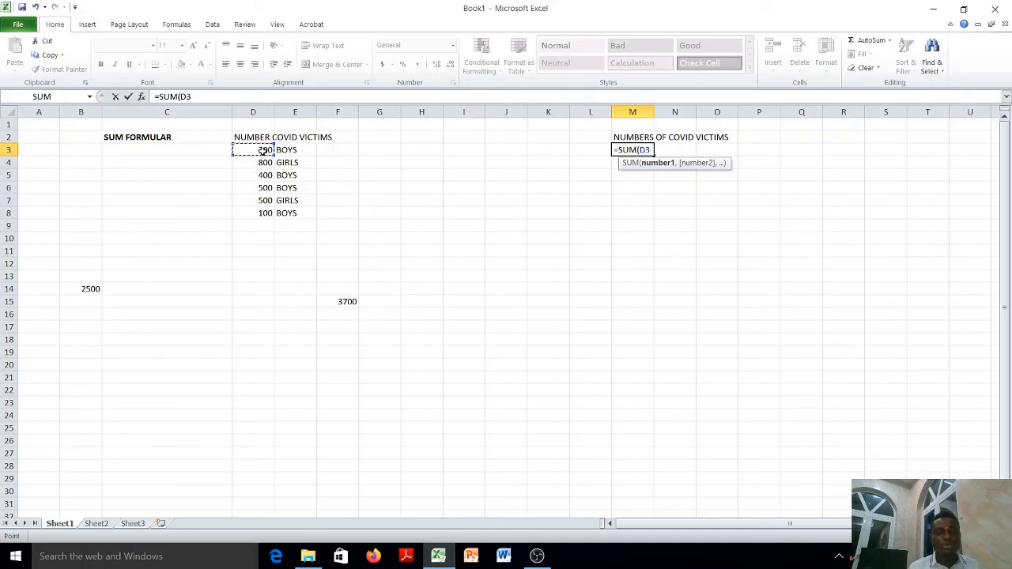
text(,)
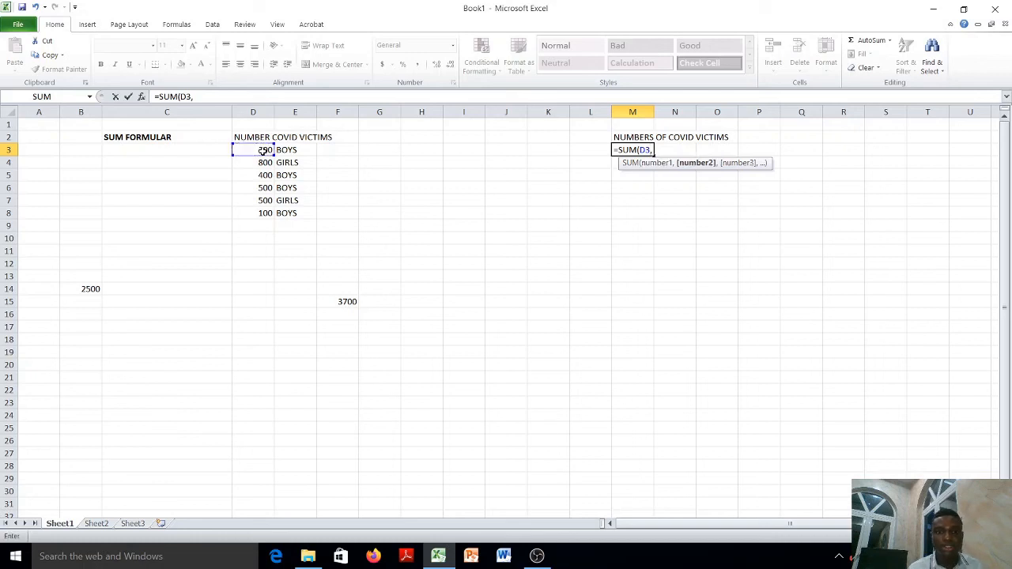
click(265, 177)
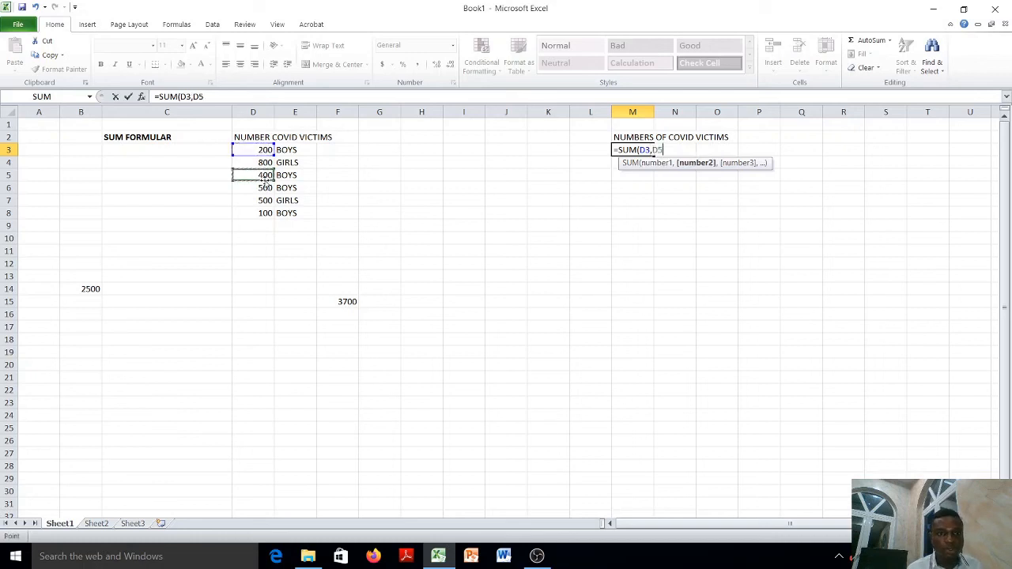
text(,)
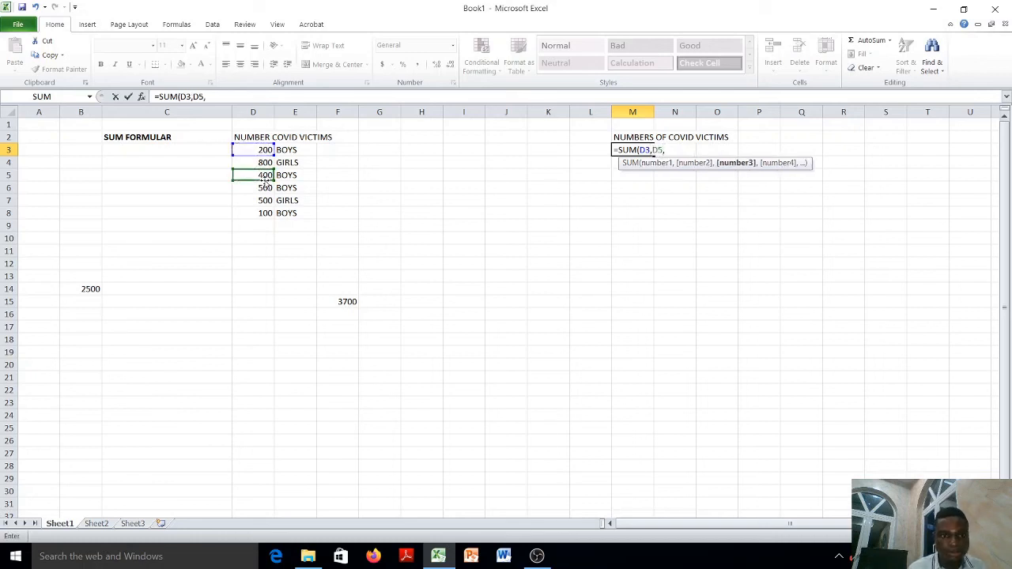
click(264, 190)
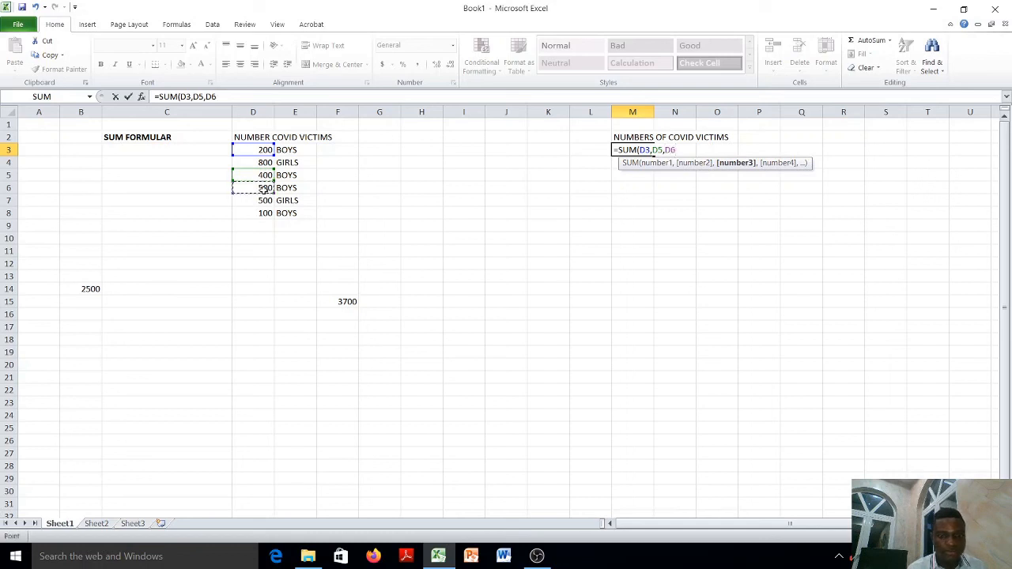
text(,)
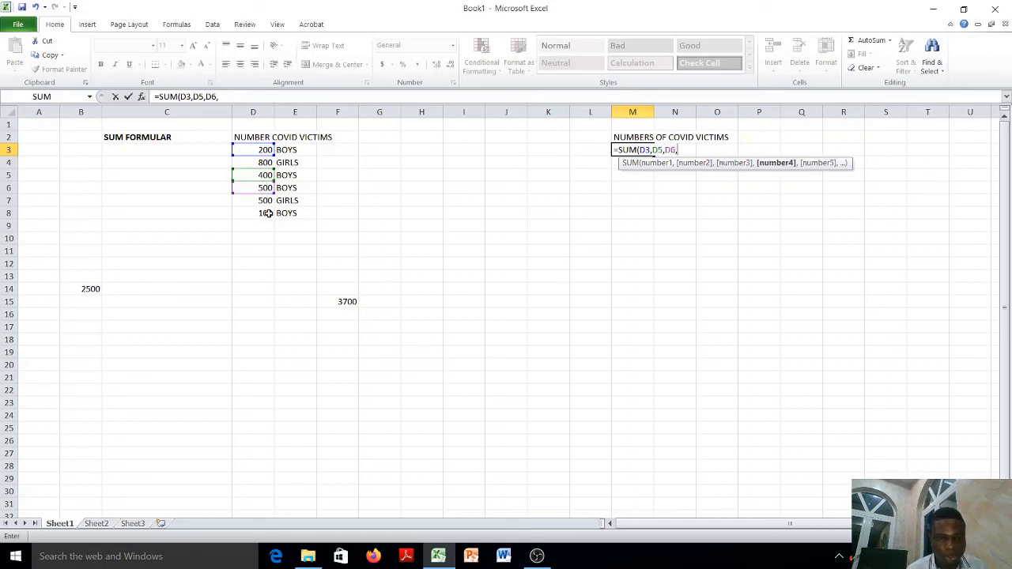
click(264, 212)
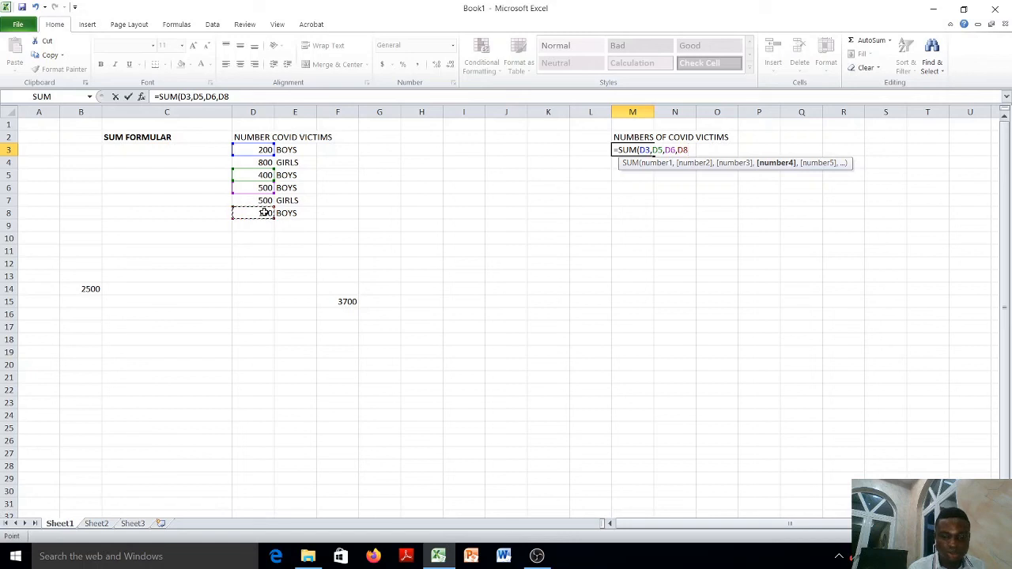
Add the scattered cells B14 and F15 as further arguments of the SUM formula in M3 and complete it.
text(,)
click(82, 289)
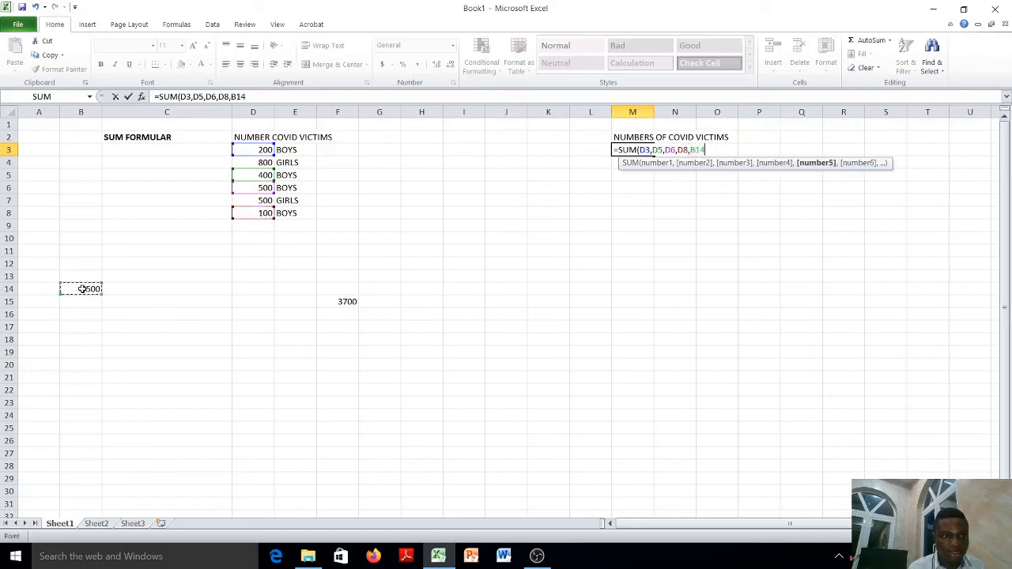
text(,)
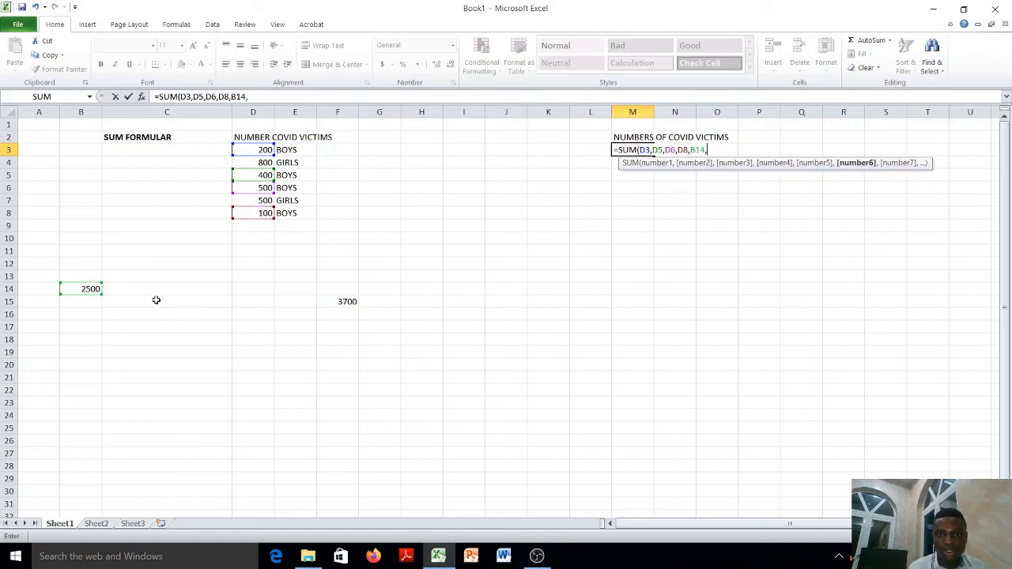
click(348, 301)
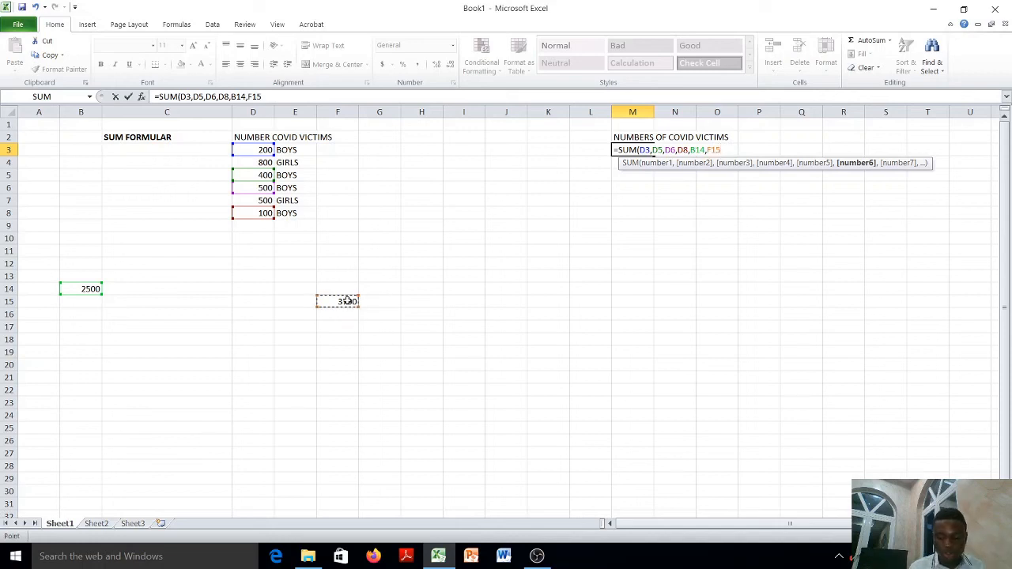
text(,)
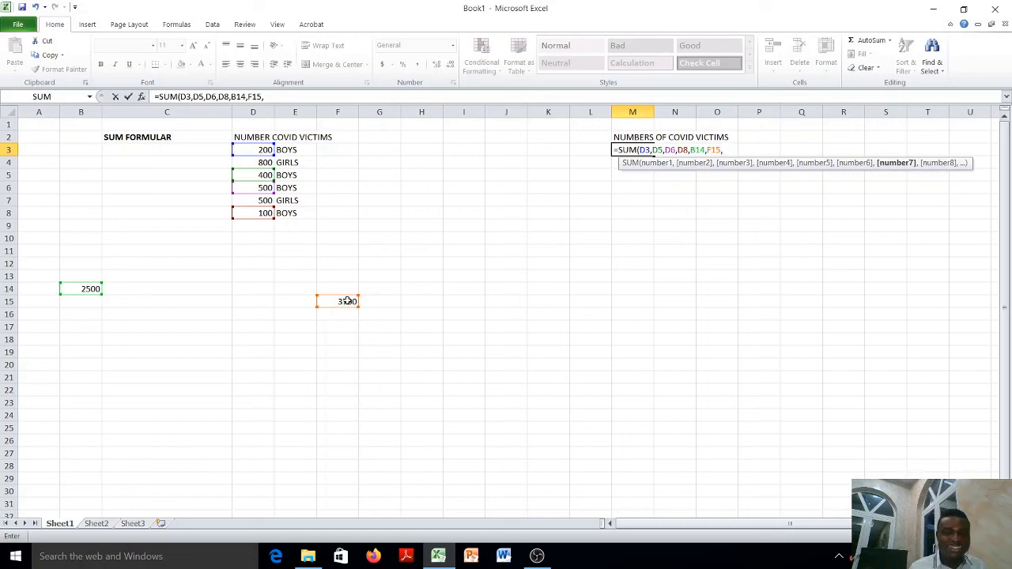
key(Return)
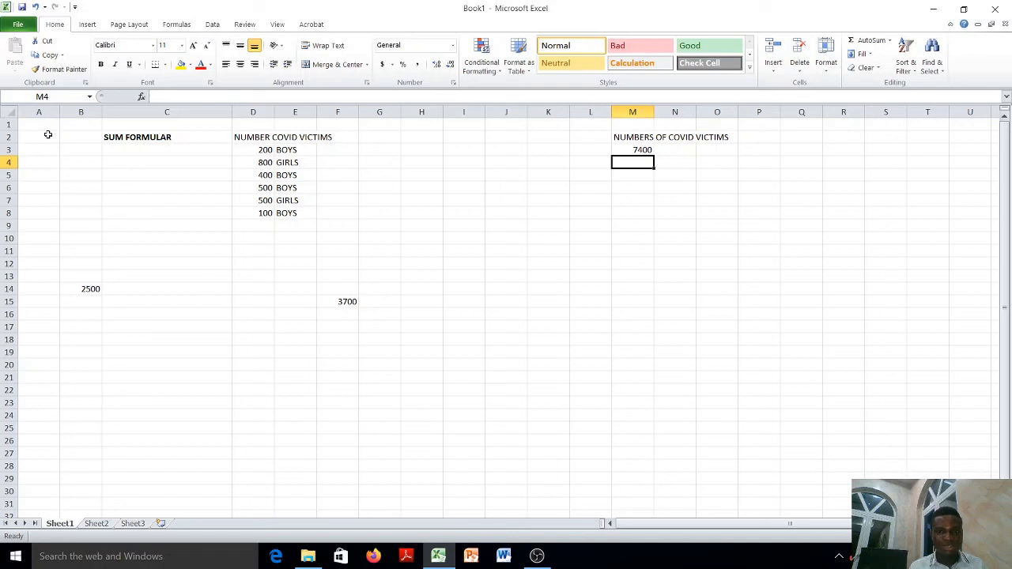
Close the Book1 workbook.
click(996, 11)
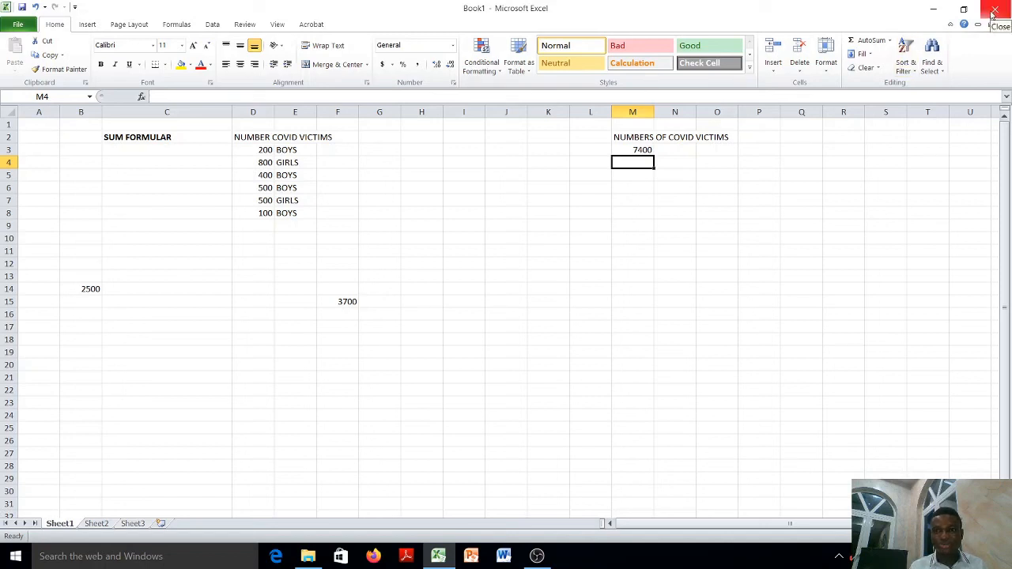